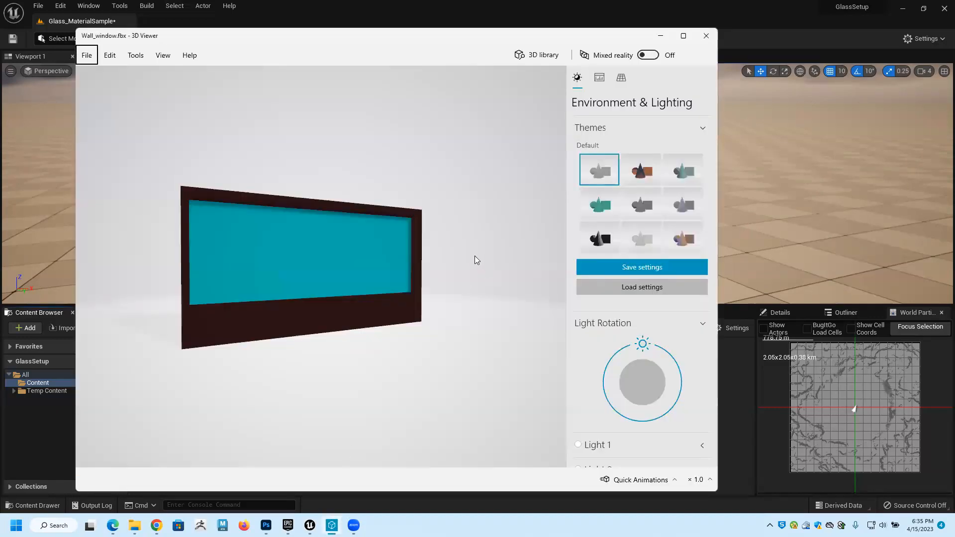
# Inspect the Wall_window.fbx model from both sides in 3D Viewer, including its frame and glass pane.
pyautogui.moveTo(411, 271); pyautogui.dragTo(390, 299)
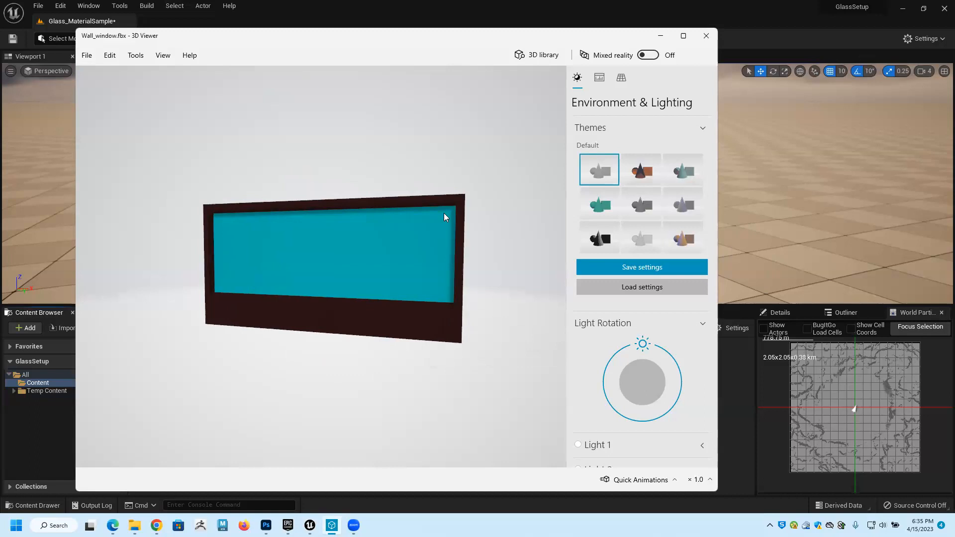
pyautogui.moveTo(460, 324); pyautogui.dragTo(473, 297)
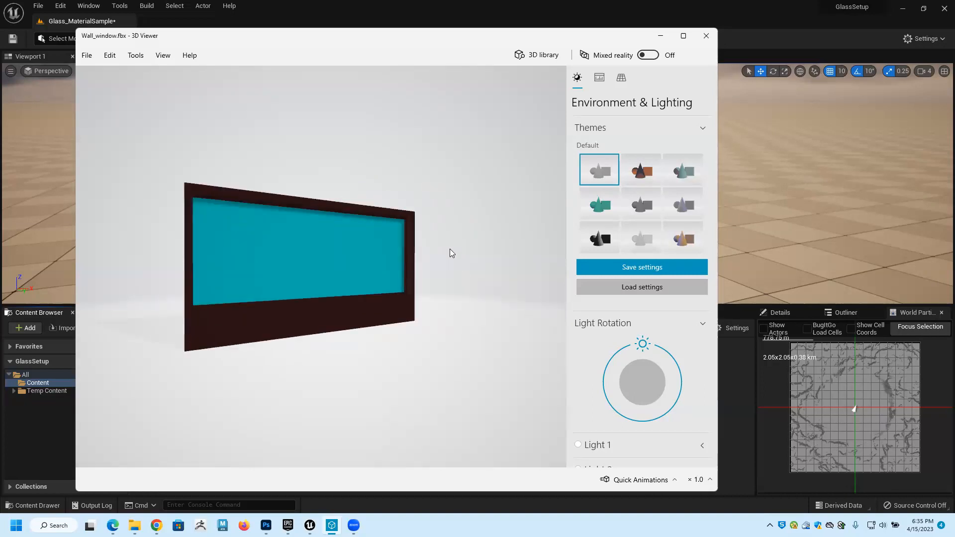
pyautogui.moveTo(448, 249); pyautogui.dragTo(248, 286)
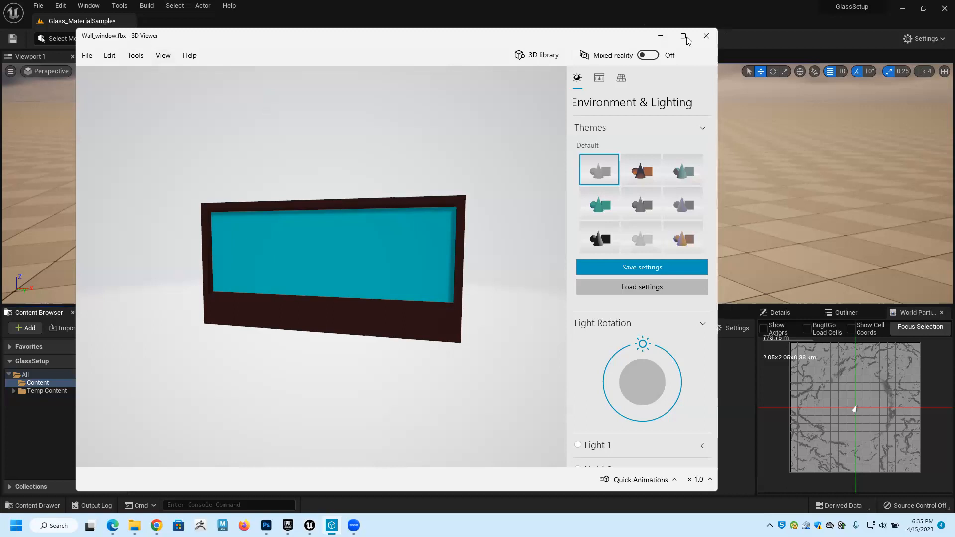
pyautogui.click(659, 39)
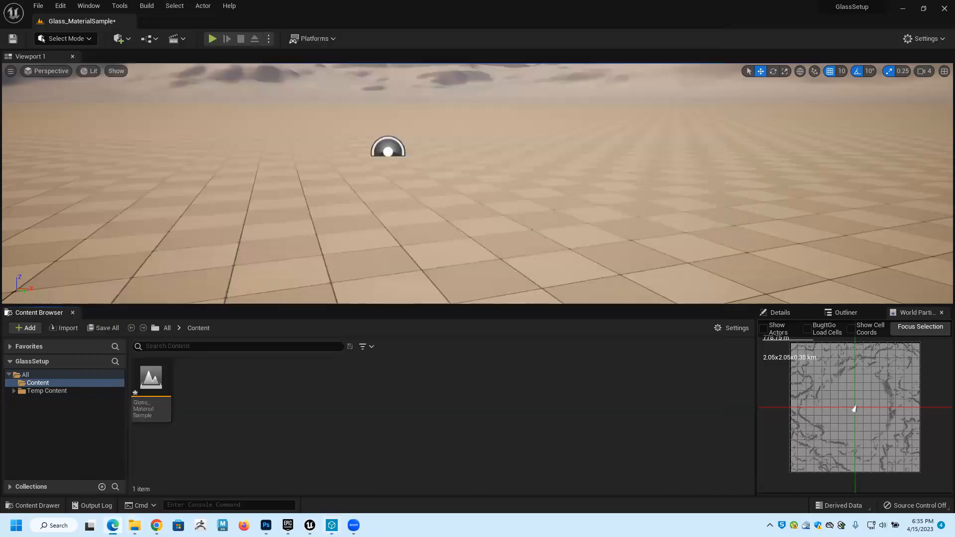
# Switch to Photoshop and examine Layer 0 and Layer 3 copy 2 of windowglassUV.psd by toggling their visibility.
pyautogui.moveTo(134, 525)
pyautogui.click(266, 526)
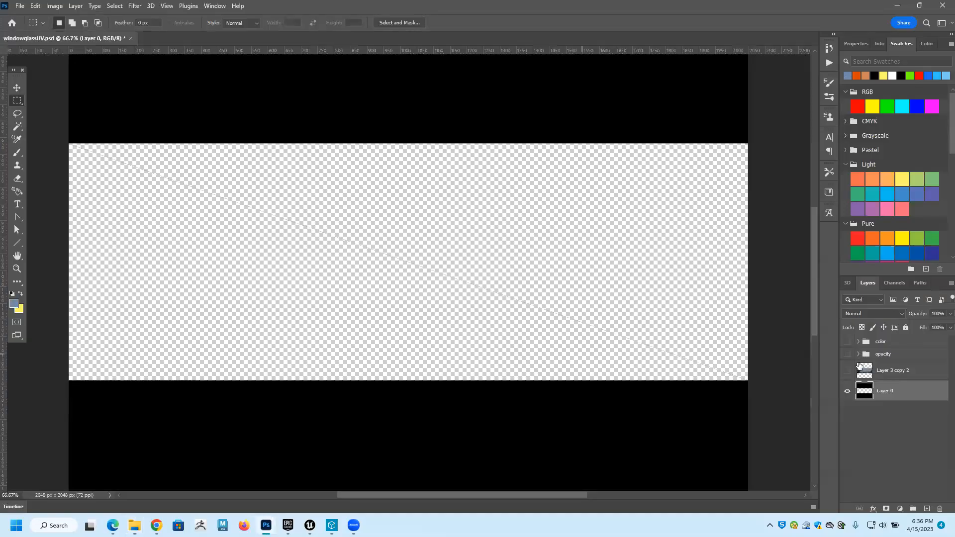
pyautogui.click(845, 395)
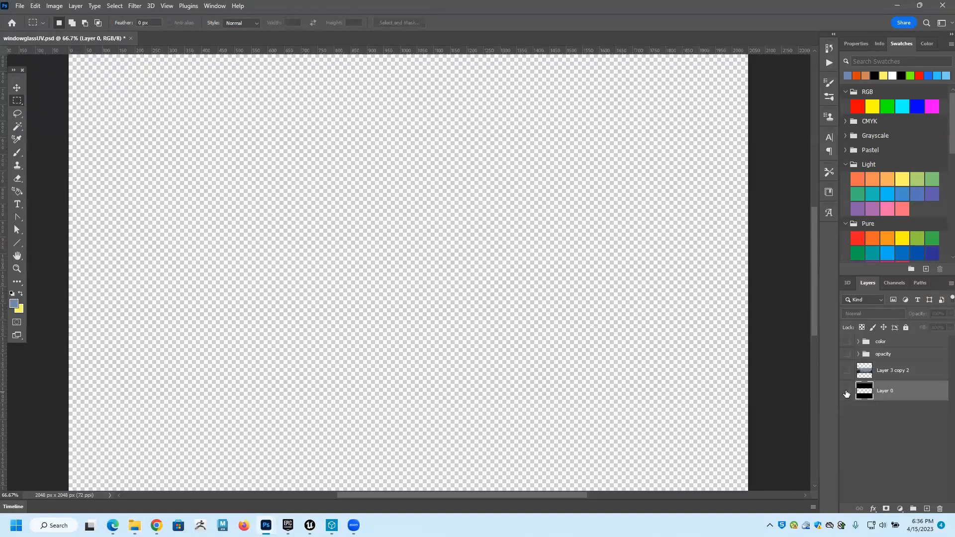
pyautogui.click(846, 394)
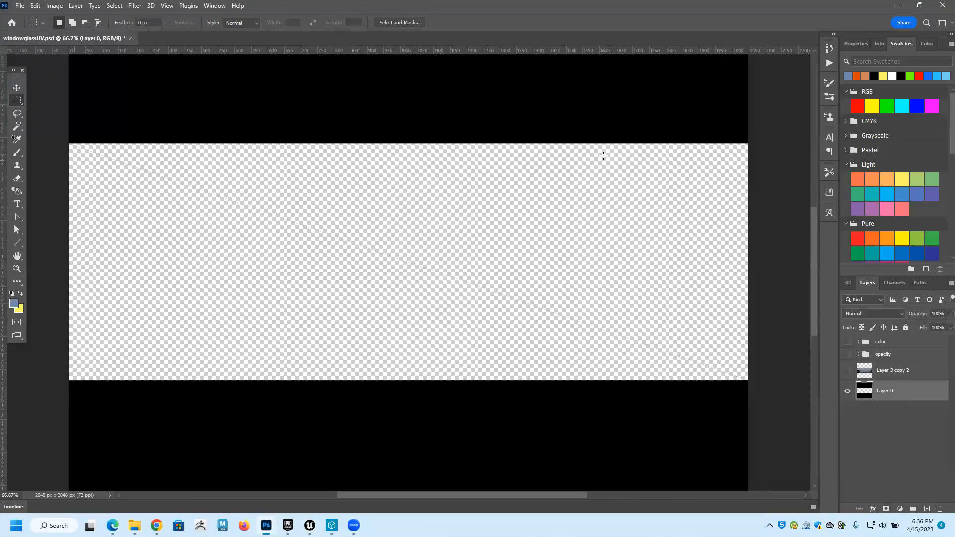
pyautogui.click(846, 372)
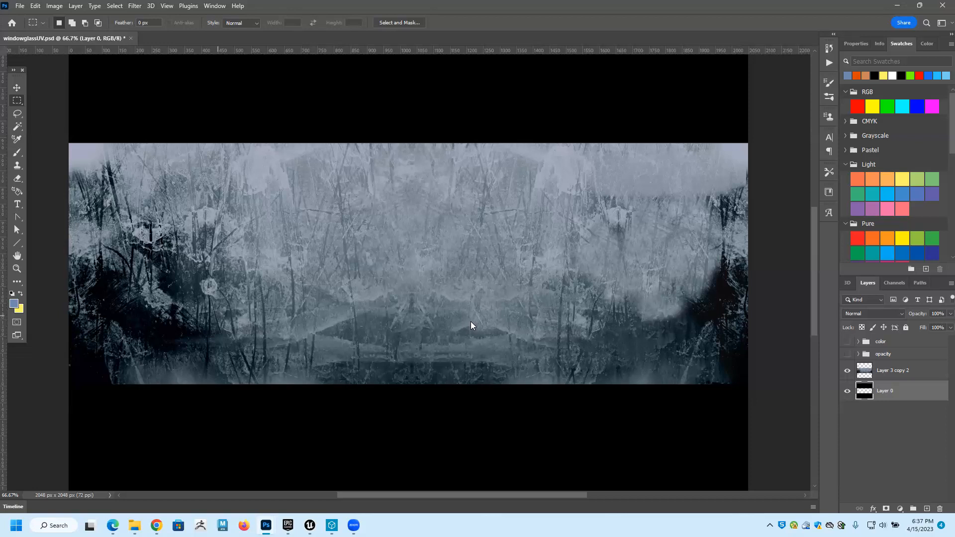
pyautogui.click(848, 372)
# Show the color group and examine its lettering on Layer 1 and the dirty-glass texture on Layer 3 copy.
pyautogui.click(848, 342)
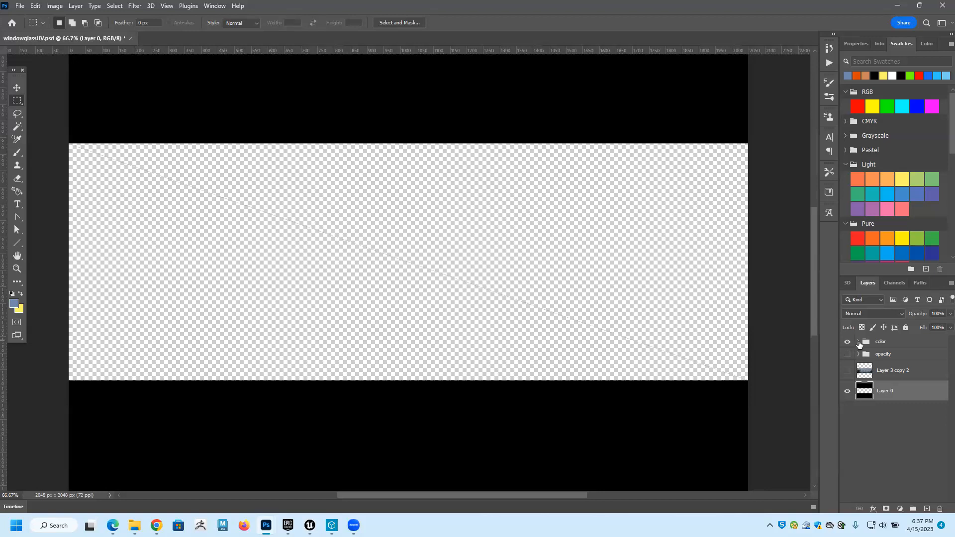
pyautogui.click(858, 342)
pyautogui.click(848, 358)
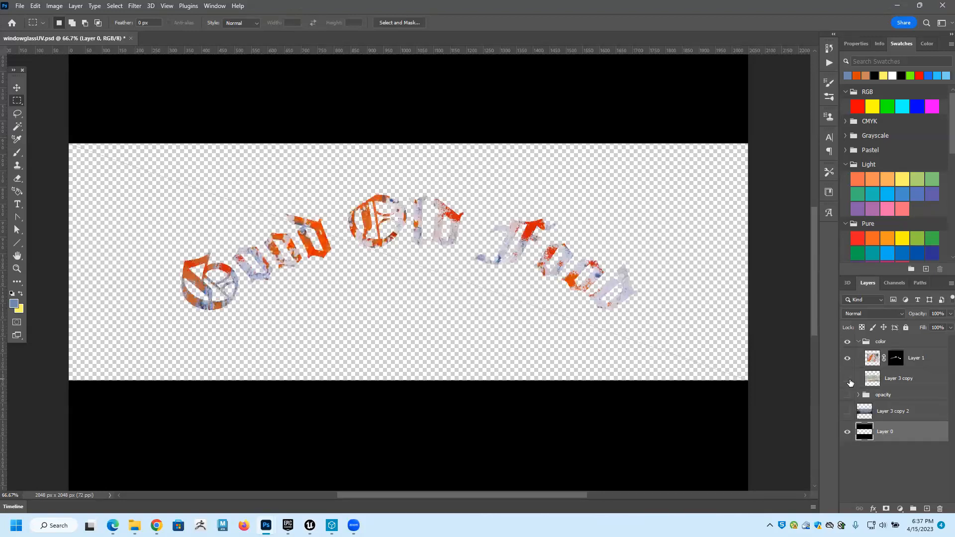
pyautogui.click(848, 379)
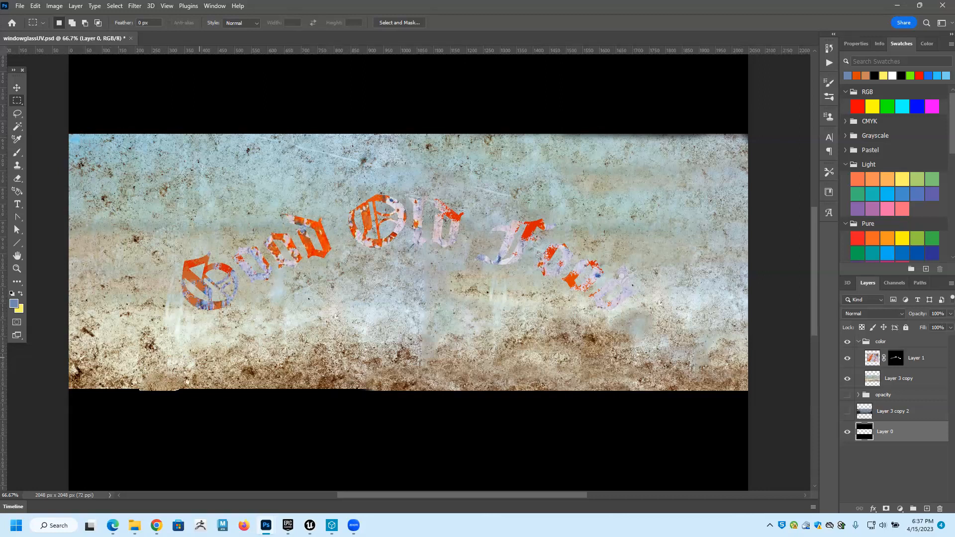
pyautogui.click(848, 379)
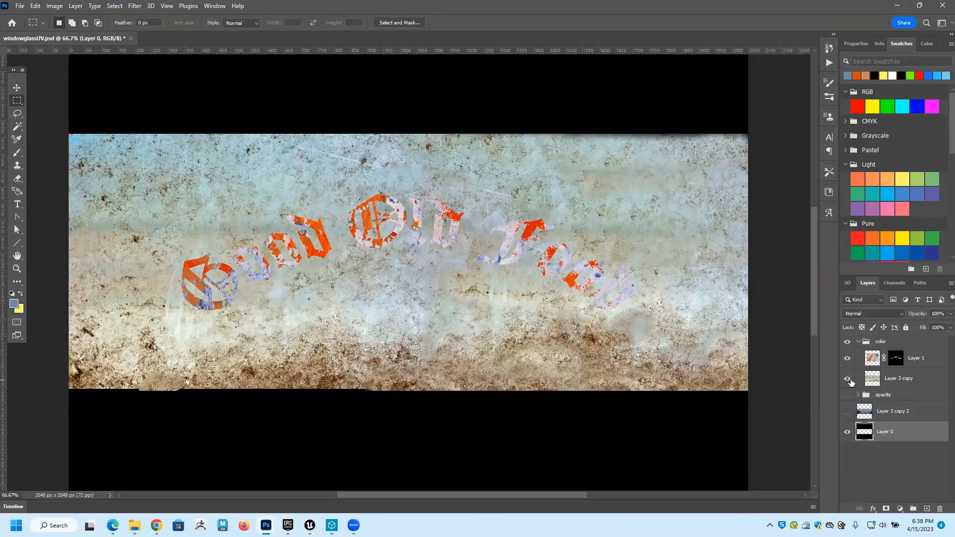
pyautogui.click(847, 379)
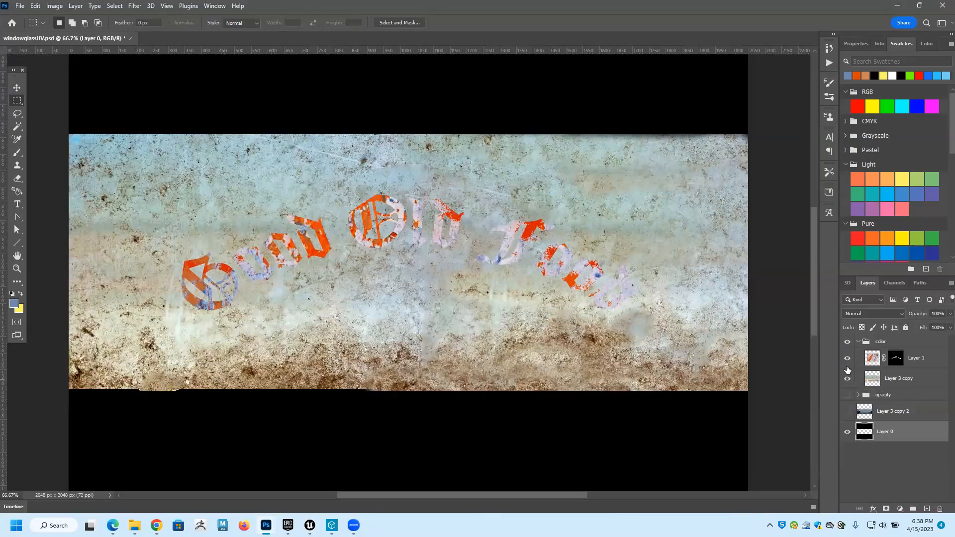
pyautogui.click(858, 342)
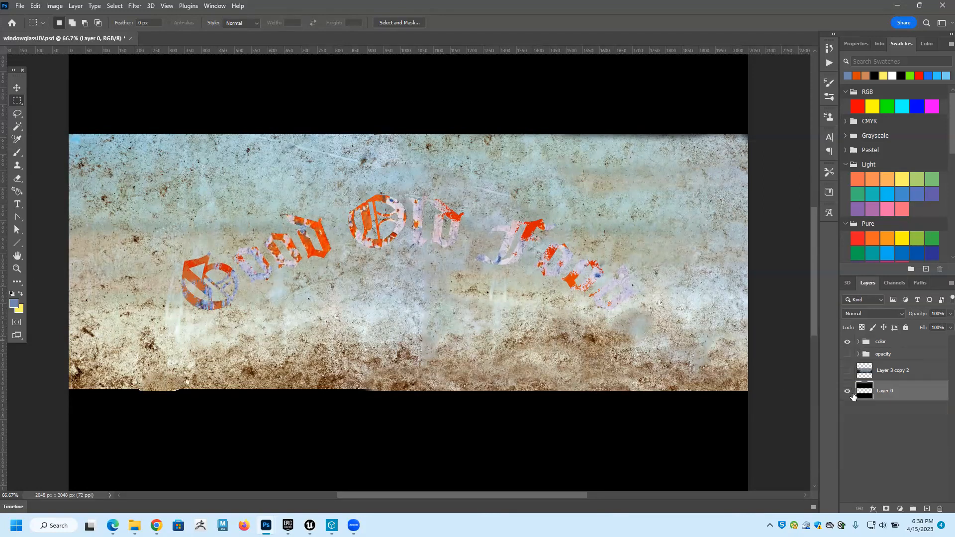
# Show the opacity group and Layer 3 copy 2, and compare the opacity map with the color group, leaving color hidden.
pyautogui.click(847, 343)
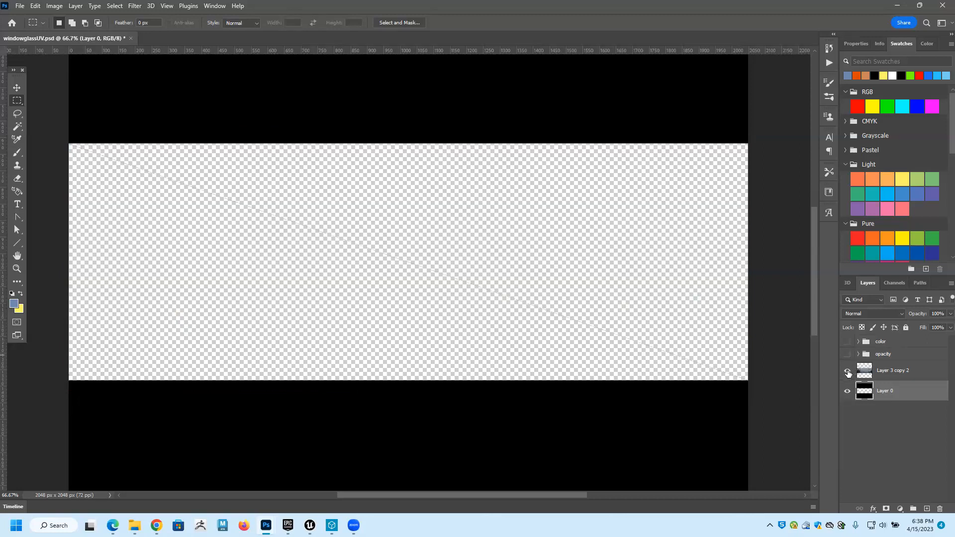
pyautogui.click(847, 371)
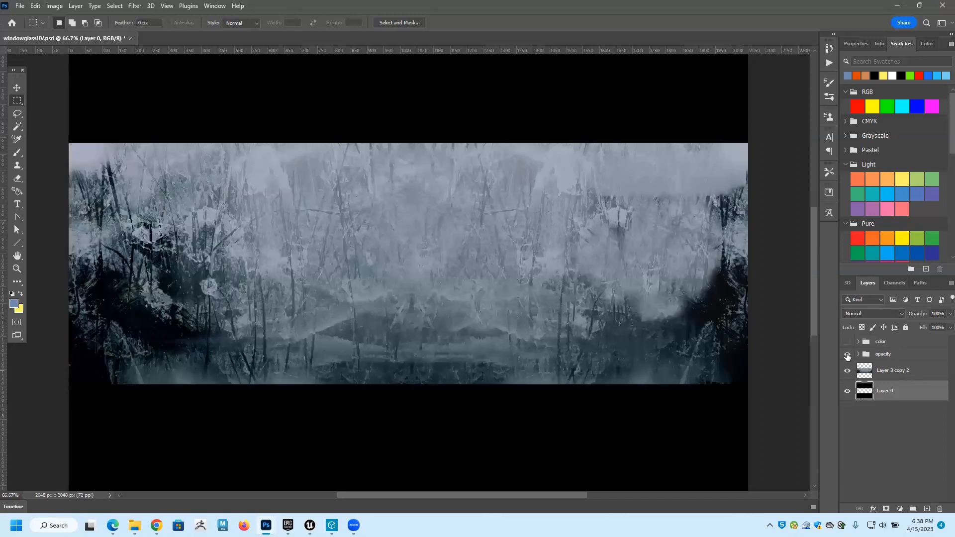
pyautogui.click(847, 355)
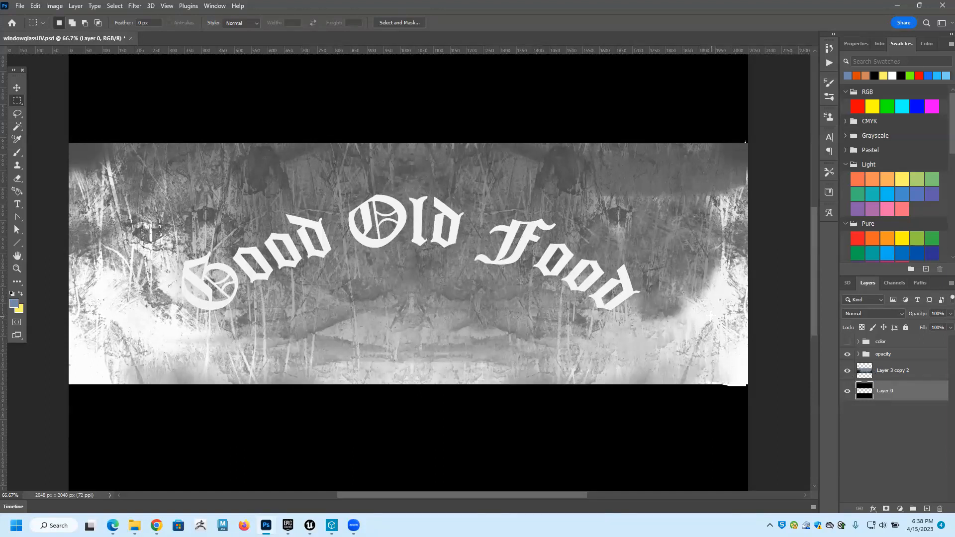
pyautogui.click(847, 341)
pyautogui.click(847, 342)
pyautogui.click(847, 342)
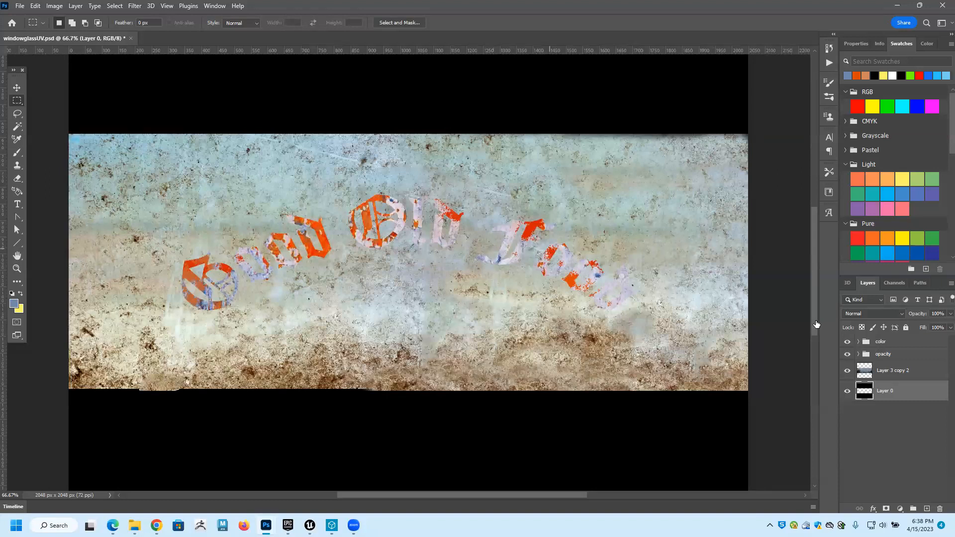
pyautogui.click(847, 341)
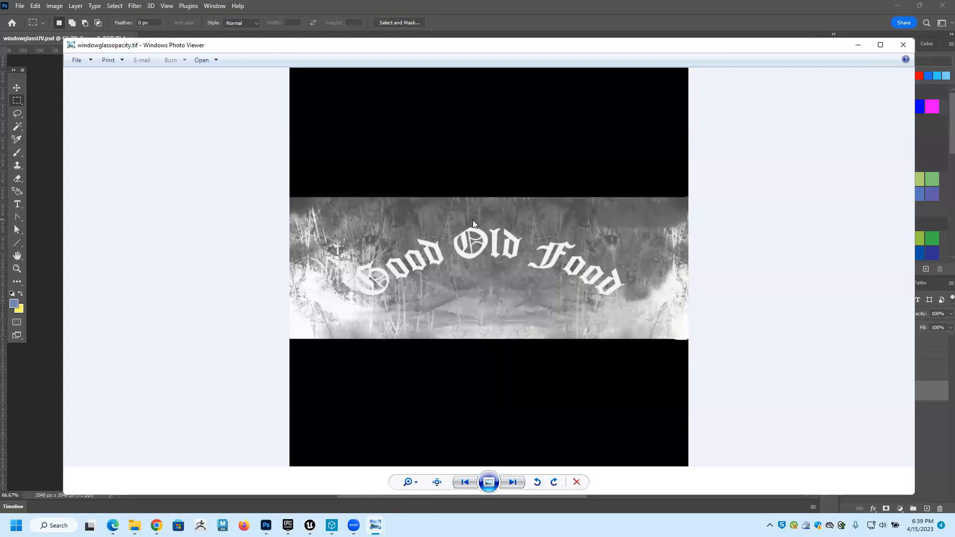
# Close the windowglassopacity.tif preview and return to Unreal Editor.
pyautogui.click(905, 45)
pyautogui.click(890, 44)
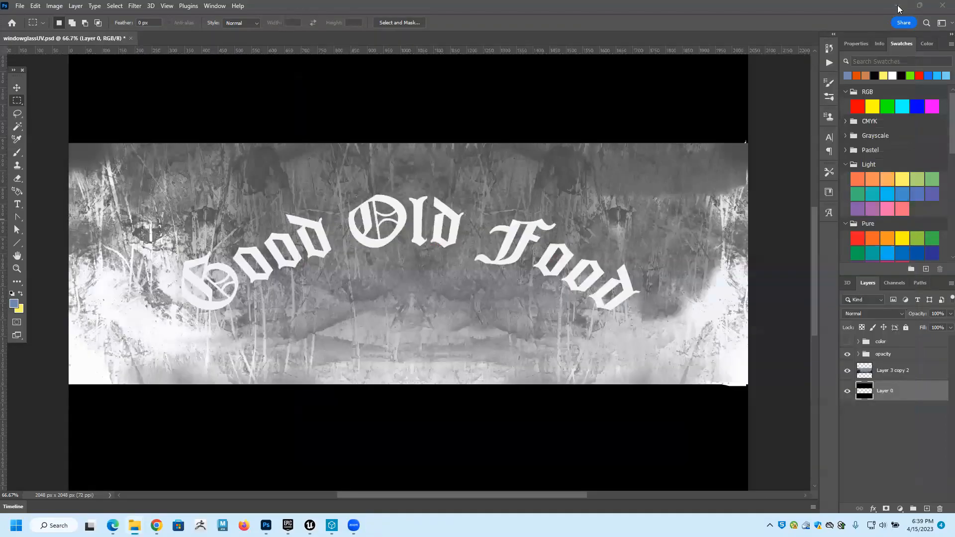
pyautogui.click(898, 6)
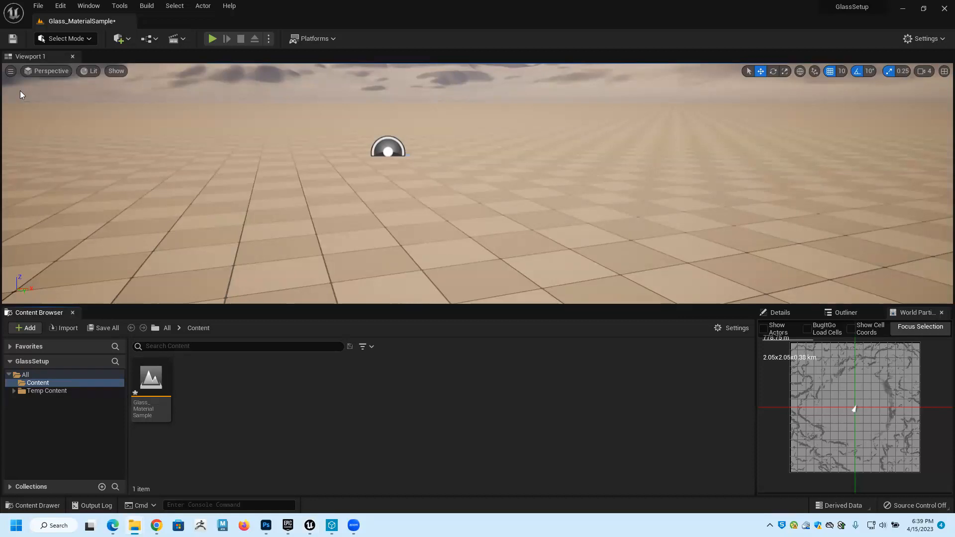
# Copy Wall_window.fbx, windowglasscolor.tif and windowglassopacity.tif into the GlassSetup project's Content folder.
pyautogui.moveTo(20, 91); pyautogui.dragTo(413, 113)
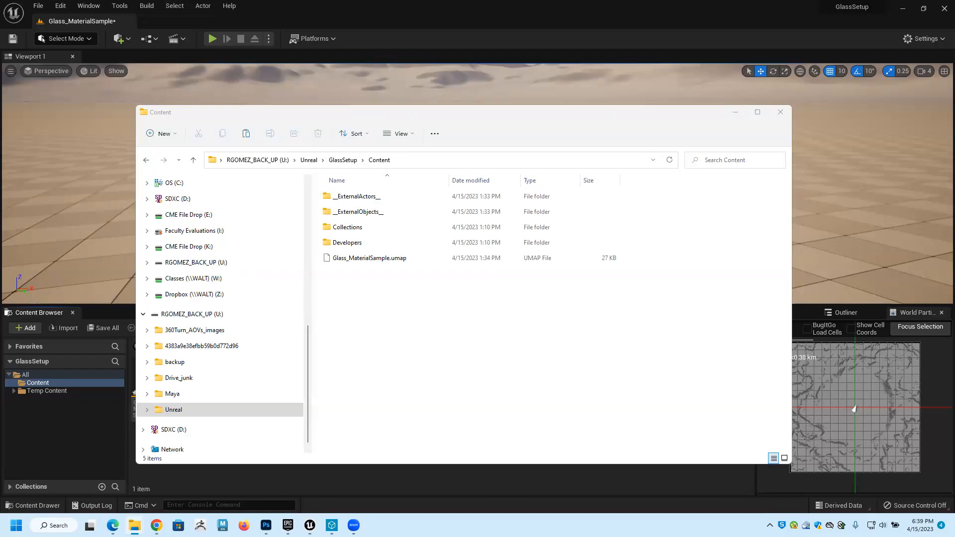
pyautogui.moveTo(168, 312); pyautogui.dragTo(447, 332)
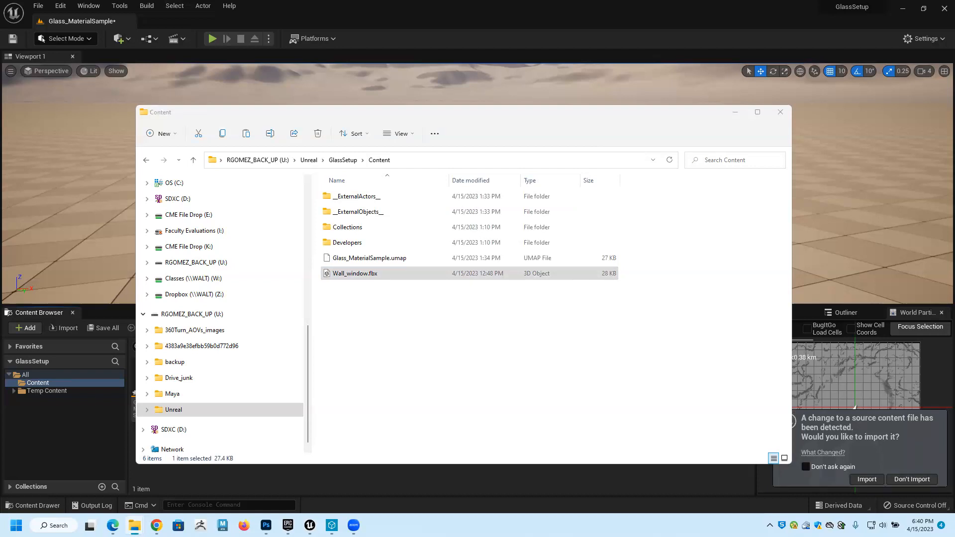
pyautogui.moveTo(443, 387); pyautogui.dragTo(475, 353)
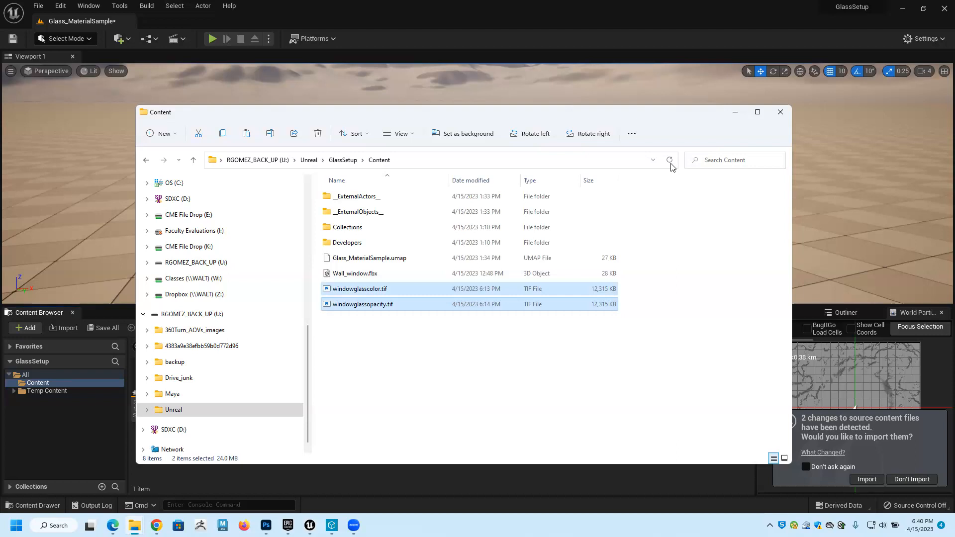
pyautogui.click(736, 115)
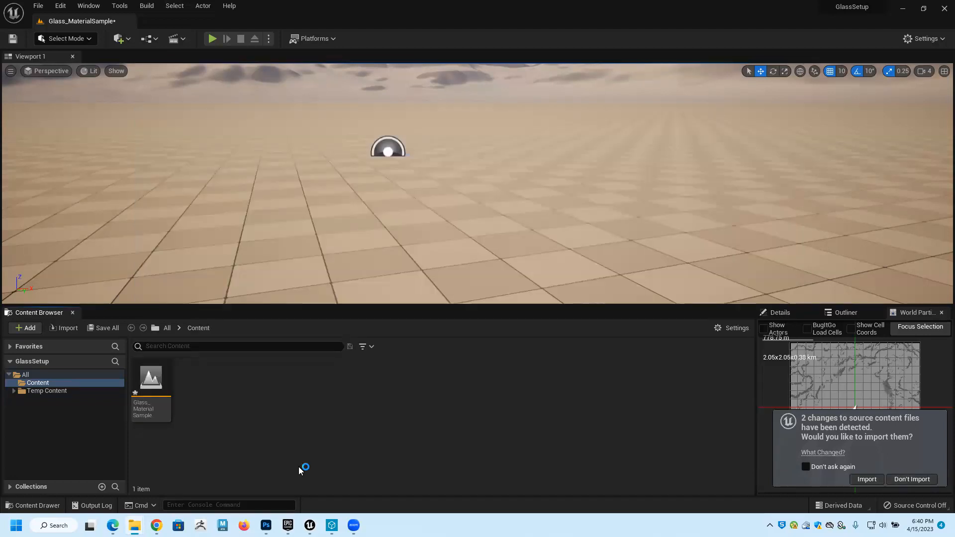
# Import the detected window model and both glass textures into the project, using the default FBX options for all meshes.
pyautogui.click(867, 479)
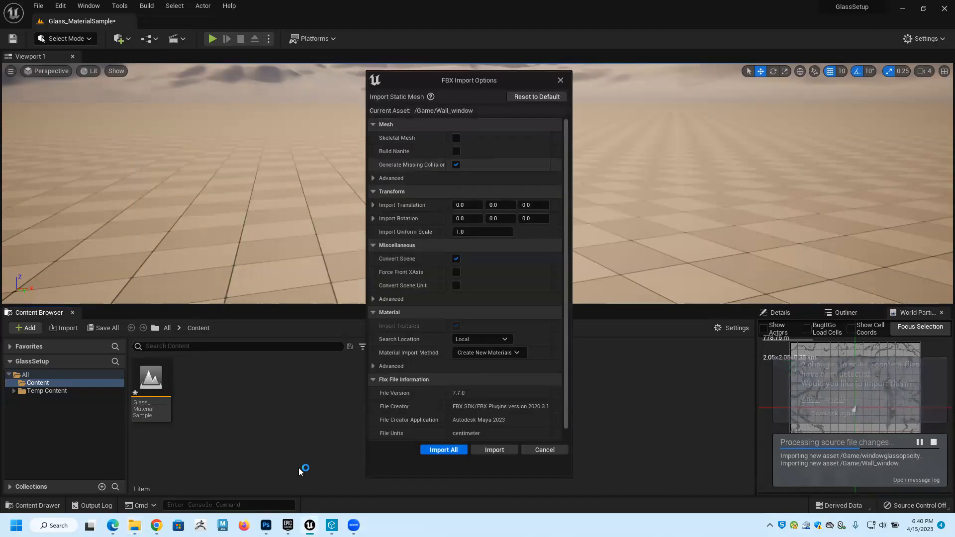
pyautogui.click(434, 448)
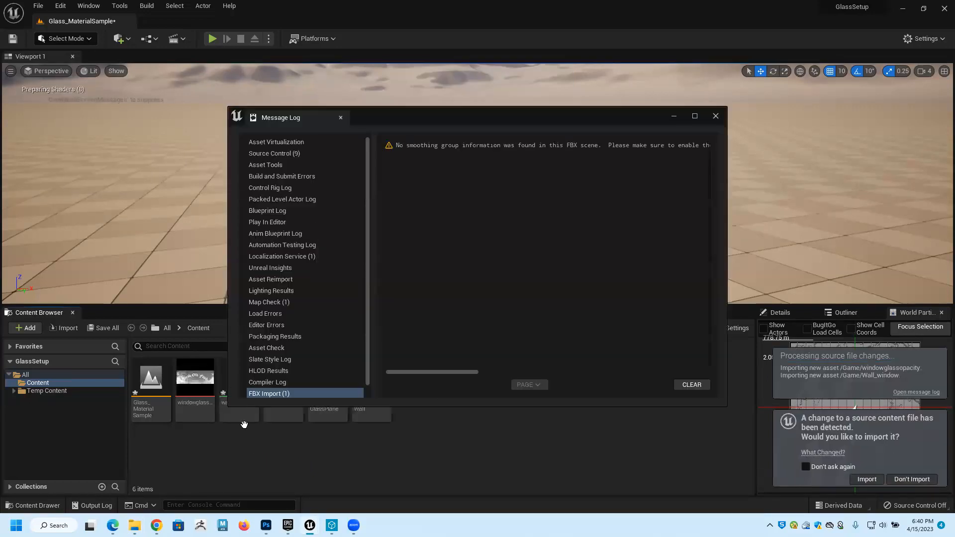
pyautogui.click(286, 390)
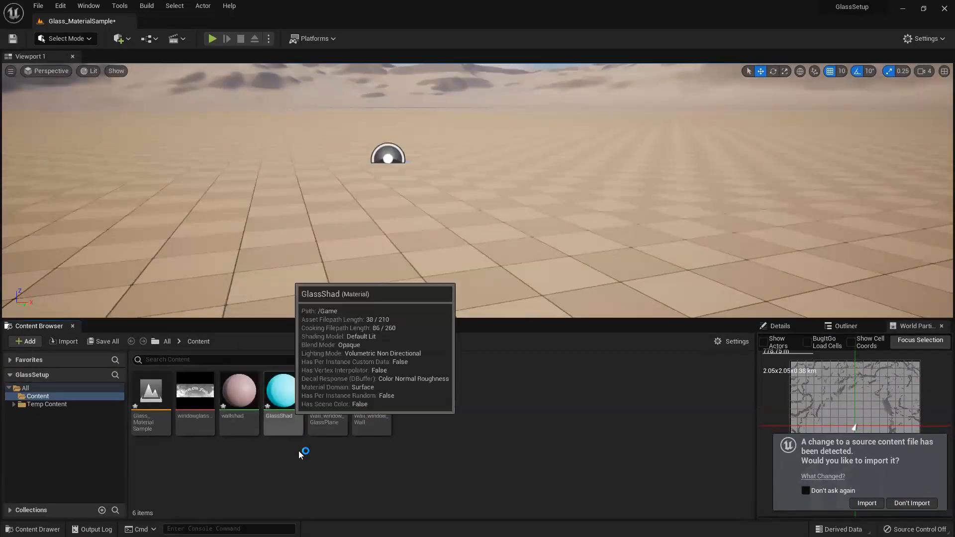
pyautogui.moveTo(384, 409)
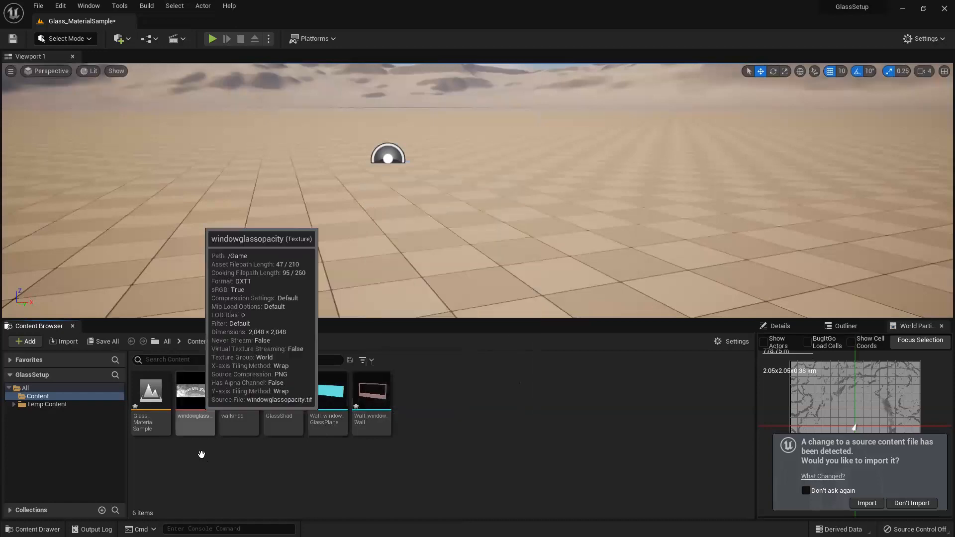
pyautogui.moveTo(191, 402)
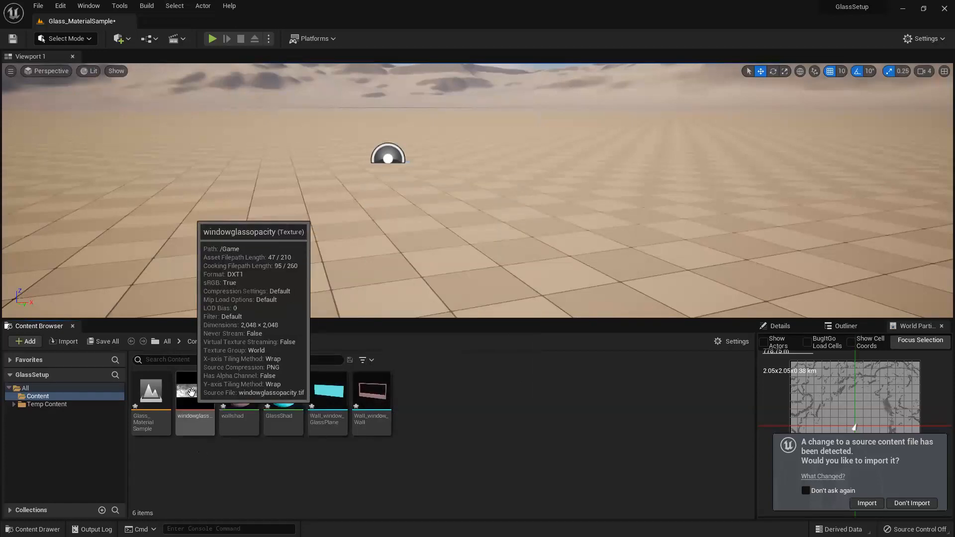
pyautogui.click(867, 504)
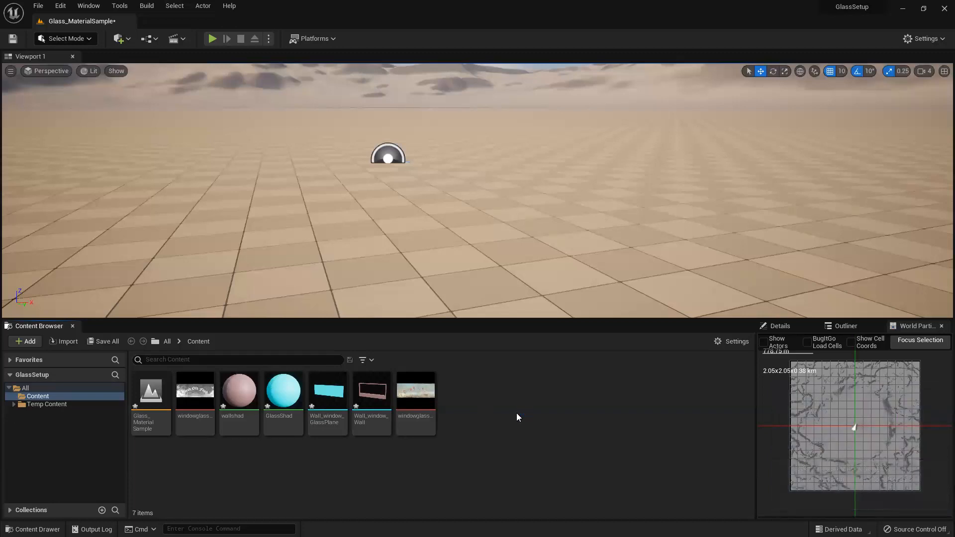
# Place the Wall_window_GlassPlane and Wall_window_Wall meshes together in the level and frame them in view.
pyautogui.click(328, 378)
pyautogui.keyDown('ctrl'); pyautogui.click(371, 378); pyautogui.keyUp('ctrl')
pyautogui.moveTo(434, 172); pyautogui.dragTo(461, 204)
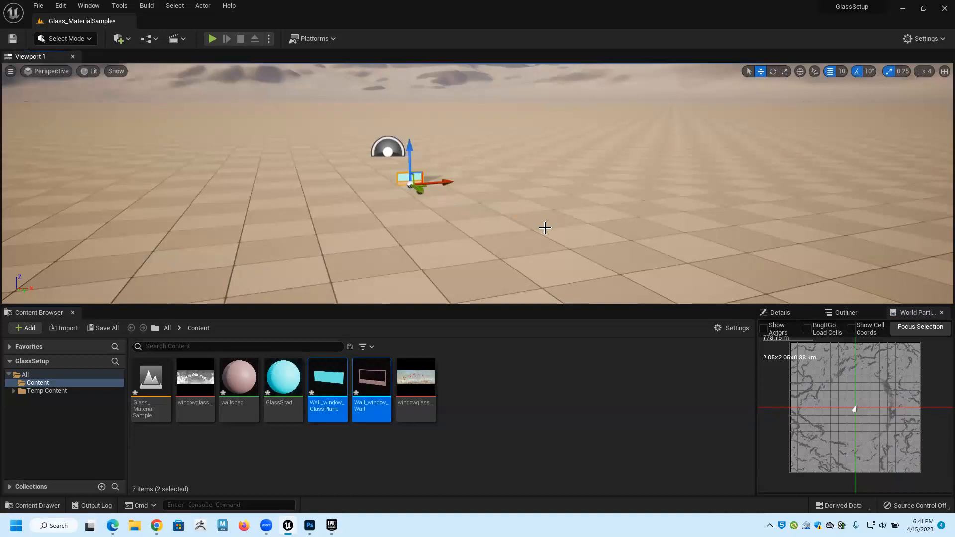
pyautogui.press('f')
pyautogui.keyDown('alt'); pyautogui.moveTo(545, 228); pyautogui.dragTo(517, 187); pyautogui.keyUp('alt')
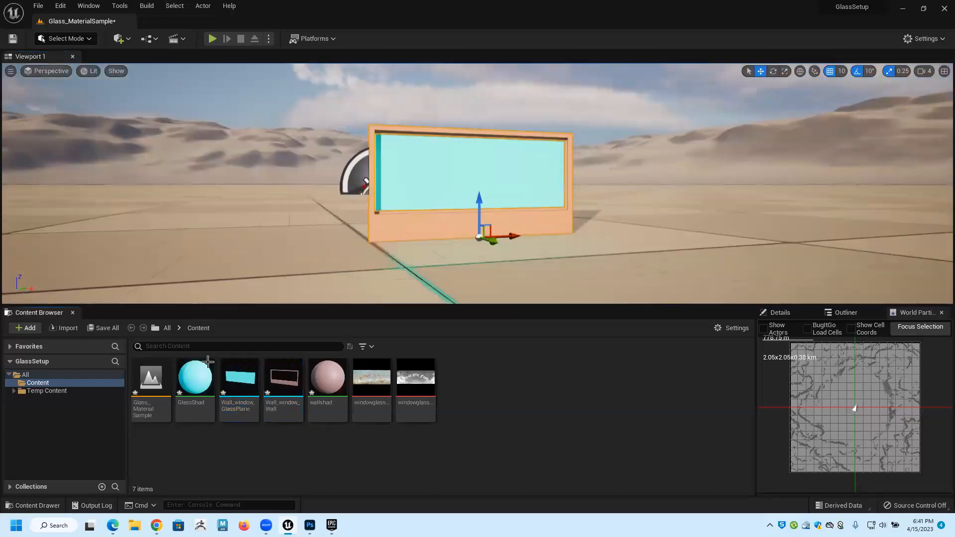
# Open the GlassShad material for editing and move its Param color node farther away from the main material node.
pyautogui.click(194, 381)
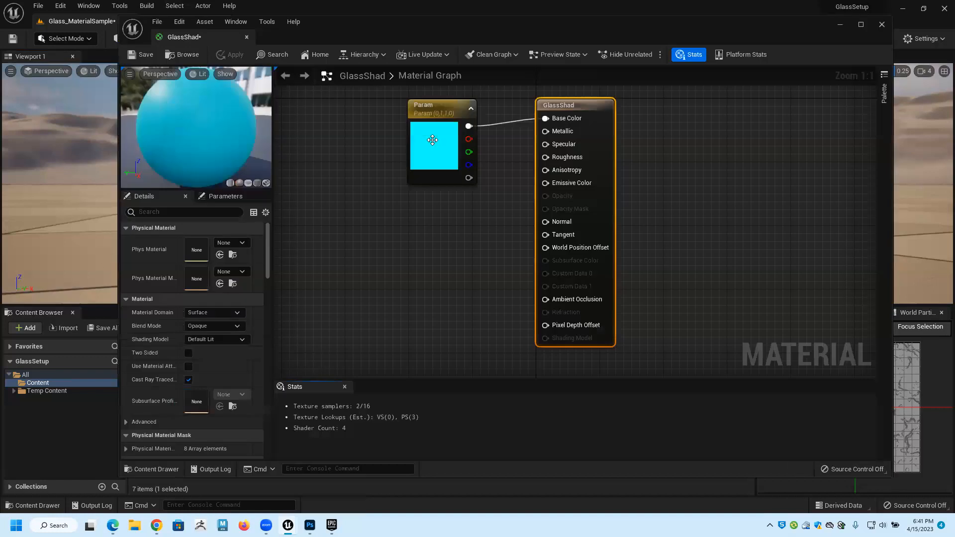
pyautogui.click(442, 149)
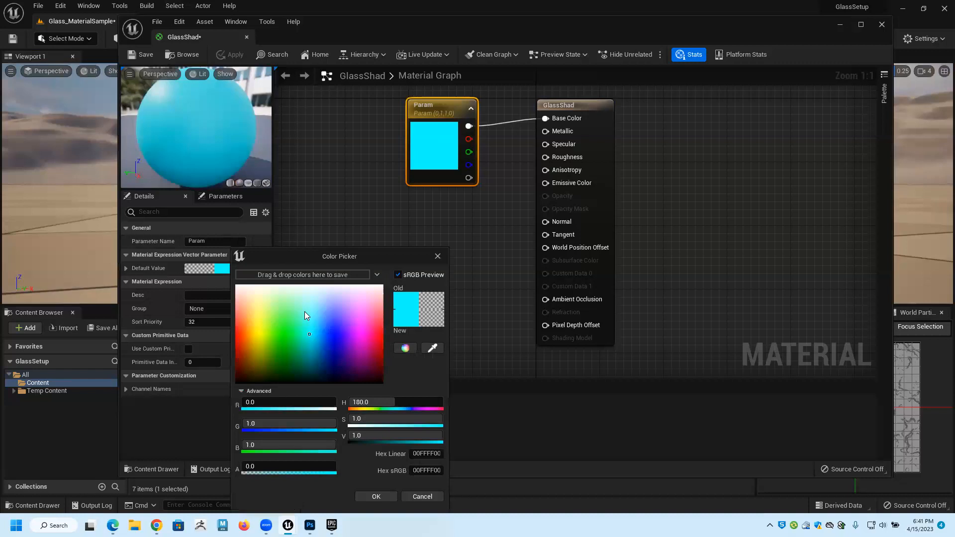
pyautogui.click(438, 256)
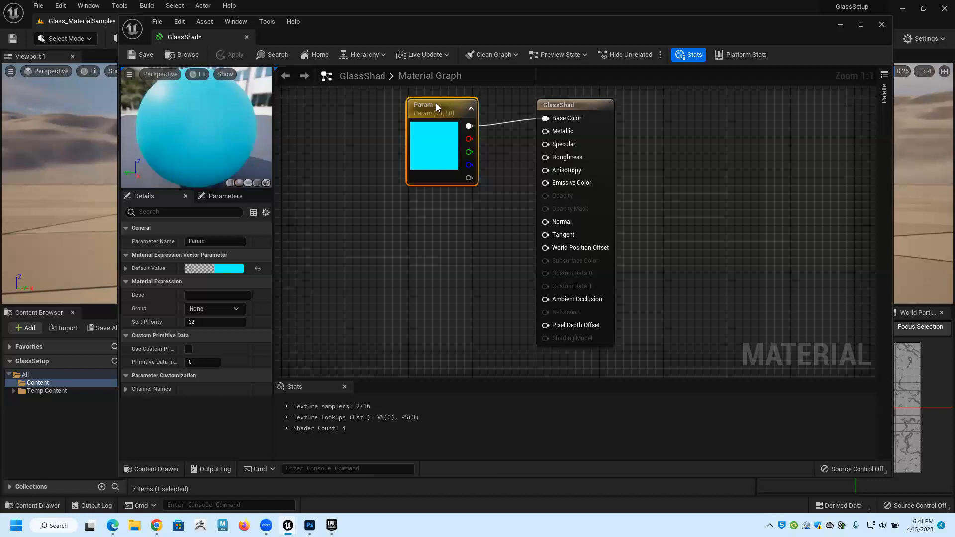
pyautogui.moveTo(347, 99); pyautogui.dragTo(362, 120)
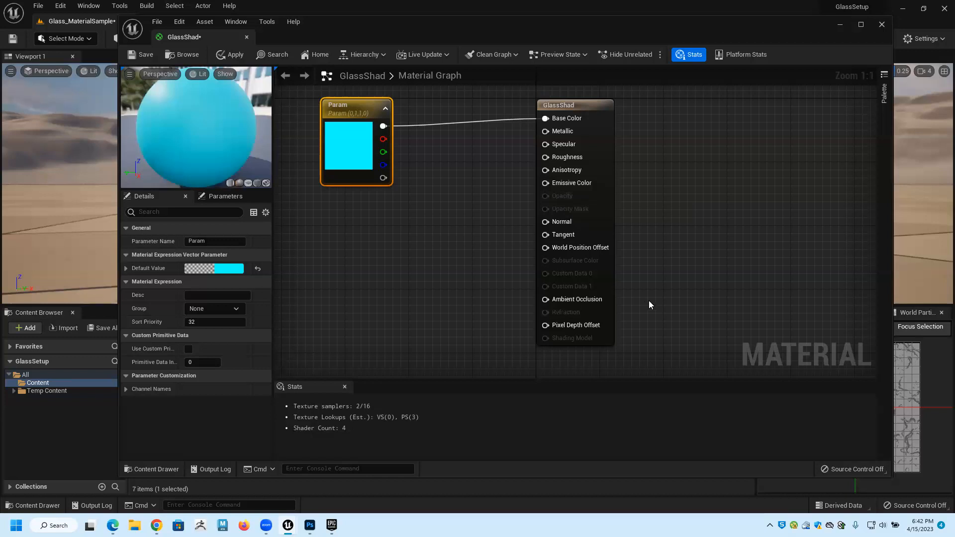
# Set the GlassShad material's blend mode to Translucent and its translucency lighting mode to Surface TranslucencyVolume.
pyautogui.click(315, 260)
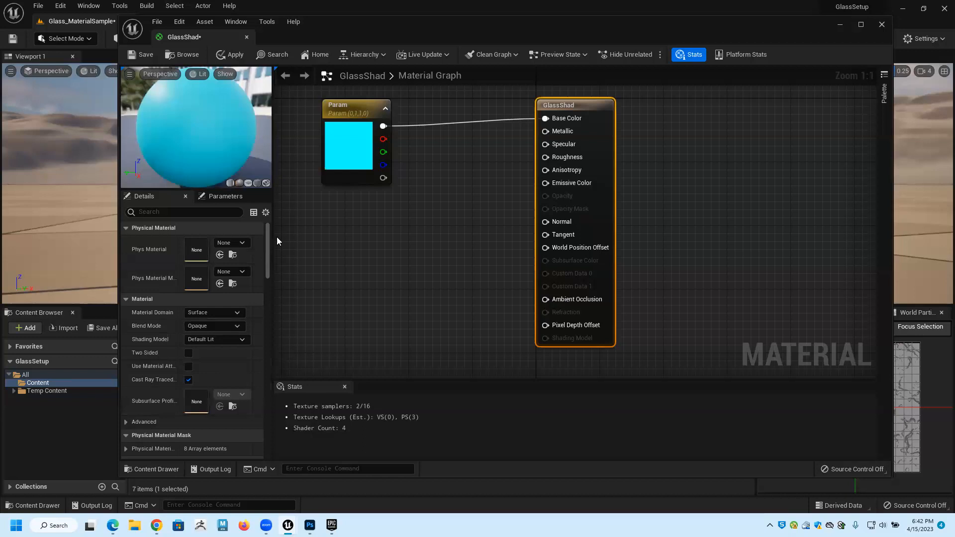
pyautogui.click(237, 326)
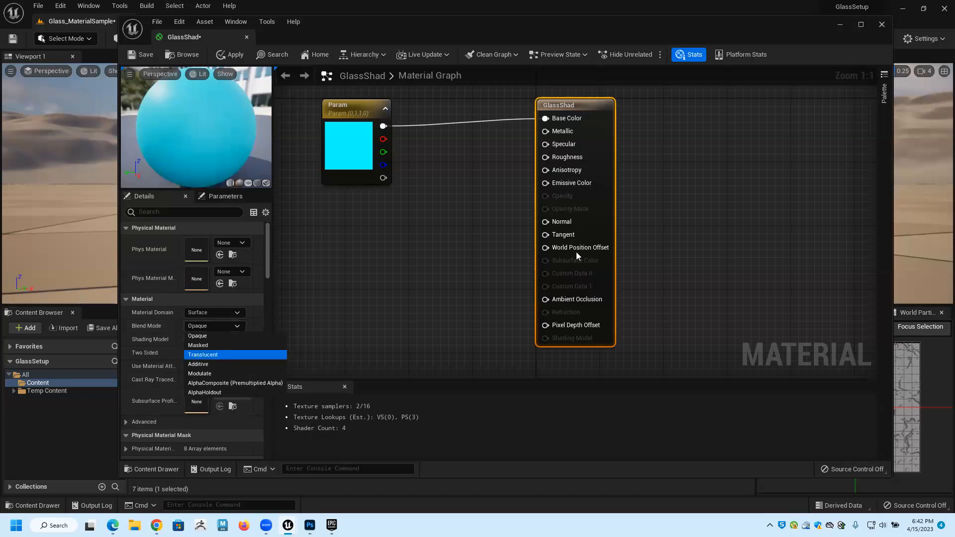
pyautogui.press('Return')
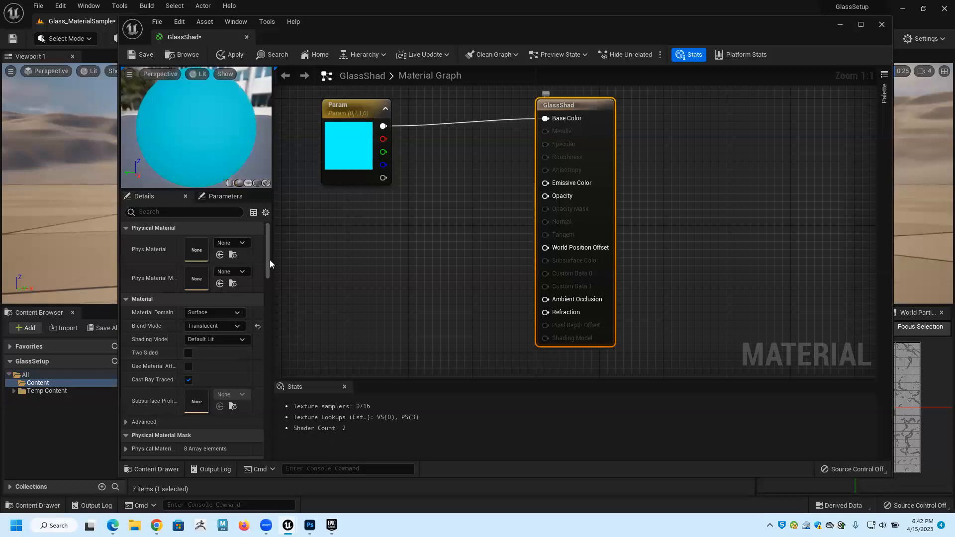
pyautogui.scroll(-5, 271, 280)
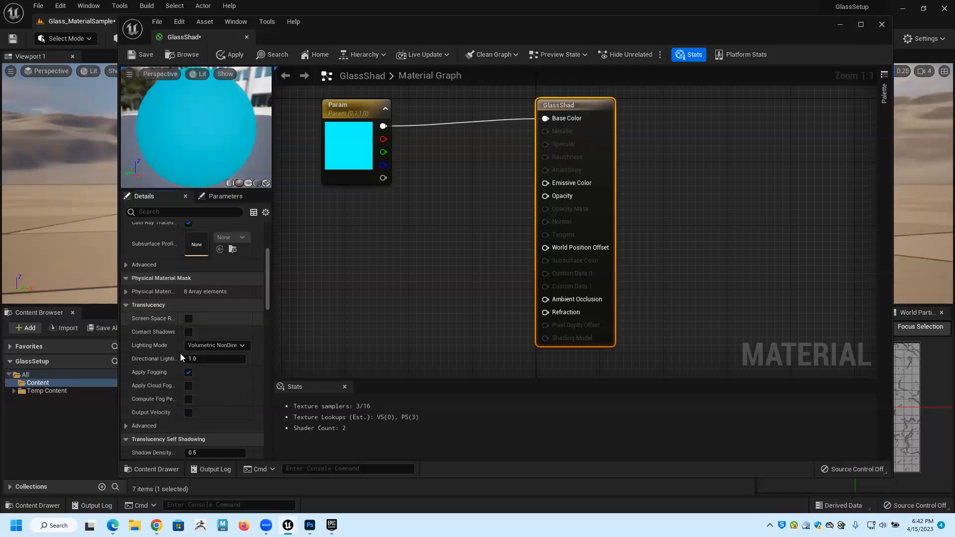
pyautogui.click(243, 346)
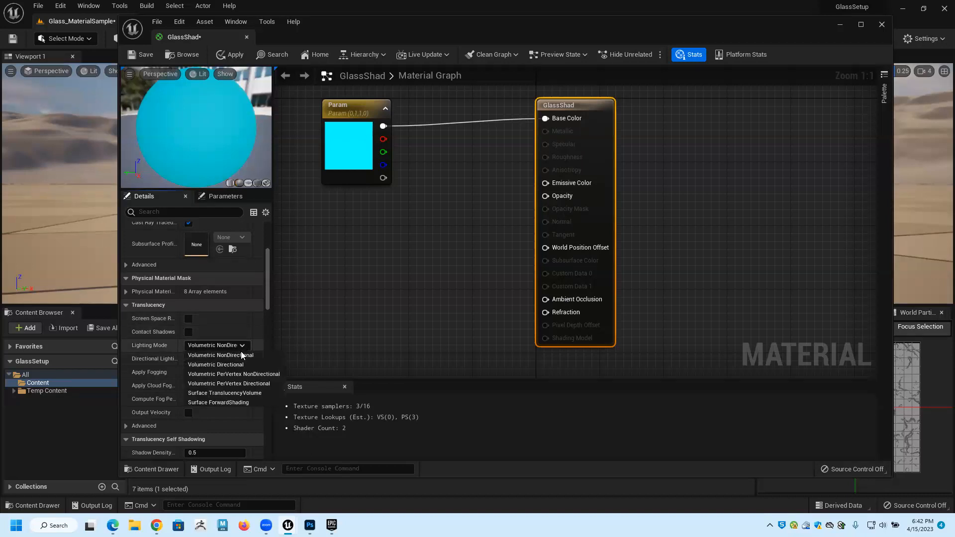
pyautogui.click(234, 393)
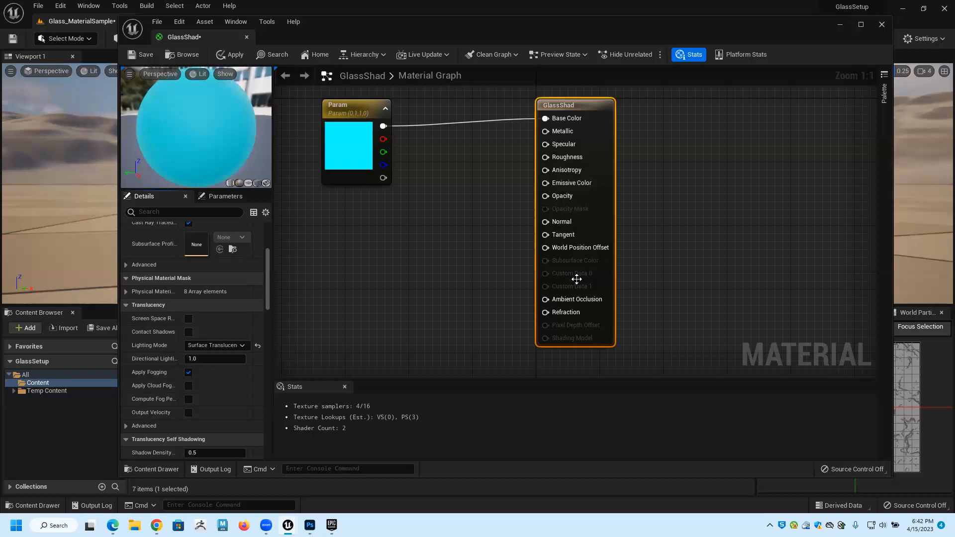
# Add a Constant node, connect it to the material's Metallic input and set its value to 1.
pyautogui.click(439, 191)
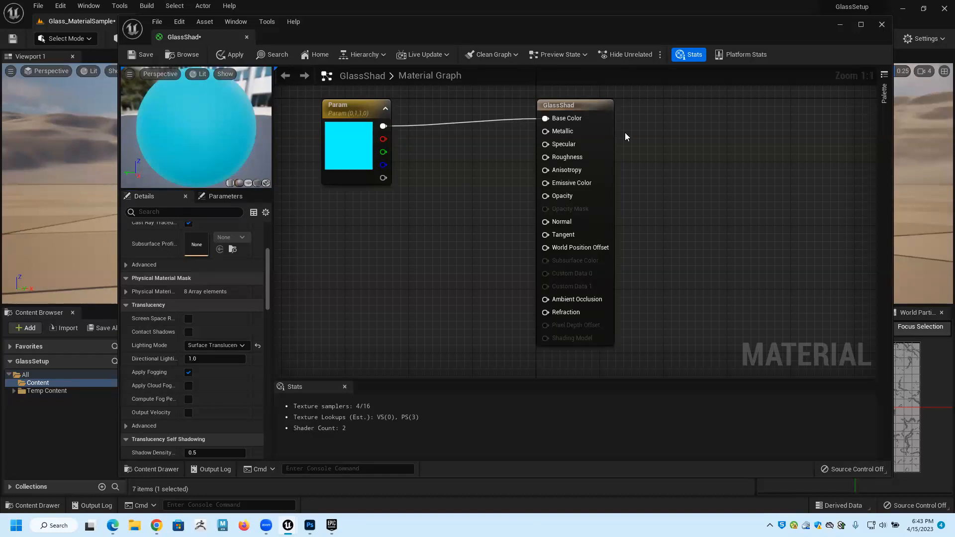
pyautogui.click(455, 173)
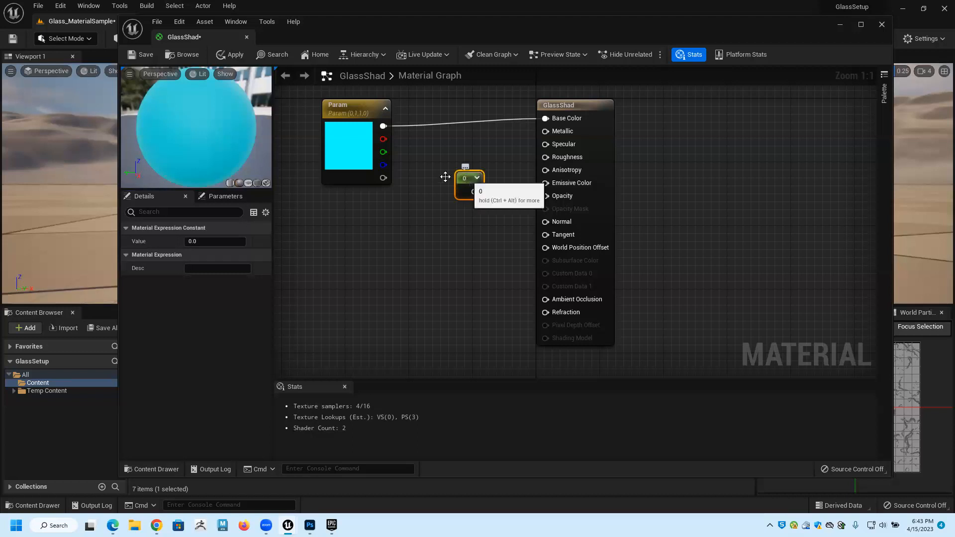
pyautogui.moveTo(468, 177); pyautogui.dragTo(445, 176)
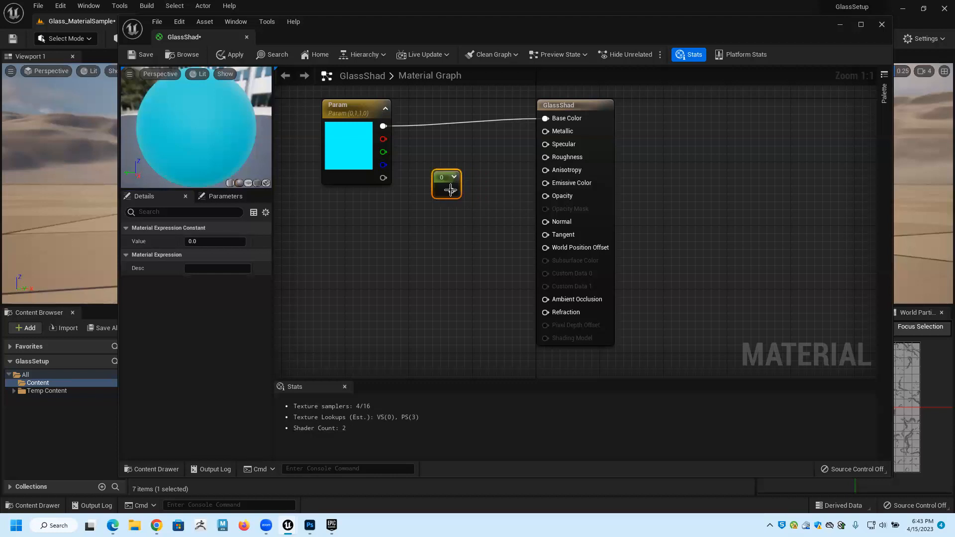
pyautogui.moveTo(451, 191); pyautogui.dragTo(545, 132)
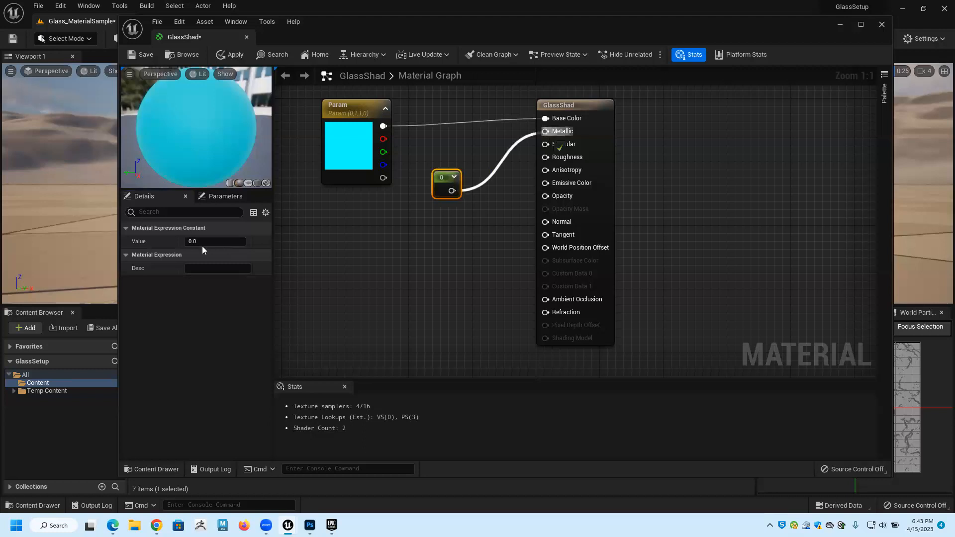
pyautogui.moveTo(219, 241); pyautogui.dragTo(201, 242)
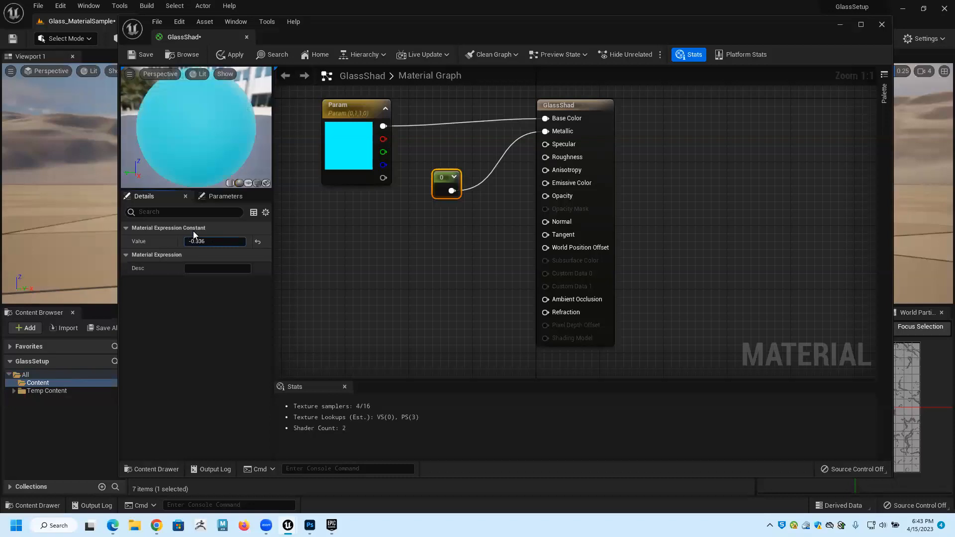
pyautogui.write('1')
pyautogui.press('Return')
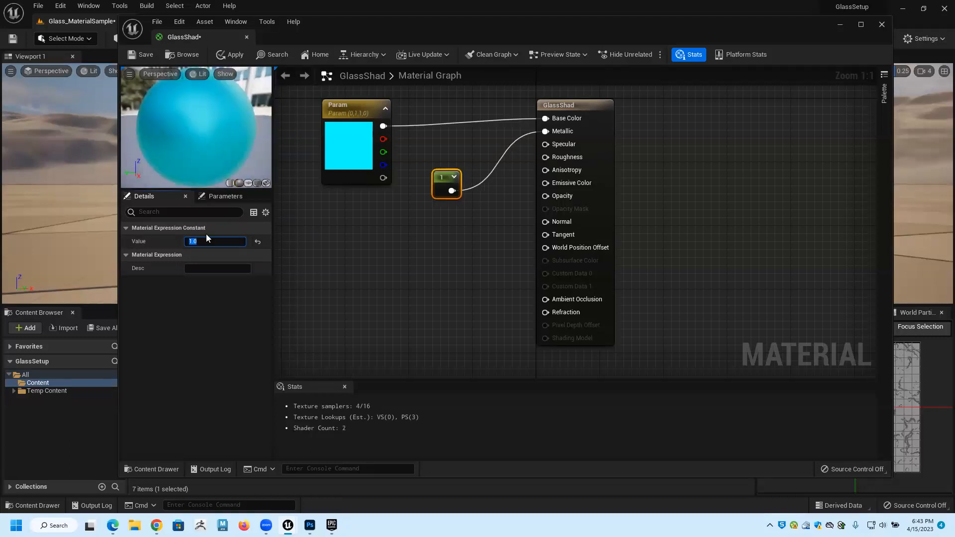
# Add a second Constant node below the one connected to Metallic.
pyautogui.click(435, 233)
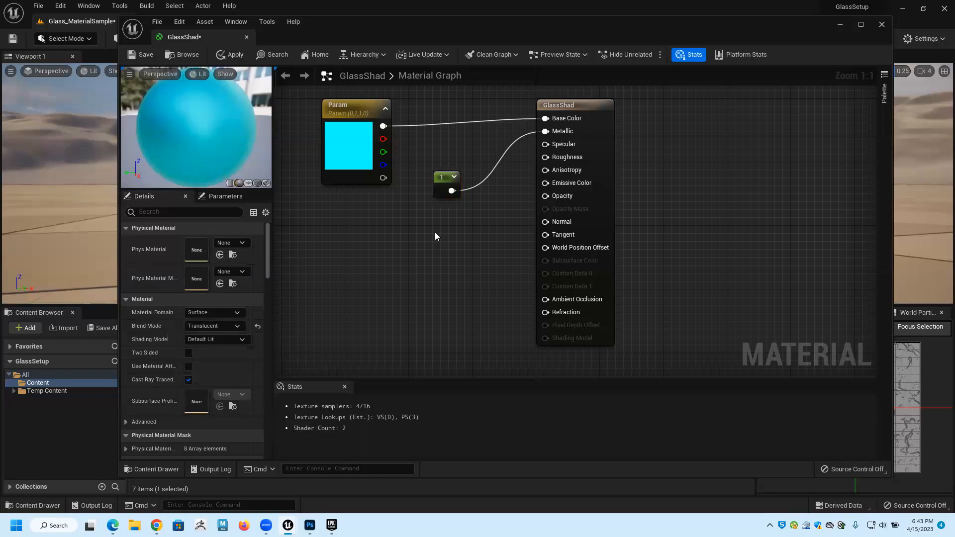
pyautogui.click(436, 231)
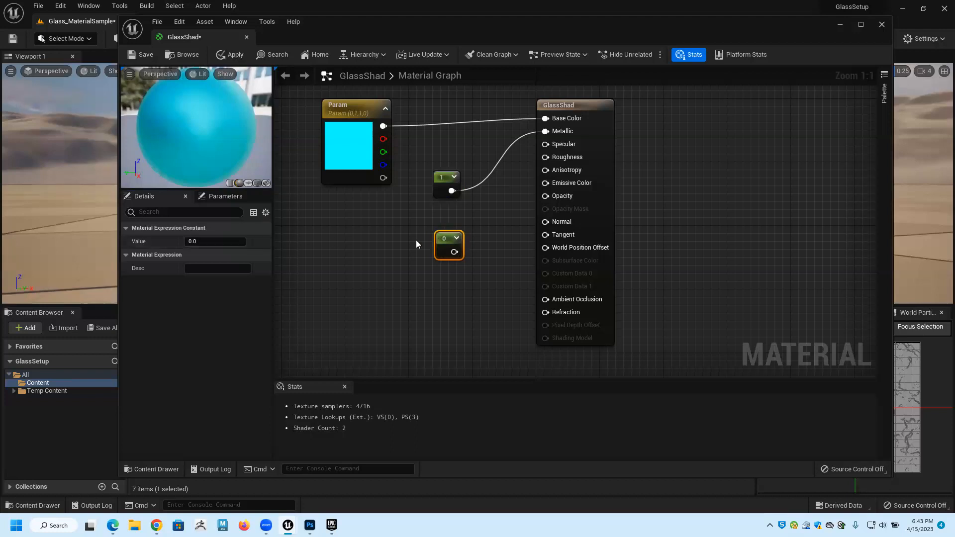
pyautogui.click(362, 237)
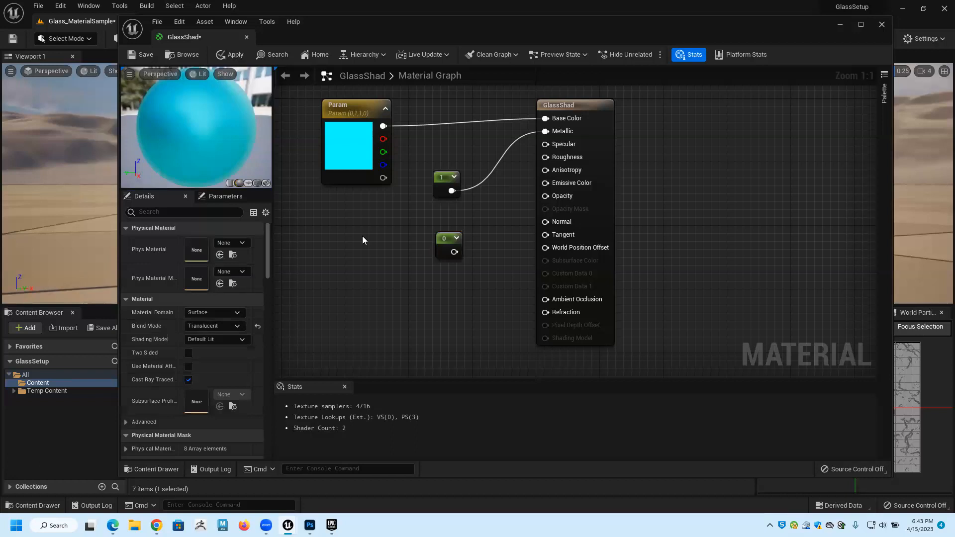
# Add an extra Constant node through the node search and delete it again, twice.
pyautogui.rightClick(362, 237)
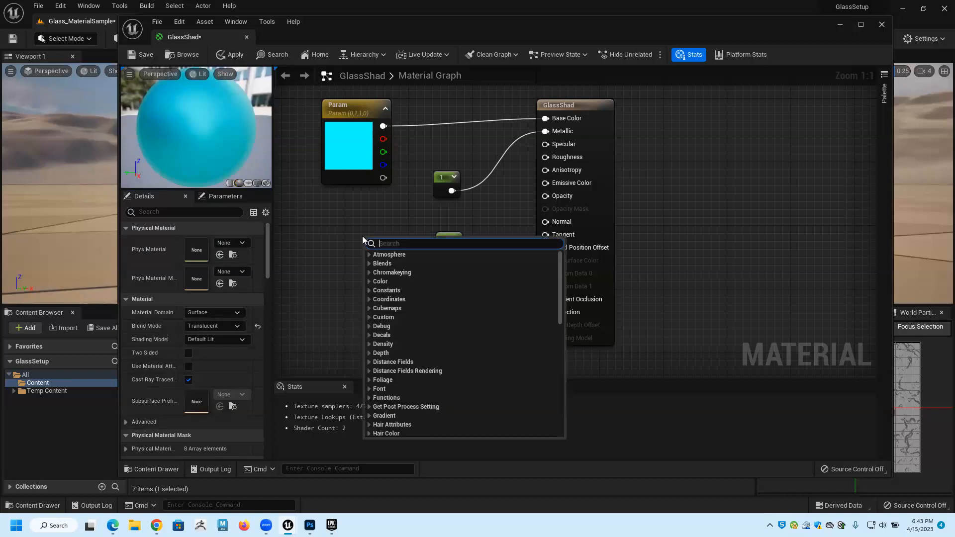
pyautogui.write('con')
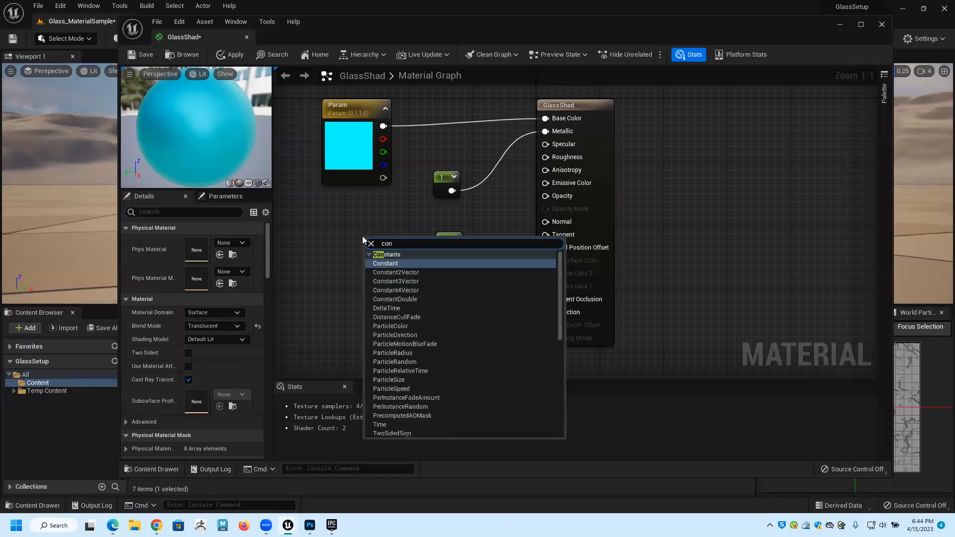
pyautogui.click(391, 269)
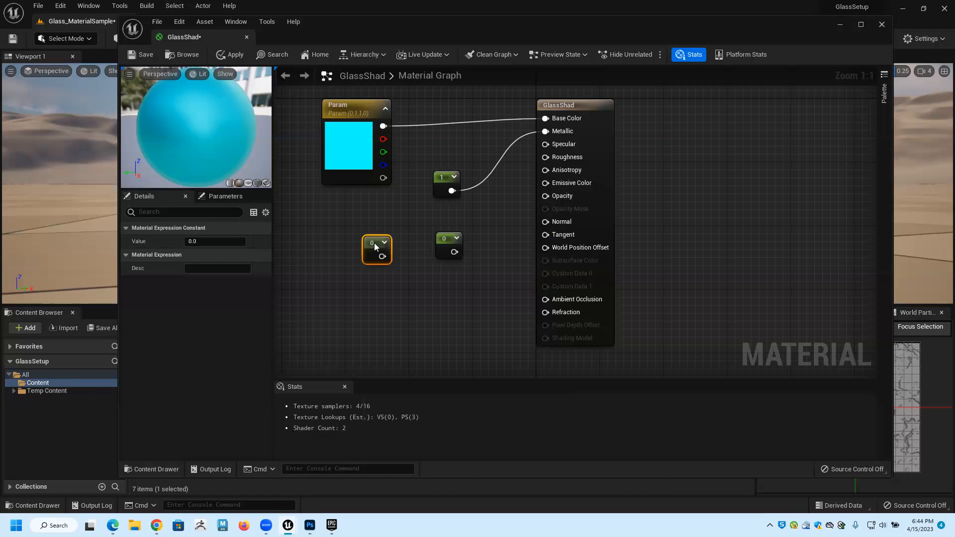
pyautogui.press('Delete')
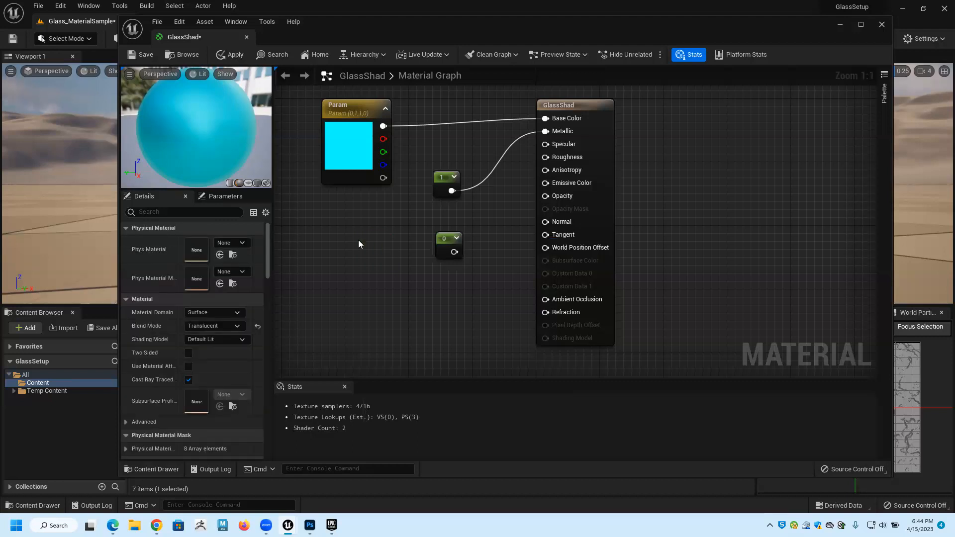
pyautogui.rightClick(357, 243)
pyautogui.write('const')
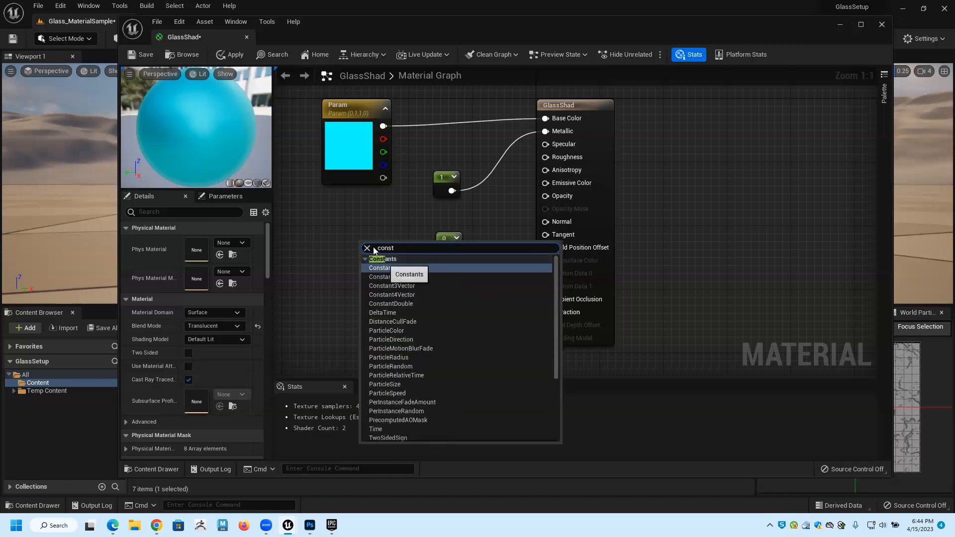
pyautogui.press('Return')
pyautogui.press('Delete')
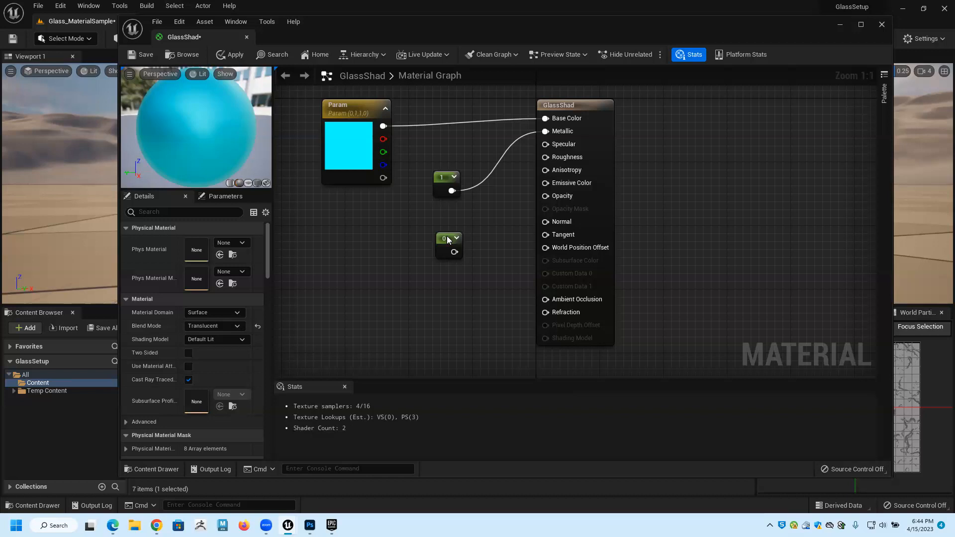
# Connect the unconnected Constant node to the material's Roughness input and set its value to 0.2.
pyautogui.moveTo(450, 245); pyautogui.dragTo(547, 157)
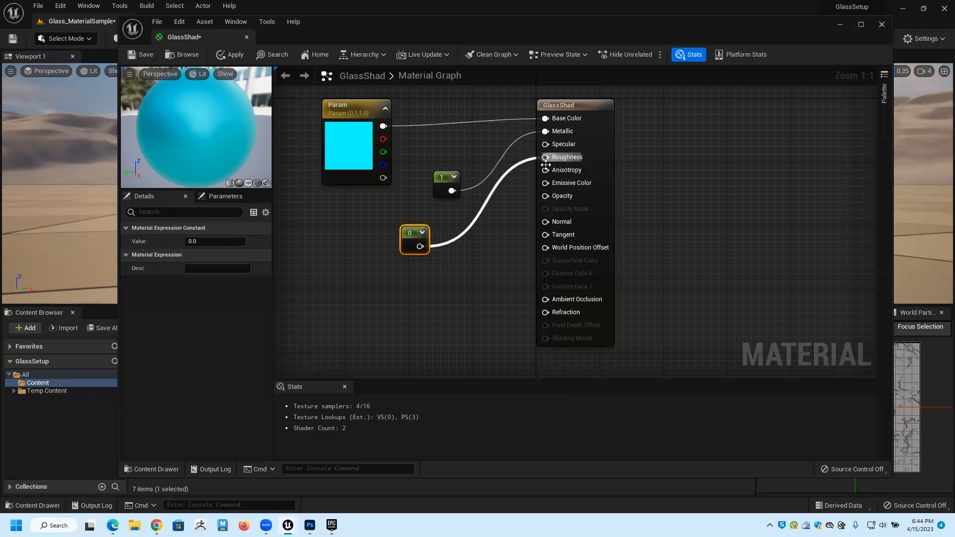
pyautogui.click(201, 241)
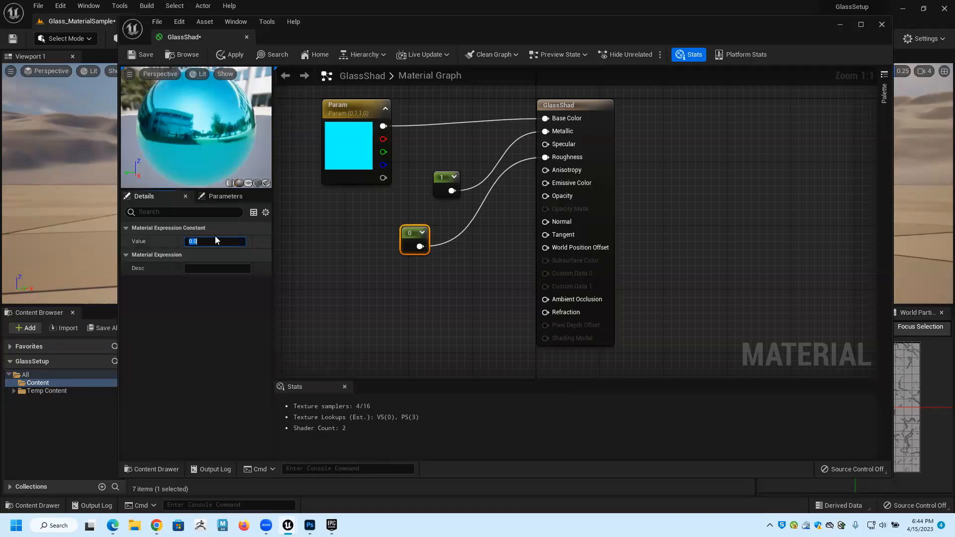
pyautogui.write('0.2')
pyautogui.press('Return')
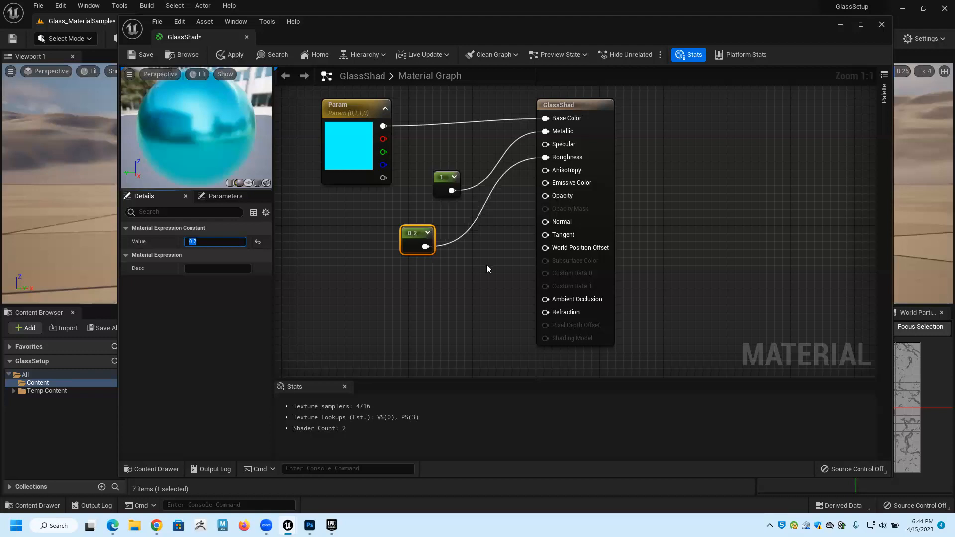
# Add a third Constant node, connect it to the material's Opacity input and set its value to 0.5.
pyautogui.click(443, 291)
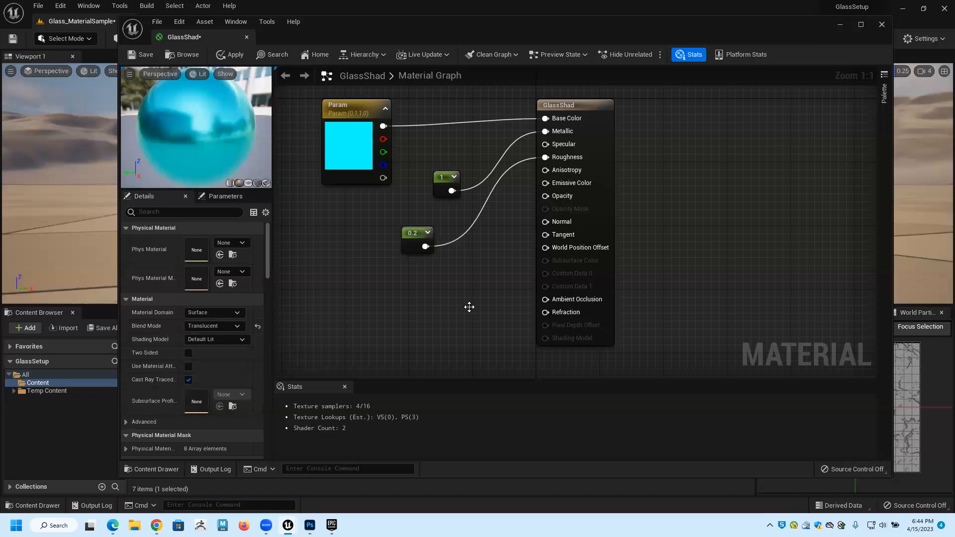
pyautogui.click(453, 302)
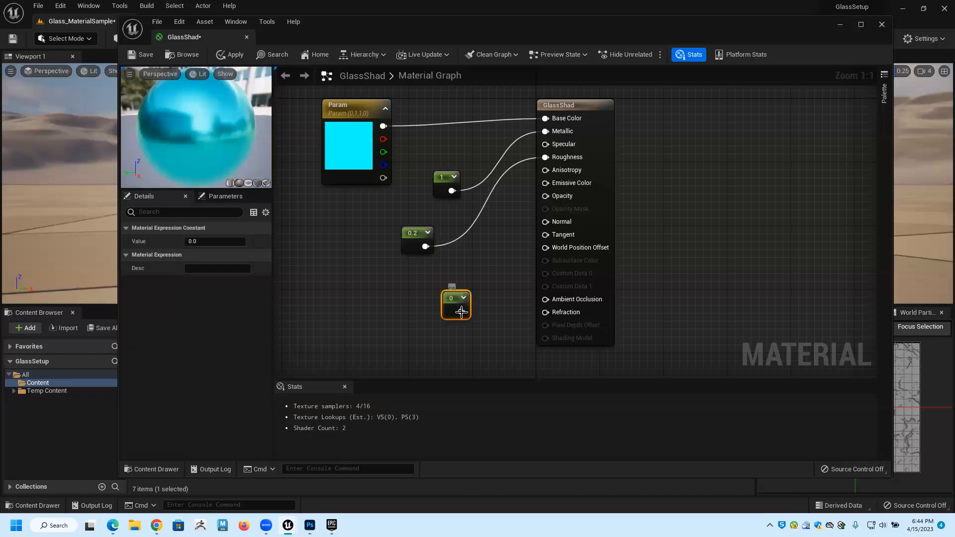
pyautogui.moveTo(462, 311); pyautogui.dragTo(545, 196)
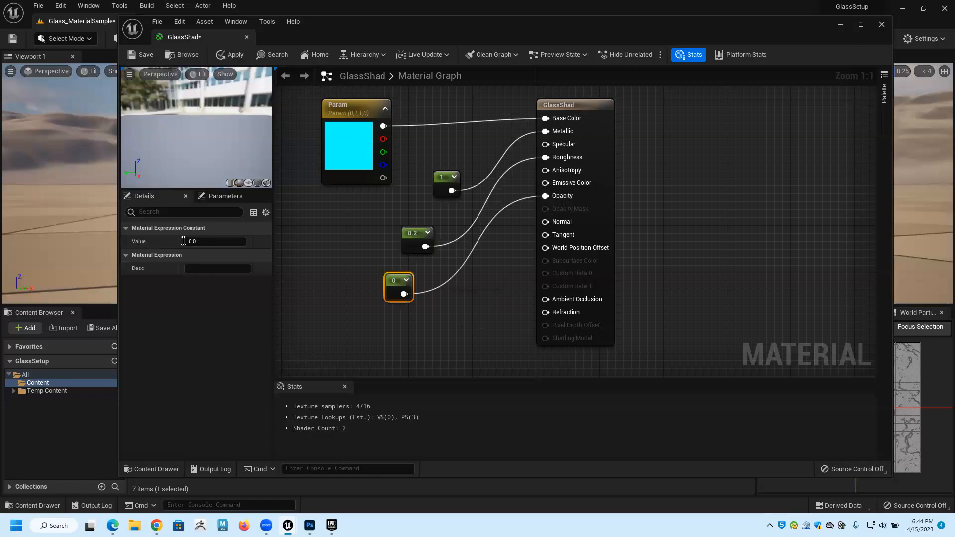
pyautogui.moveTo(201, 241); pyautogui.dragTo(183, 241)
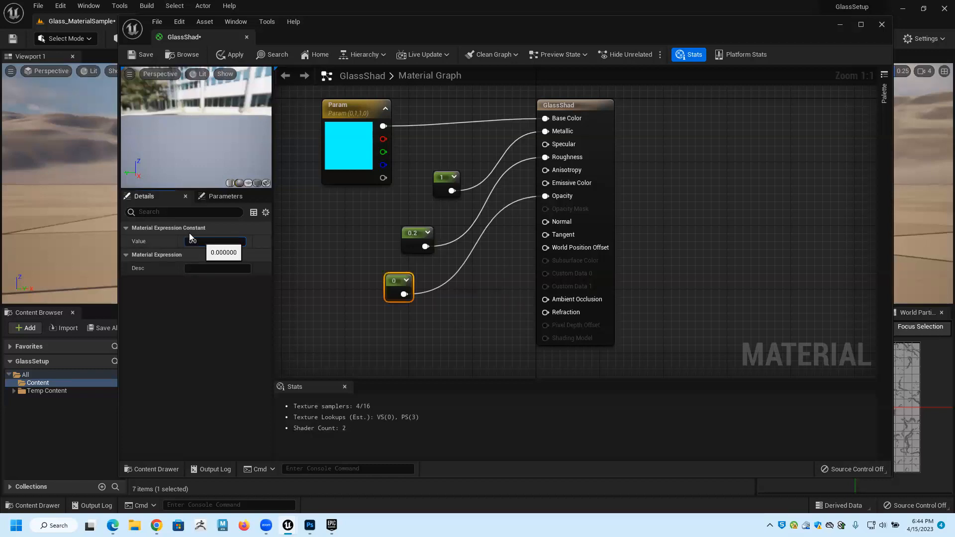
pyautogui.click(207, 241)
pyautogui.write('0.5')
pyautogui.press('Return')
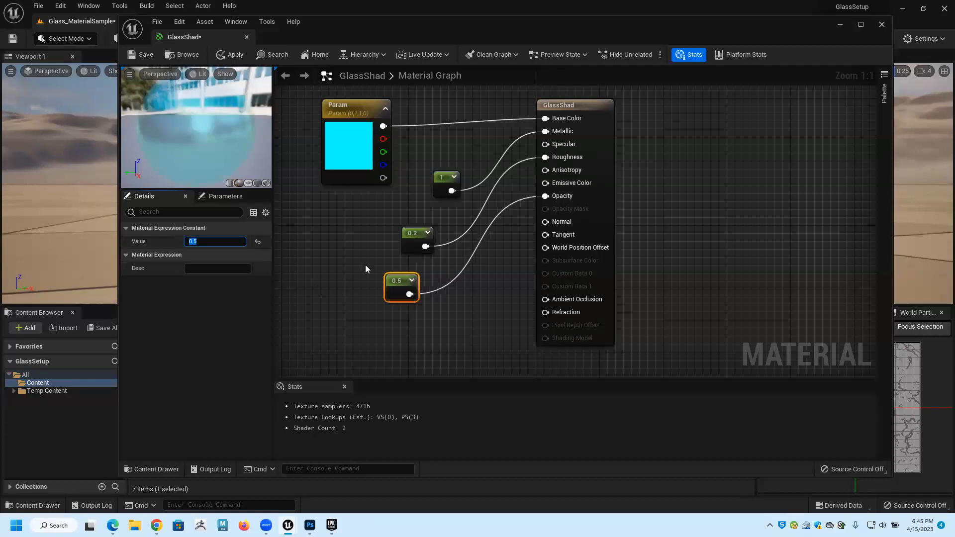
pyautogui.click(363, 321)
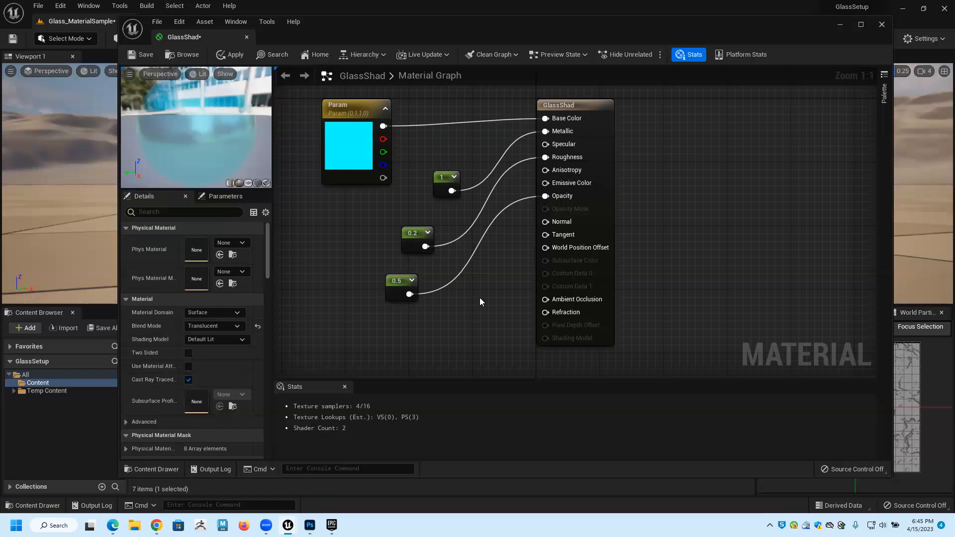
pyautogui.hotkey('ctrl', 'z')
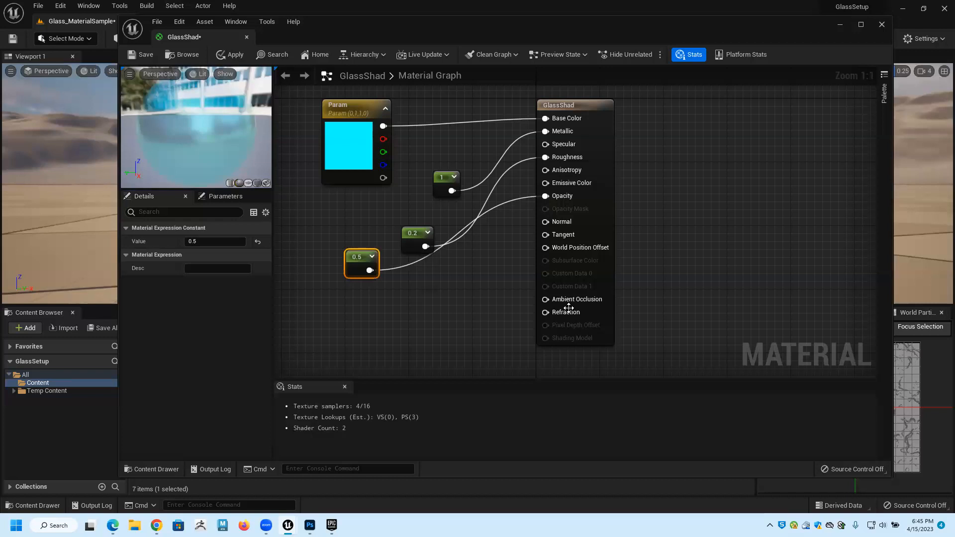
# Add a Linear Interpolate node below the existing Constant nodes and a new Constant node beside it.
pyautogui.click(454, 286)
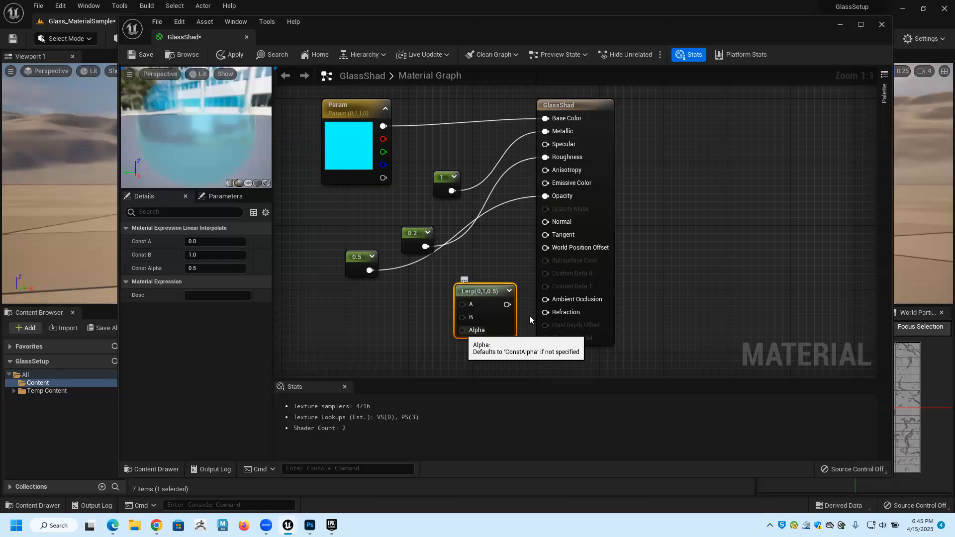
pyautogui.moveTo(470, 293); pyautogui.dragTo(448, 299)
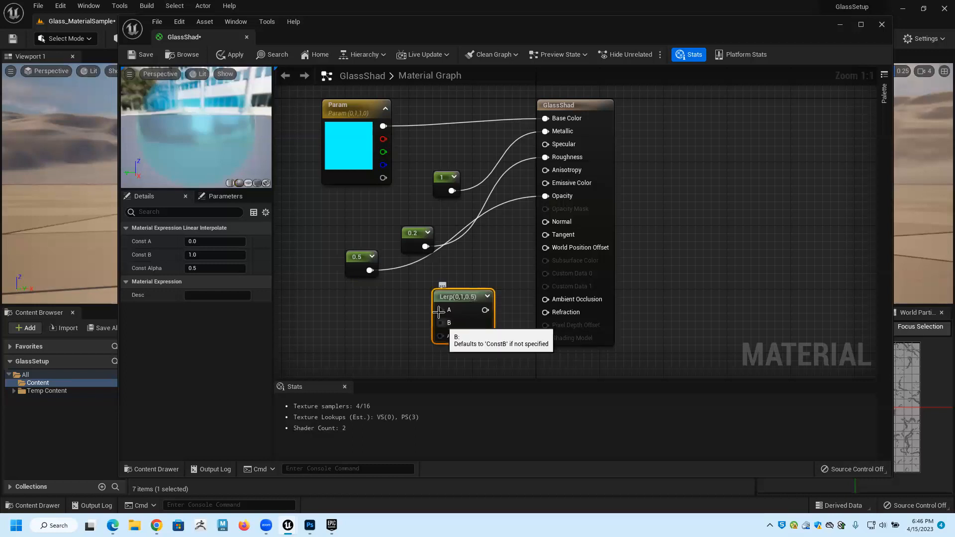
pyautogui.click(357, 306)
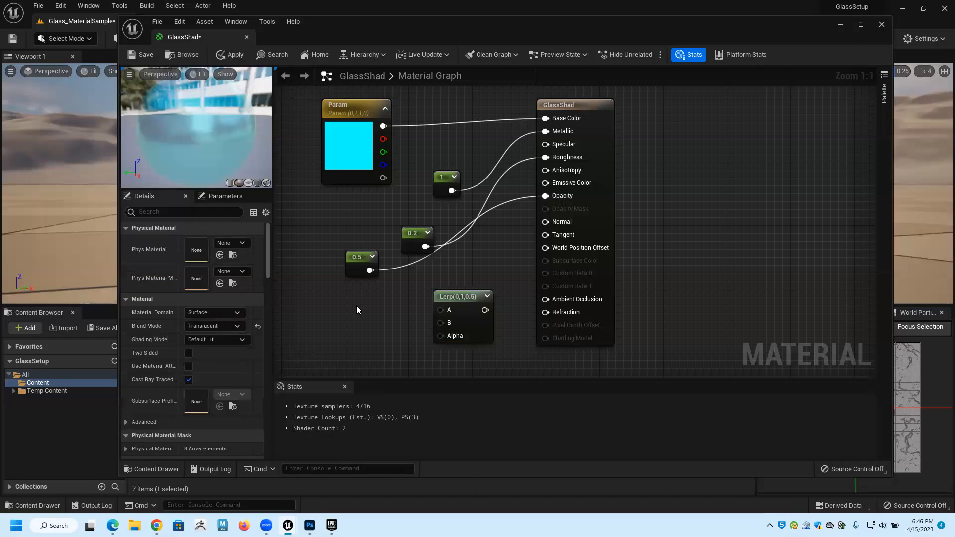
pyautogui.press('1')
pyautogui.click(360, 311)
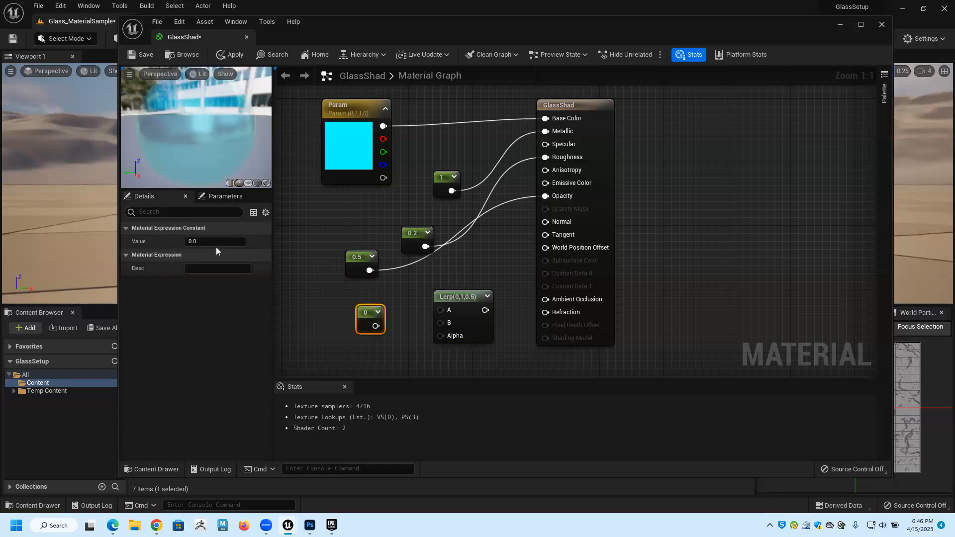
# Set the new Constant node's value to 1, connect it to the Lerp node's A input and reposition it.
pyautogui.moveTo(205, 241); pyautogui.dragTo(195, 240)
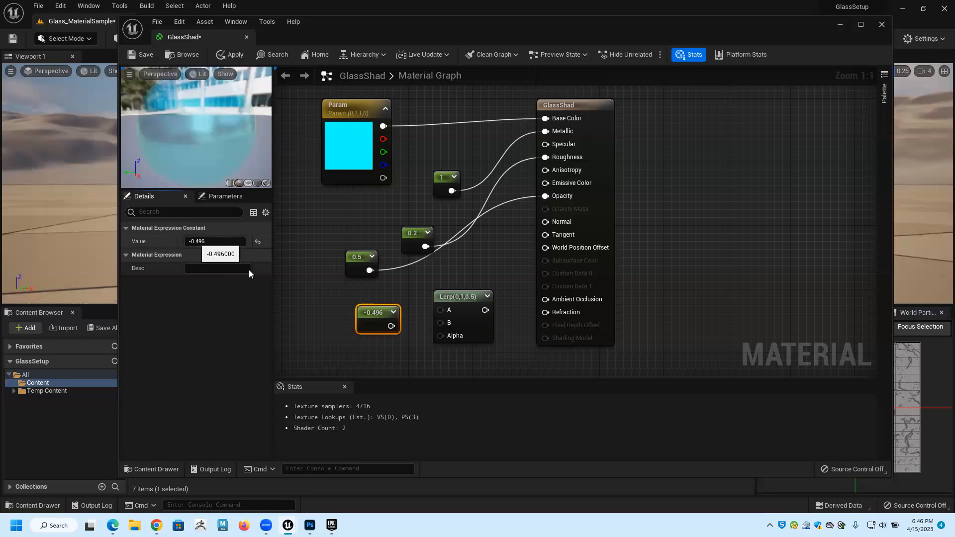
pyautogui.click(235, 246)
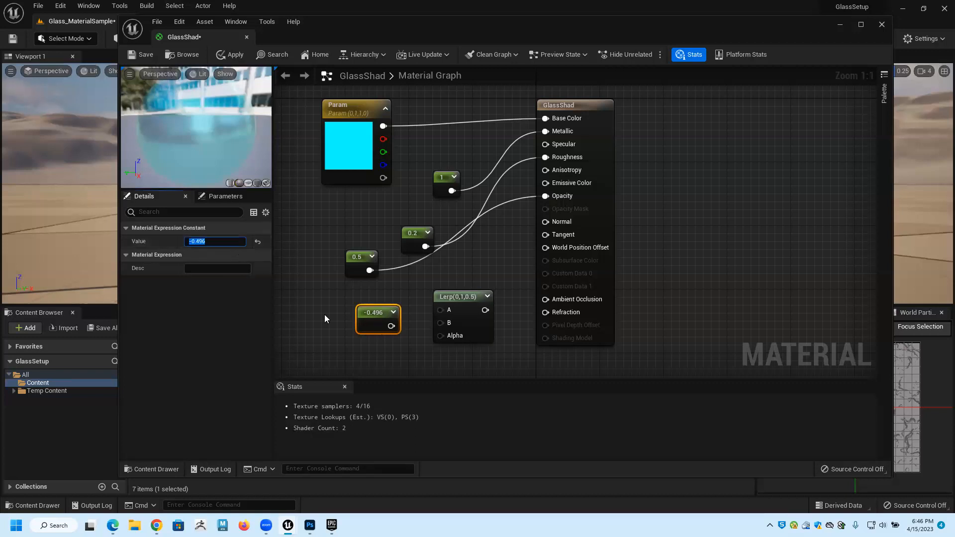
pyautogui.write('1')
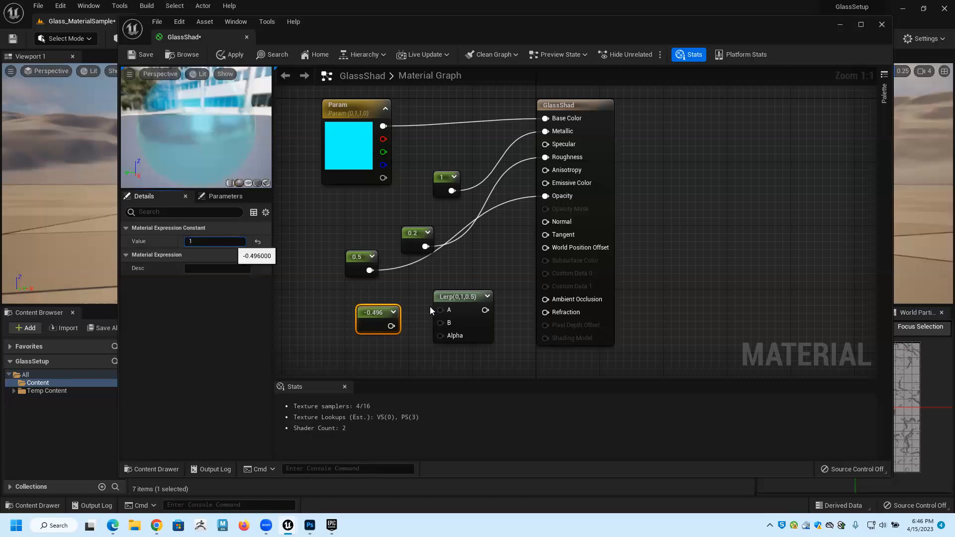
pyautogui.press('Return')
pyautogui.moveTo(375, 326); pyautogui.dragTo(440, 309)
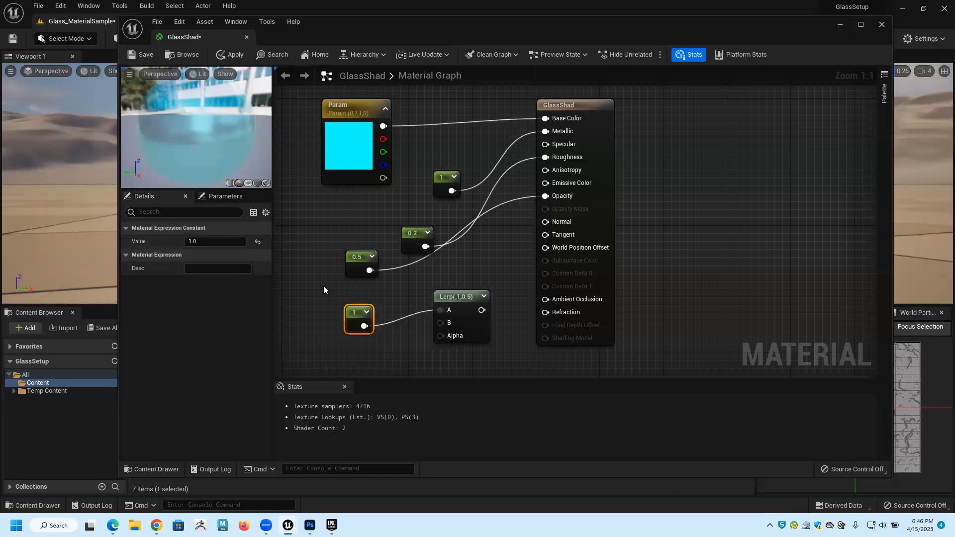
pyautogui.moveTo(324, 285); pyautogui.dragTo(324, 286)
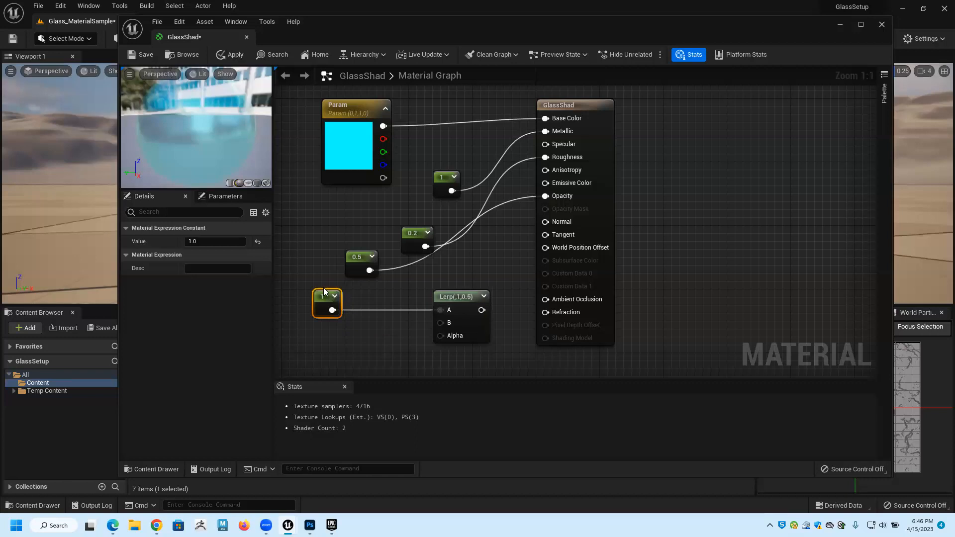
pyautogui.hotkey('ctrl', 'z')
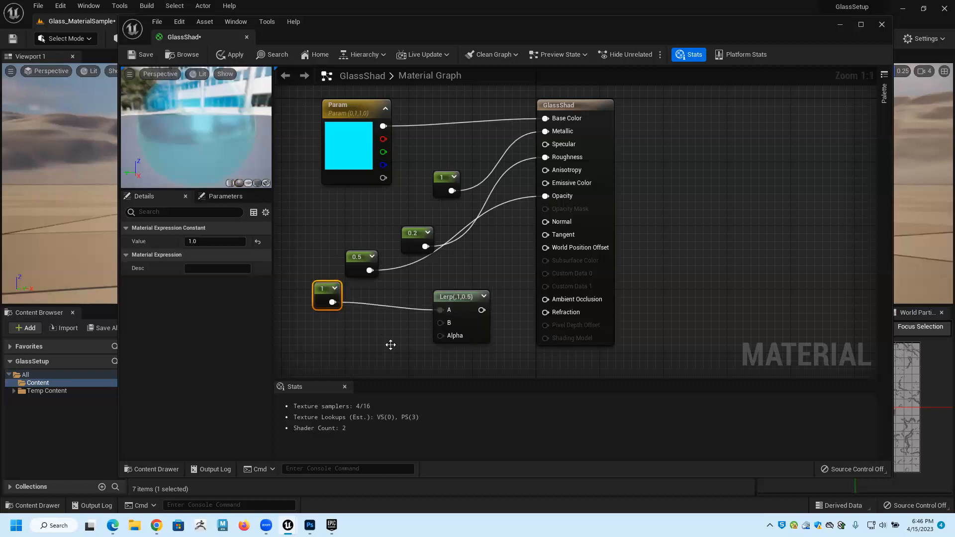
# Add another Constant node, connect it to the Lerp node's B input and set its value to 1.52.
pyautogui.click(355, 333)
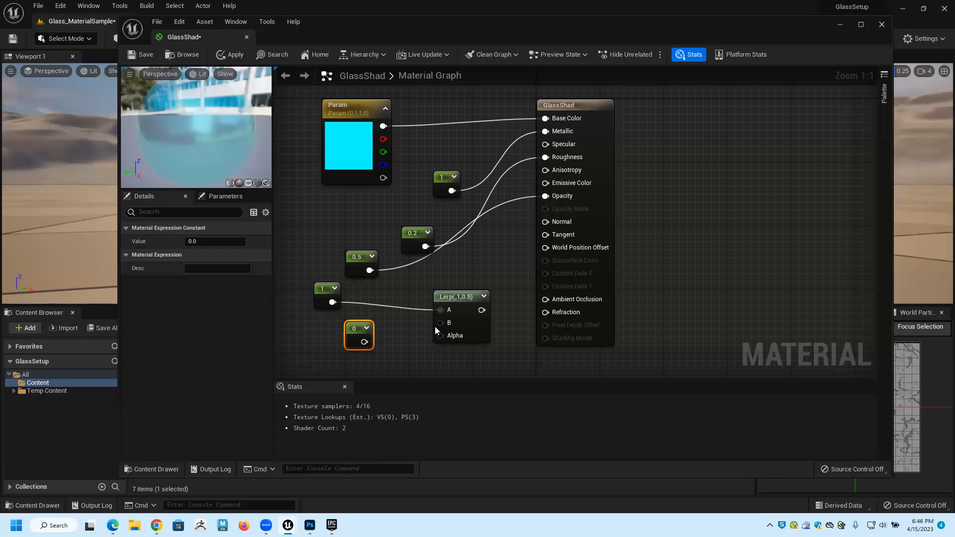
pyautogui.moveTo(442, 323); pyautogui.dragTo(351, 336)
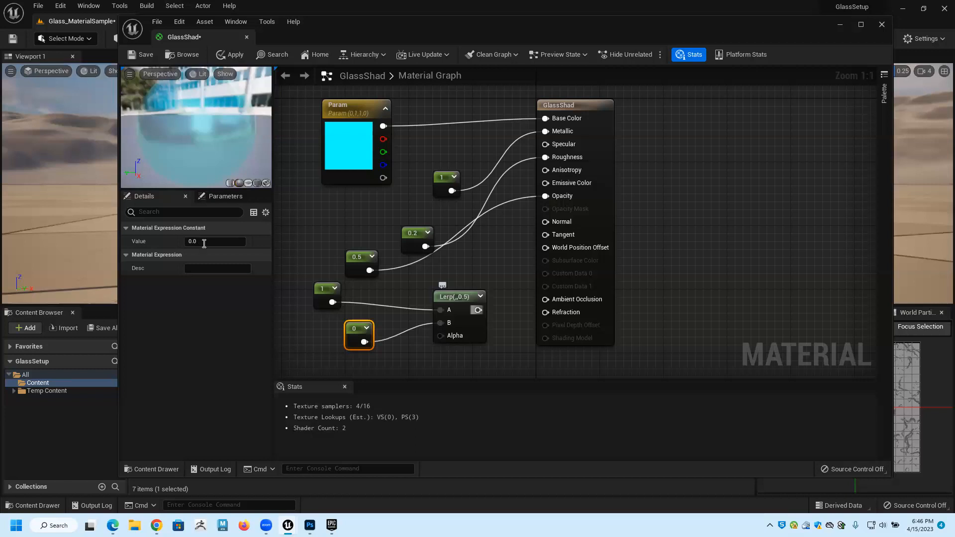
pyautogui.click(204, 242)
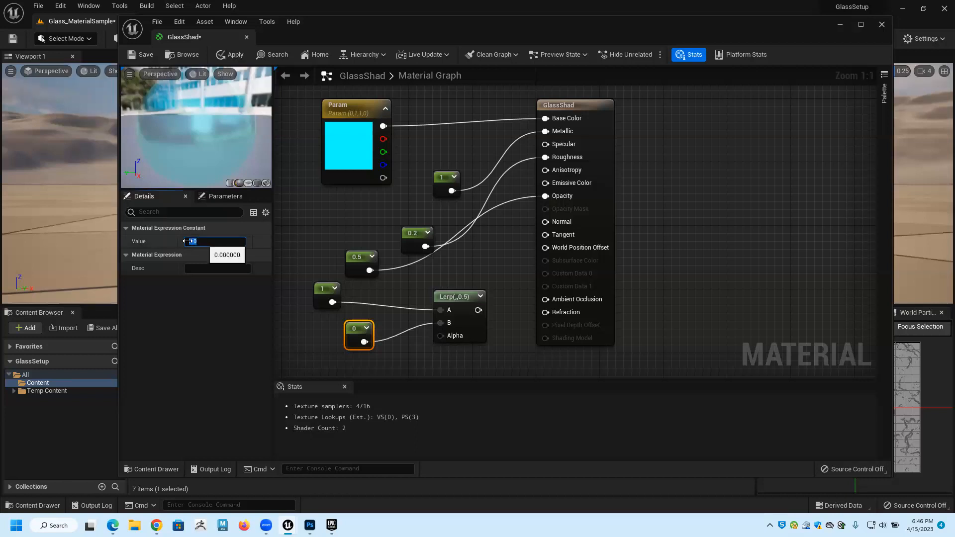
pyautogui.write('0.52')
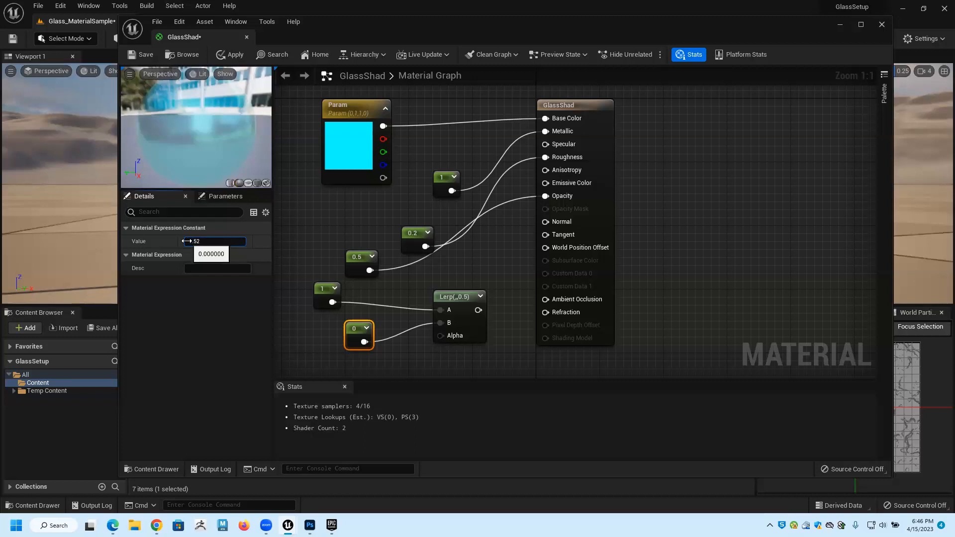
pyautogui.press('Return')
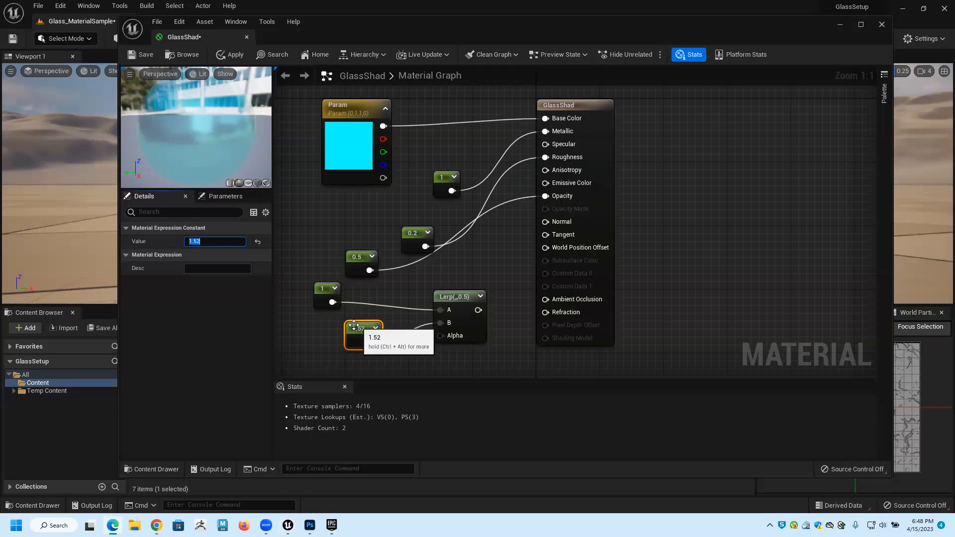
# Rearrange the 0.5 Constant and the two Constant nodes feeding the Lerp, leaving free space beside the Alpha input.
pyautogui.moveTo(343, 328); pyautogui.dragTo(300, 309)
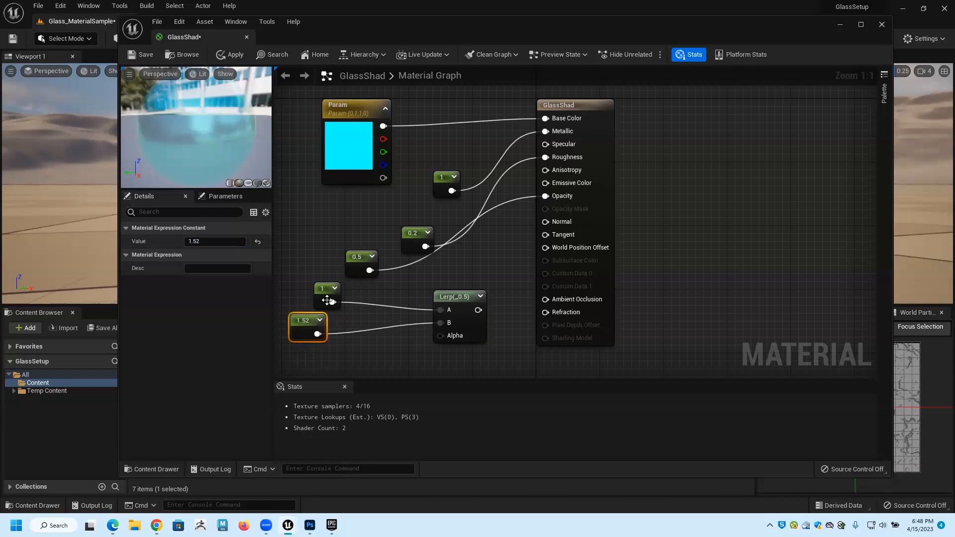
pyautogui.moveTo(357, 268); pyautogui.dragTo(364, 237)
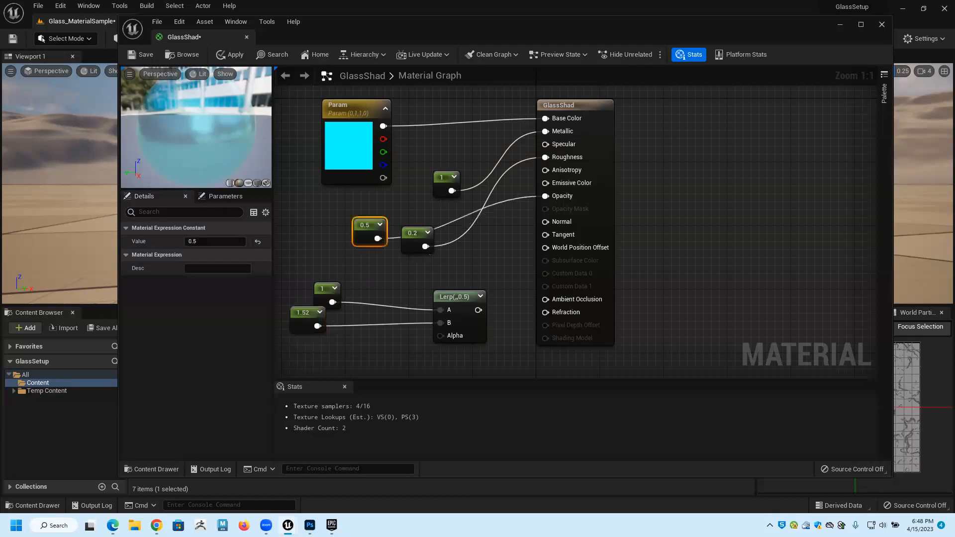
pyautogui.moveTo(392, 239); pyautogui.dragTo(504, 167, button='right')
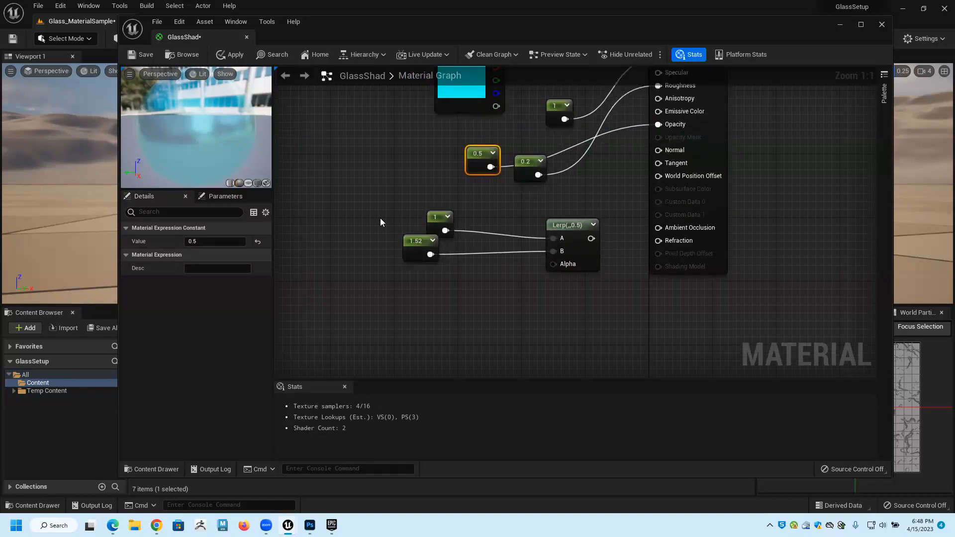
pyautogui.moveTo(434, 219); pyautogui.dragTo(426, 187)
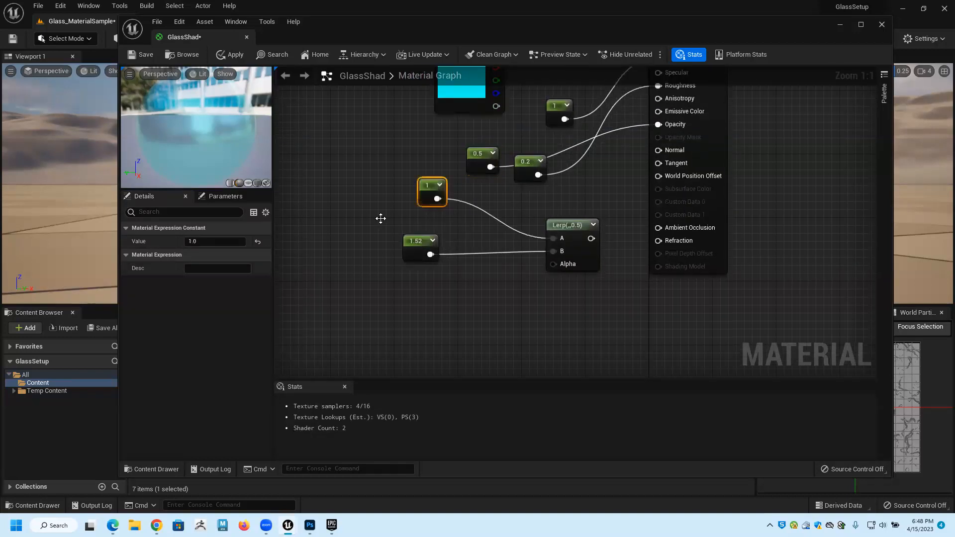
pyautogui.moveTo(415, 240); pyautogui.dragTo(384, 217)
pyautogui.click(415, 288)
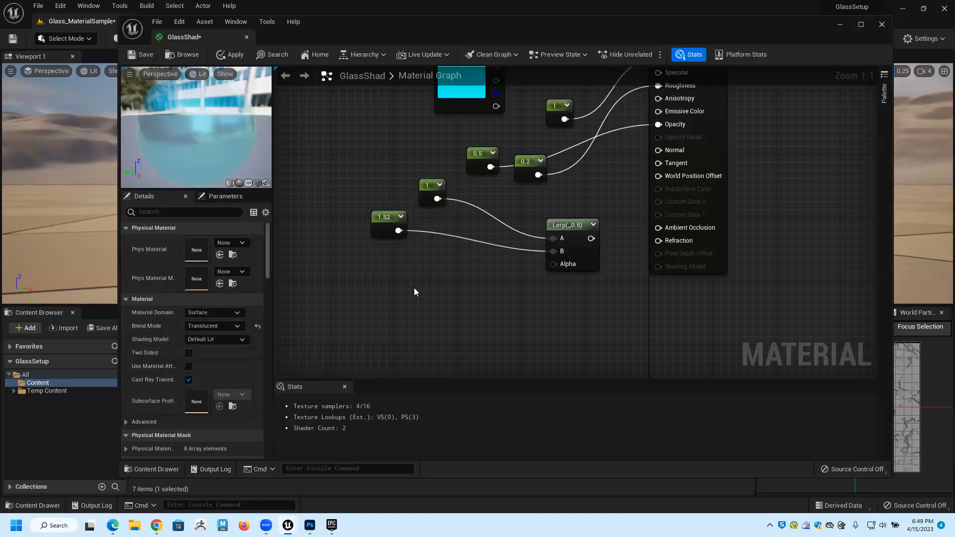
# Add a Fresnel node below the 1.52 Constant and connect its output to the Lerp node's Alpha input.
pyautogui.rightClick(415, 291)
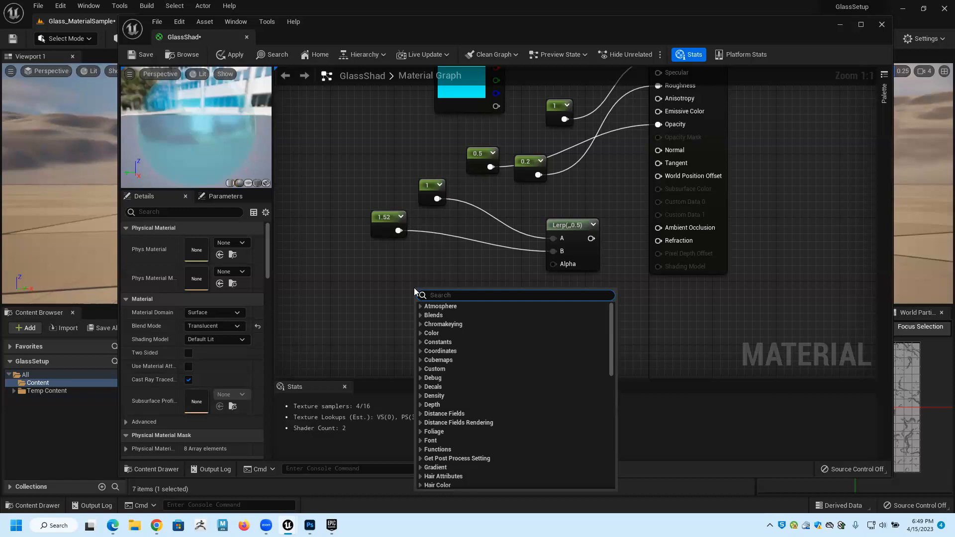
pyautogui.write('fres')
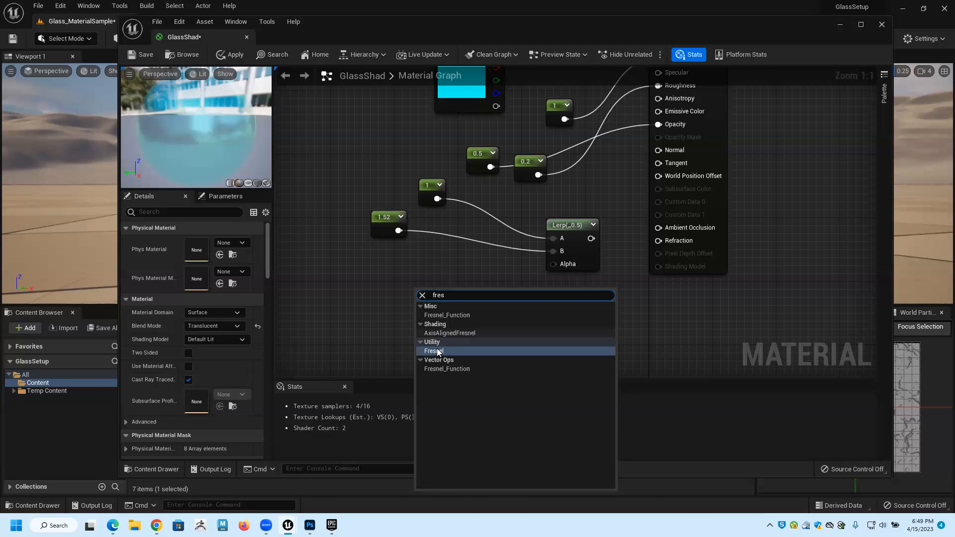
pyautogui.click(437, 351)
pyautogui.click(446, 293)
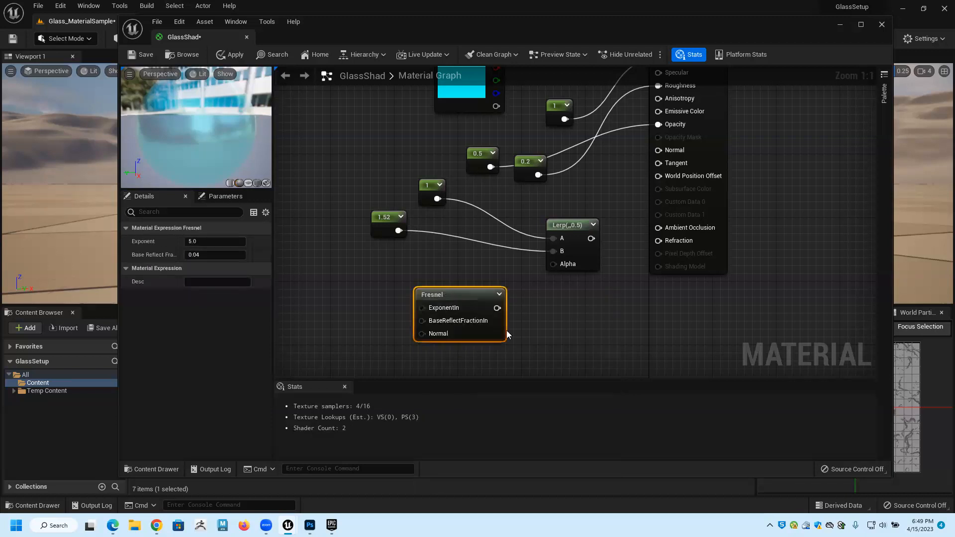
pyautogui.moveTo(446, 293); pyautogui.dragTo(364, 264)
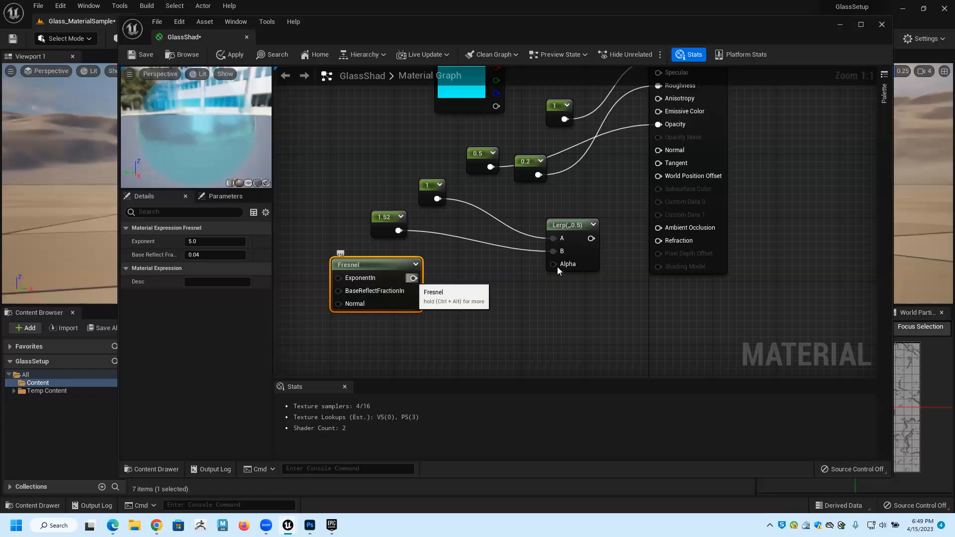
pyautogui.moveTo(413, 278); pyautogui.dragTo(553, 264)
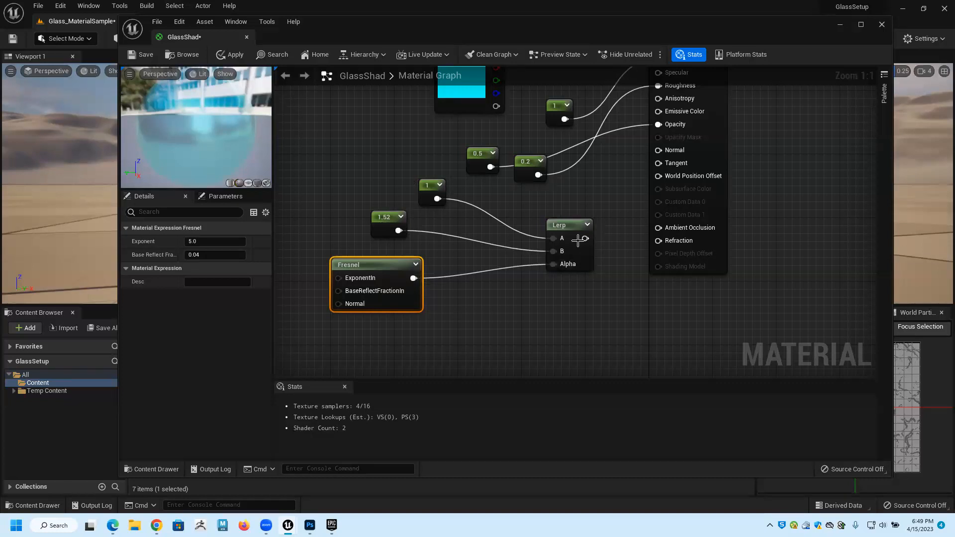
# Connect the Lerp node's output to the material's Refraction input and save the material.
pyautogui.moveTo(586, 239); pyautogui.dragTo(658, 241)
pyautogui.scroll(-1, 615, 169)
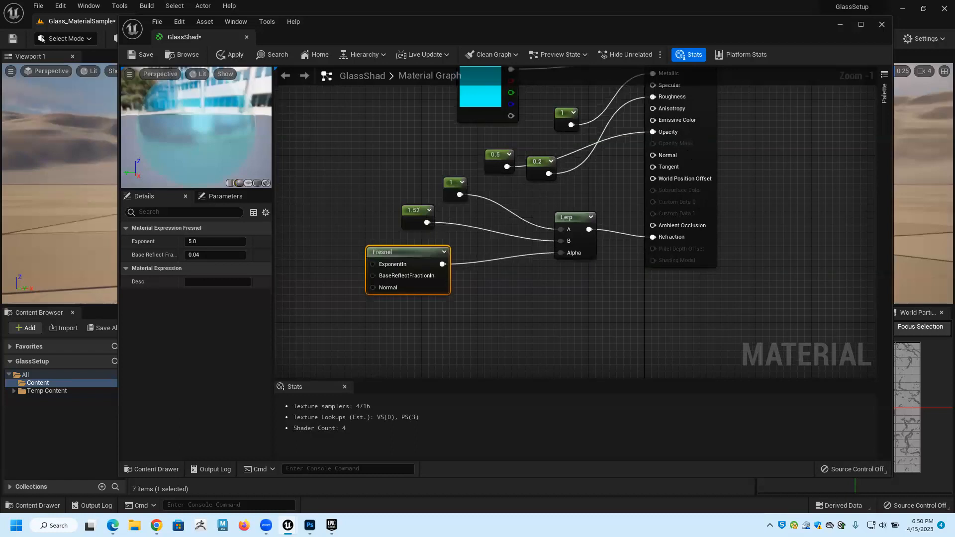
pyautogui.scroll(-2, 660, 204)
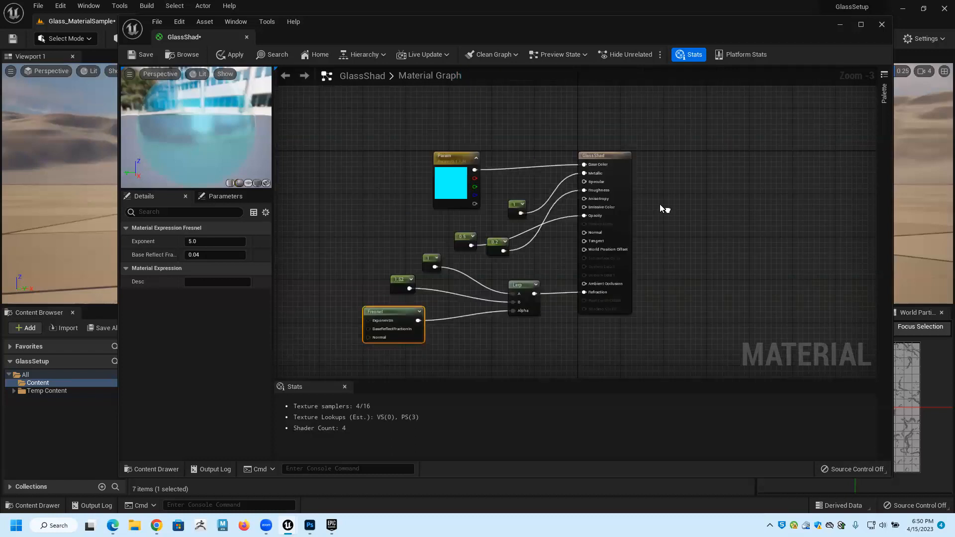
pyautogui.click(140, 55)
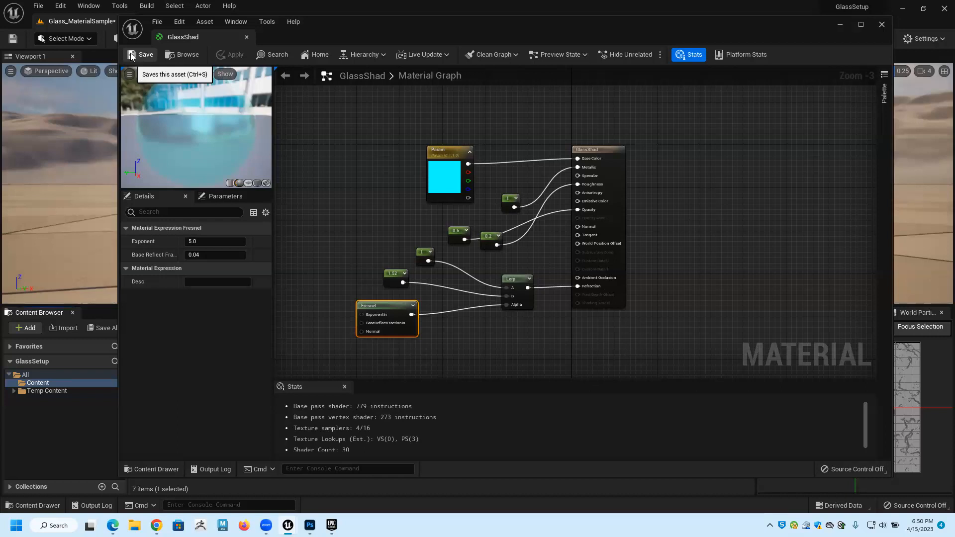
# Move the colour parameter node higher in the graph, away from the Constant node connected to Metallic.
pyautogui.rightClick(432, 145)
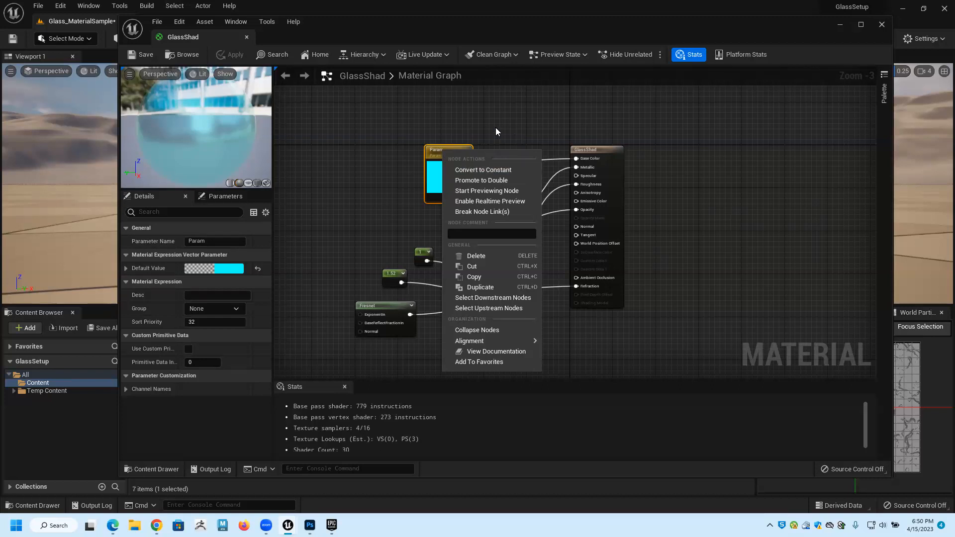
pyautogui.click(465, 153)
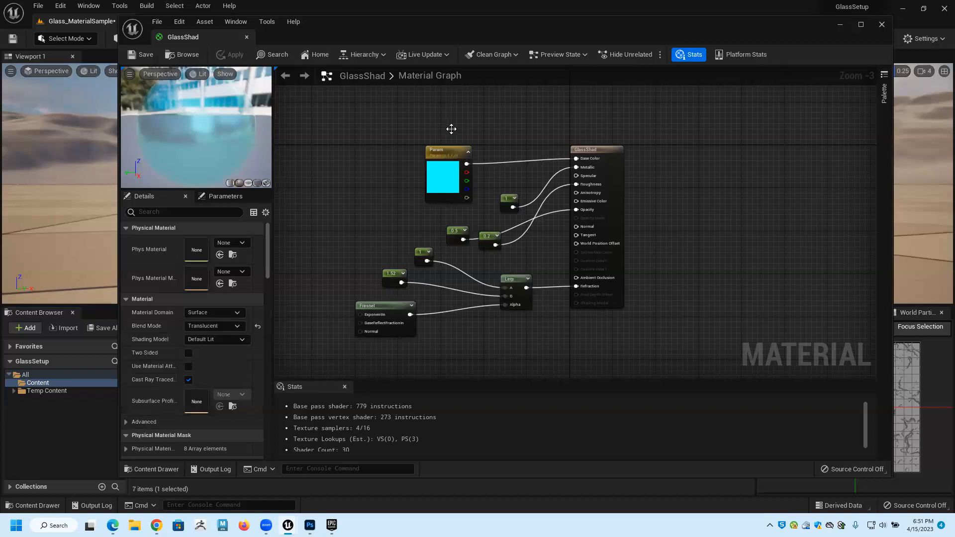
pyautogui.moveTo(451, 154); pyautogui.dragTo(452, 133)
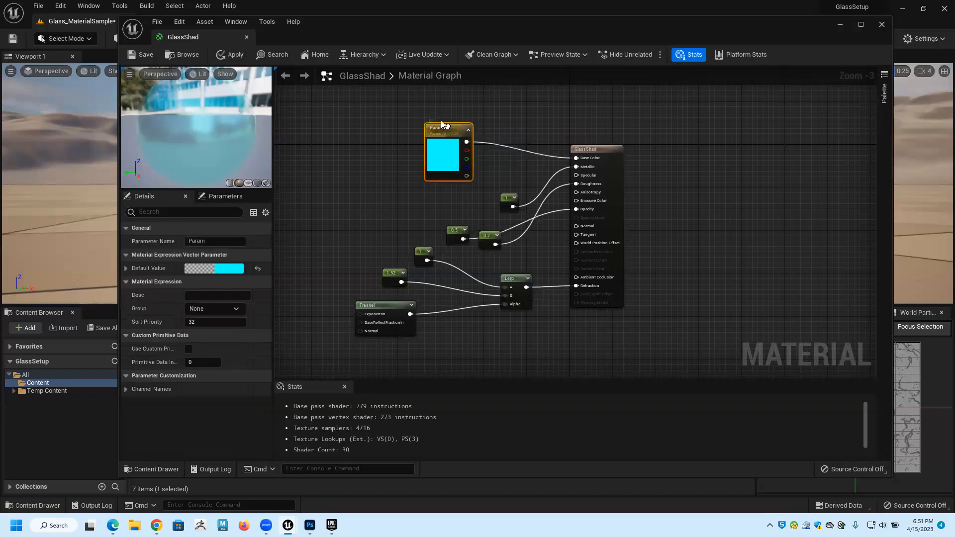
pyautogui.rightClick(441, 124)
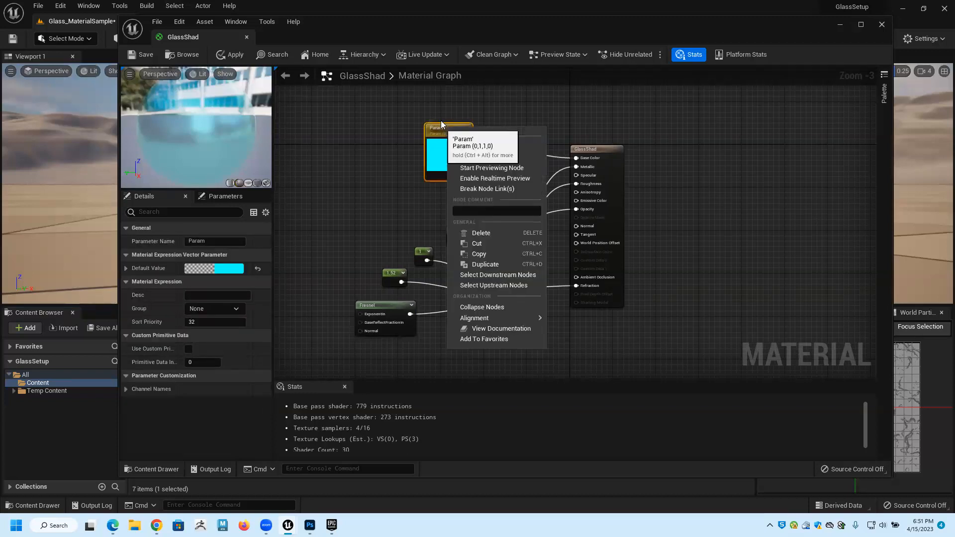
pyautogui.click(494, 188)
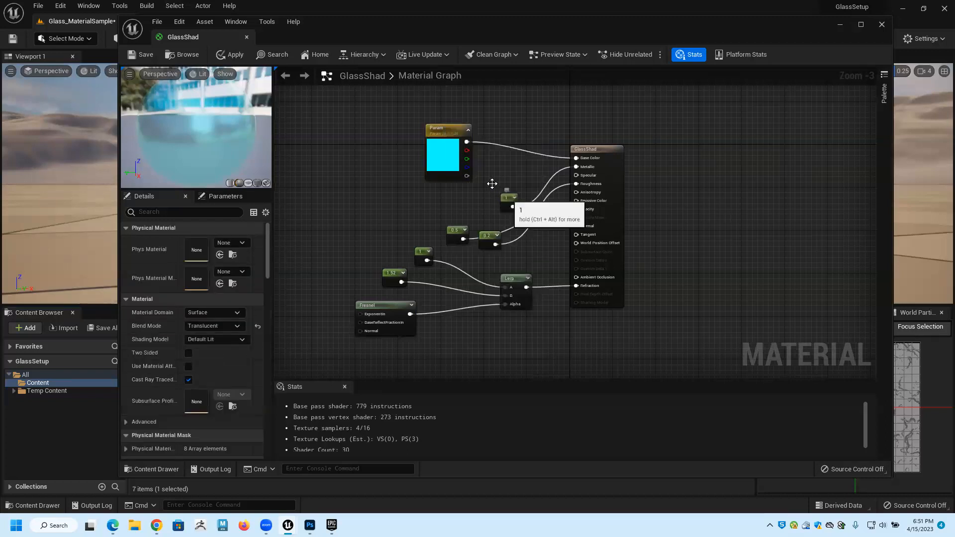
# Reposition the Constant node connected to Metallic and convert it to a parameter.
pyautogui.moveTo(508, 196); pyautogui.dragTo(493, 184)
pyautogui.rightClick(492, 184)
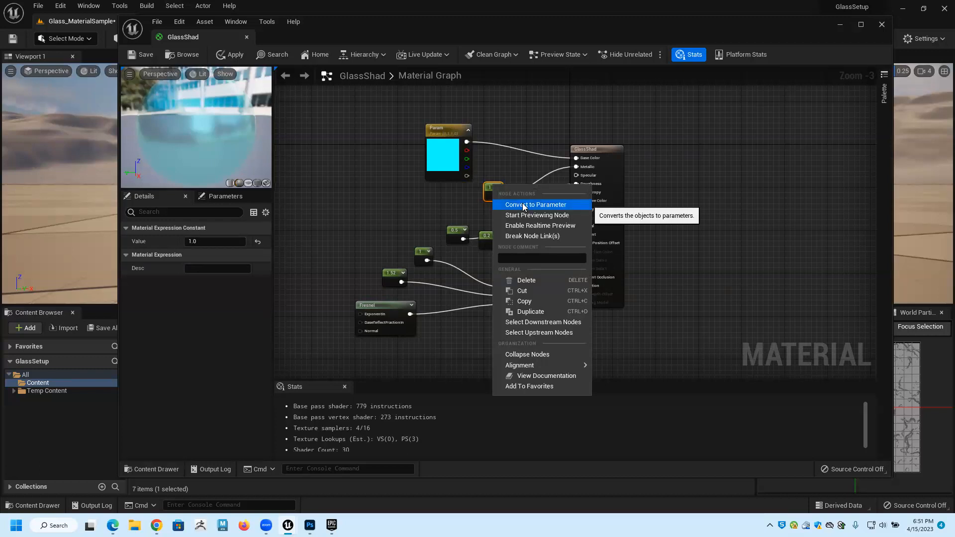
pyautogui.click(523, 205)
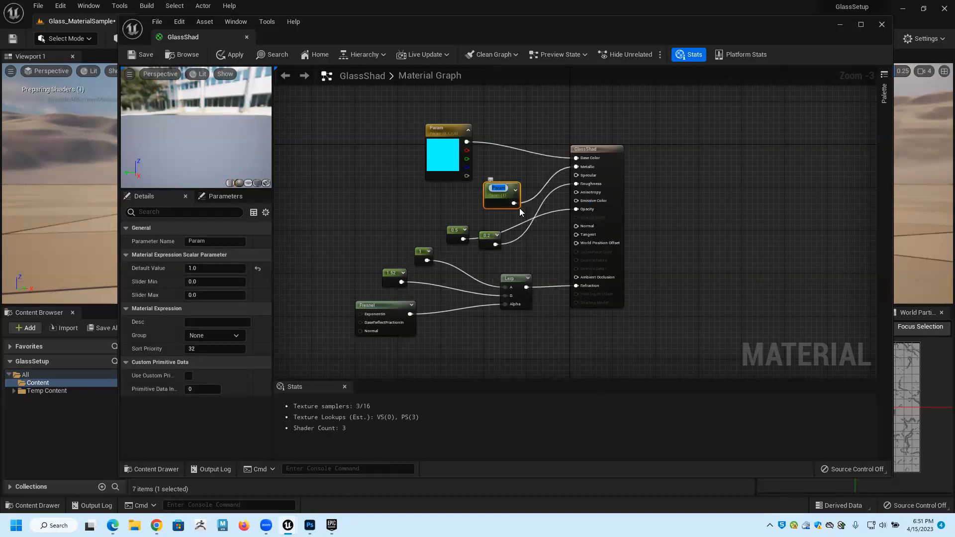
# Name the parameter connected to the Metallic input Metallness.
pyautogui.write('Metall')
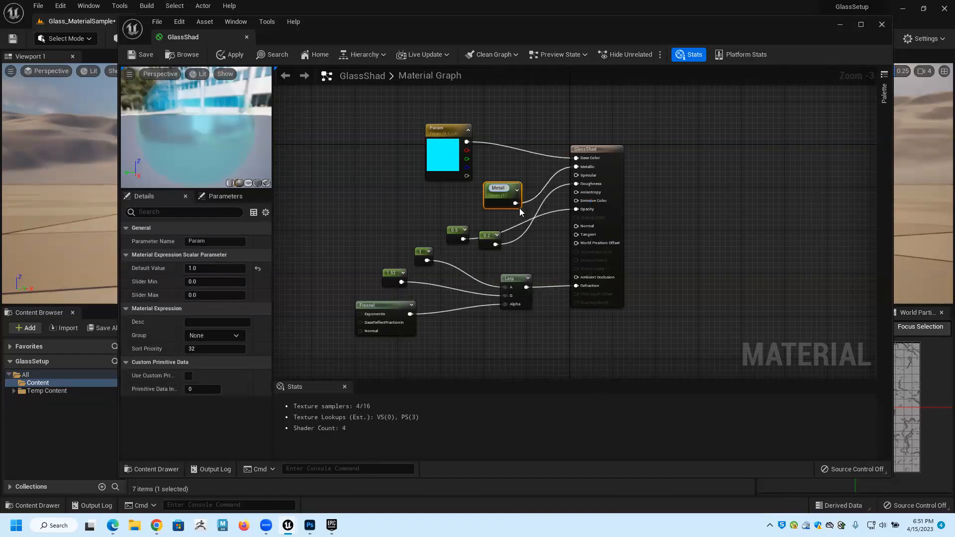
pyautogui.write('ic')
pyautogui.press('Return')
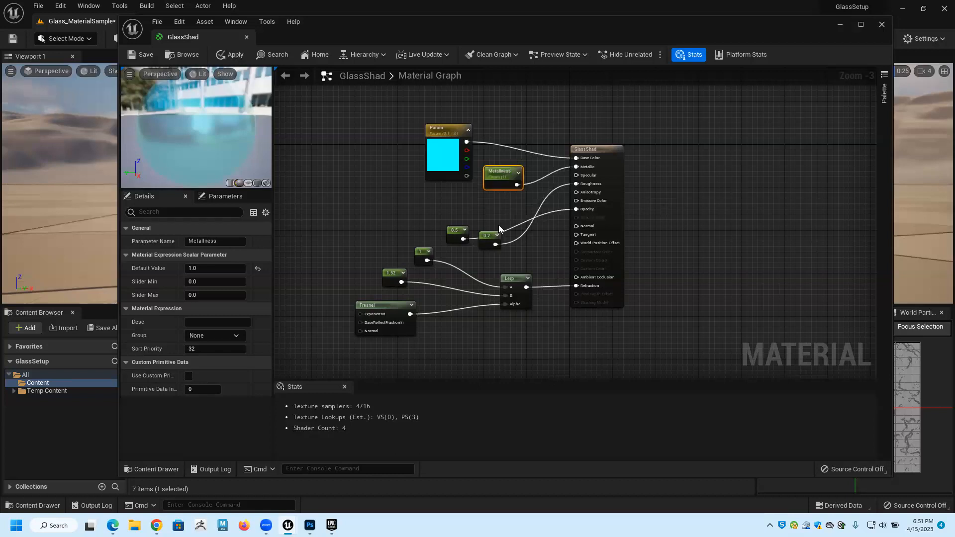
# Convert the 0.2 Constant node feeding Roughness to a parameter named Roughness.
pyautogui.scroll(1, 499, 228)
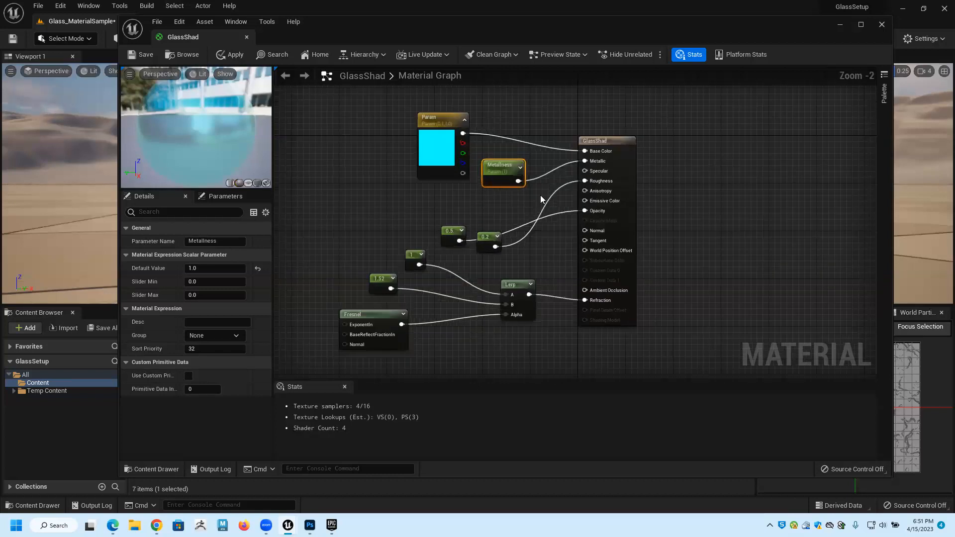
pyautogui.scroll(1, 484, 237)
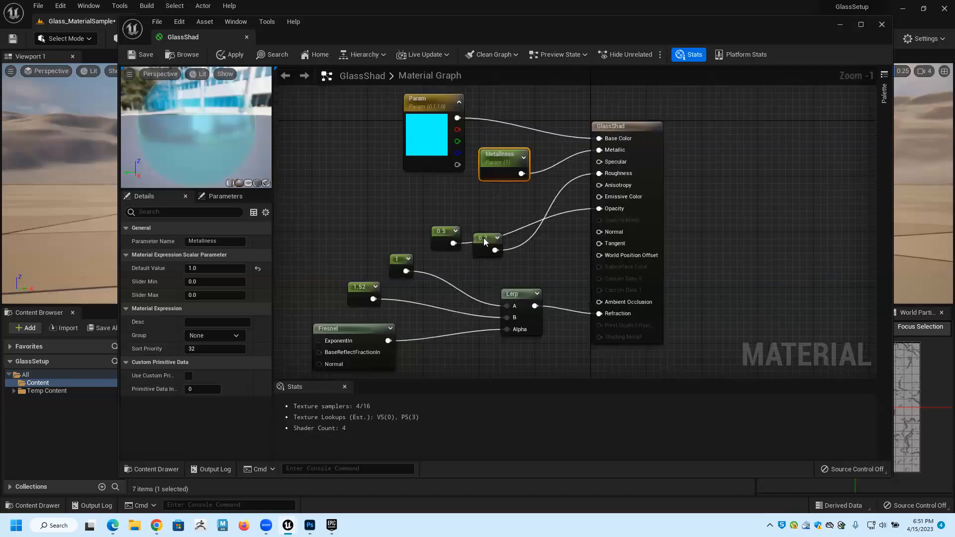
pyautogui.click(483, 237)
pyautogui.rightClick(509, 256)
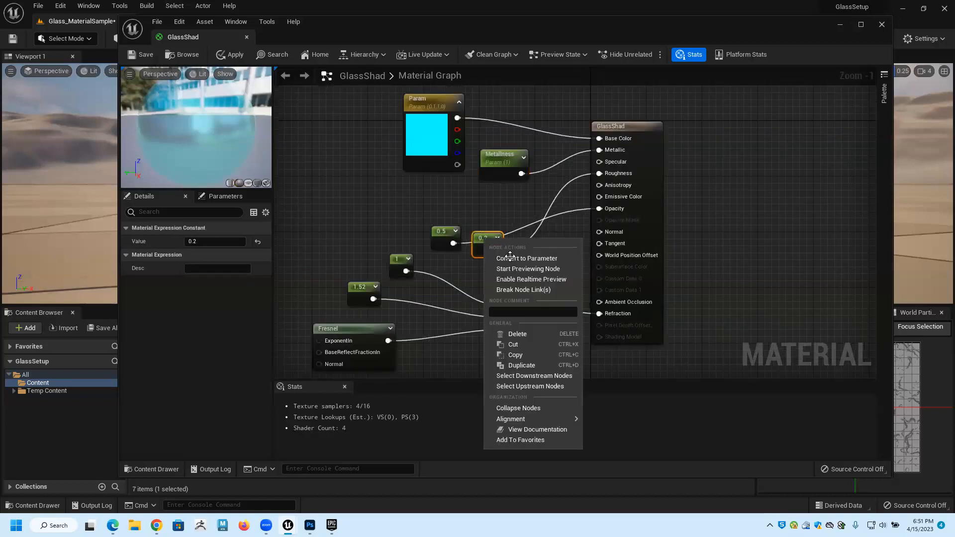
pyautogui.click(510, 258)
pyautogui.write('Roug')
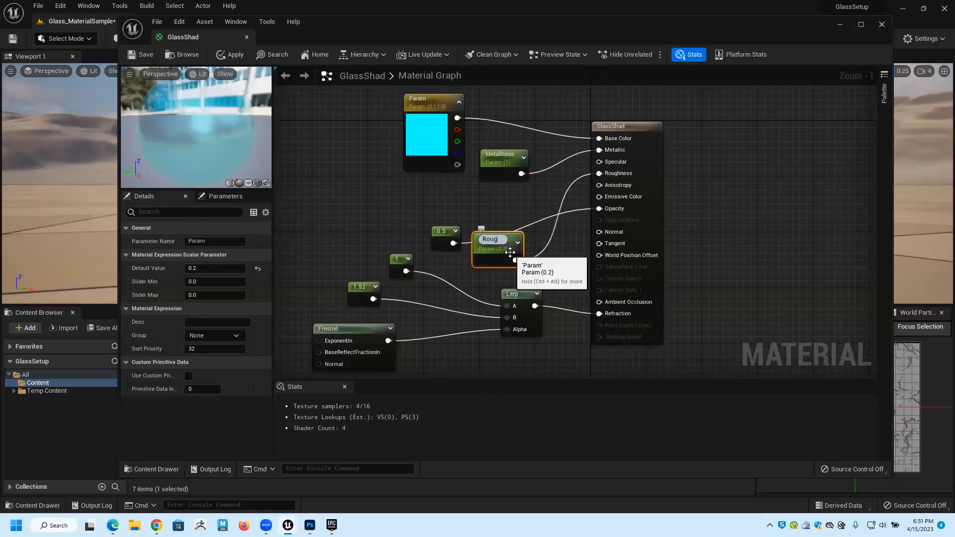
pyautogui.write('hness')
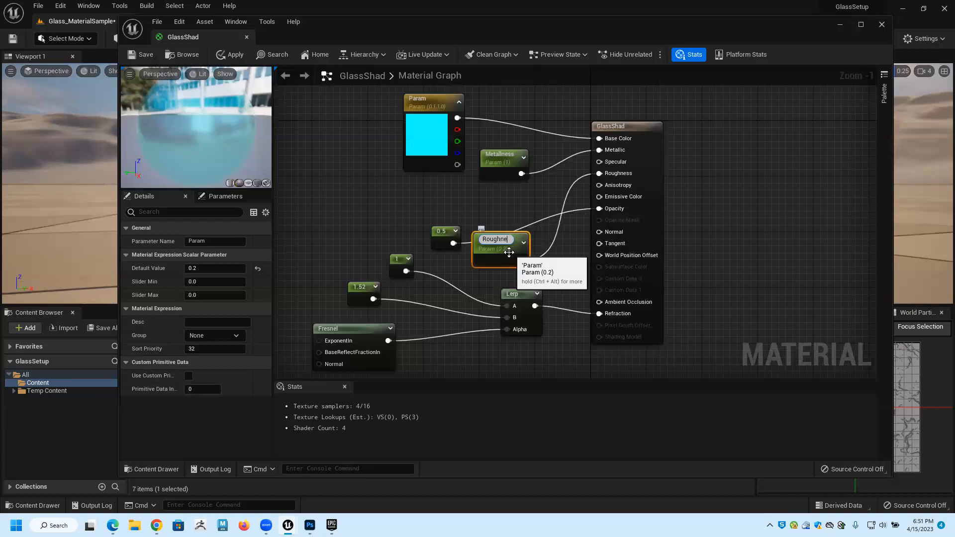
pyautogui.press('Return')
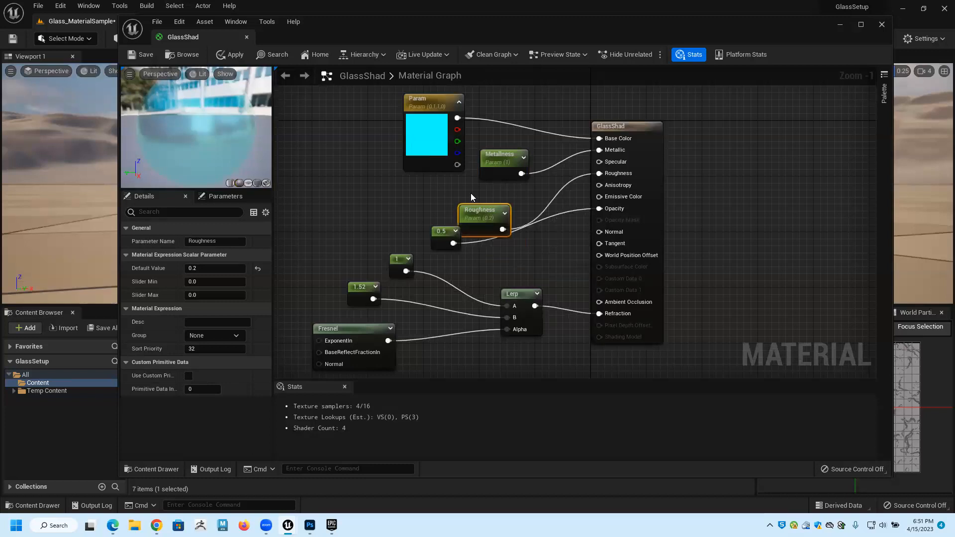
# Convert the 0.5 Constant node feeding Opacity to a parameter named Opacity.
pyautogui.rightClick(443, 239)
pyautogui.click(482, 252)
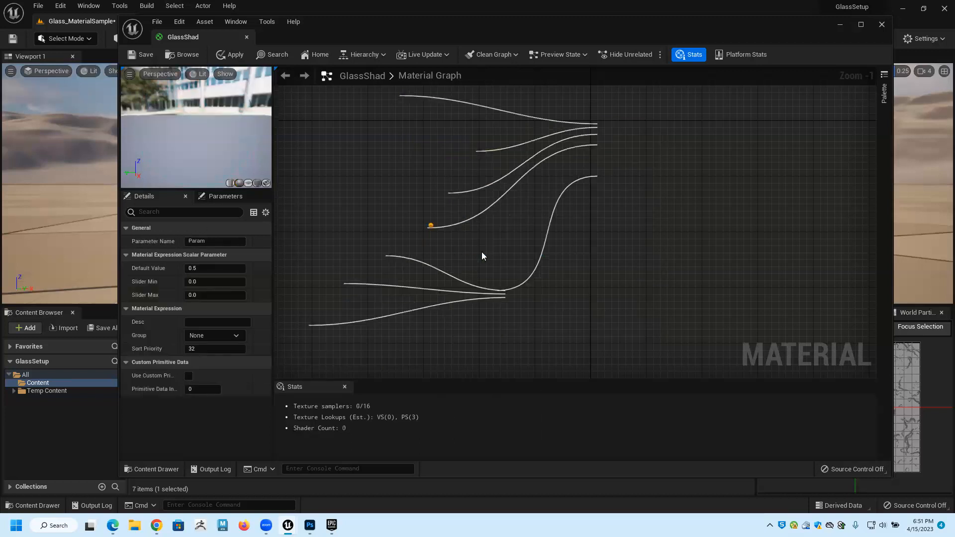
pyautogui.write('Op')
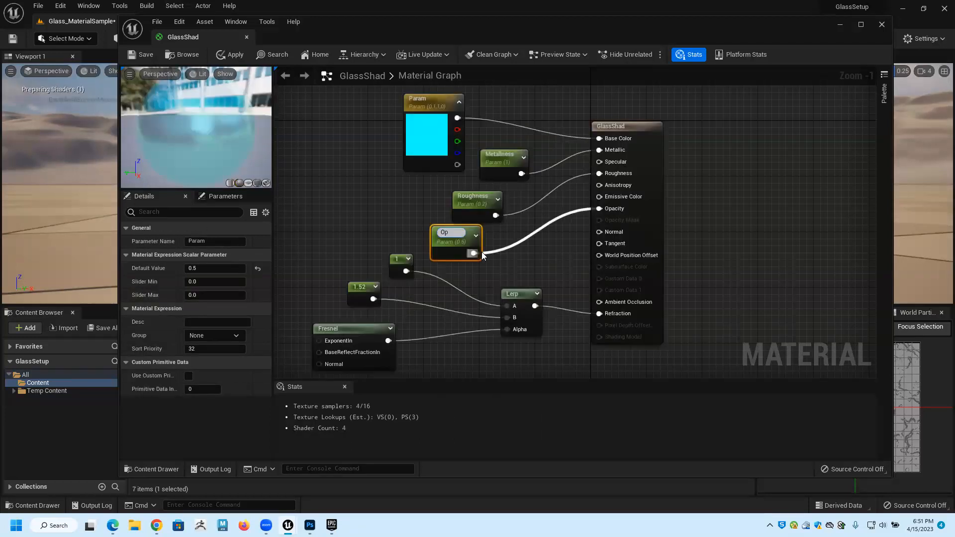
pyautogui.write('acity')
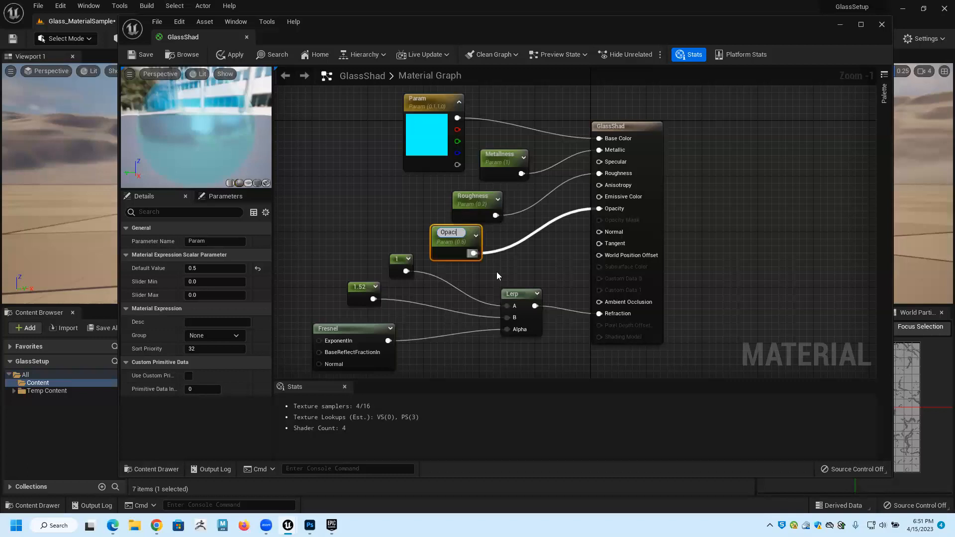
pyautogui.press('Return')
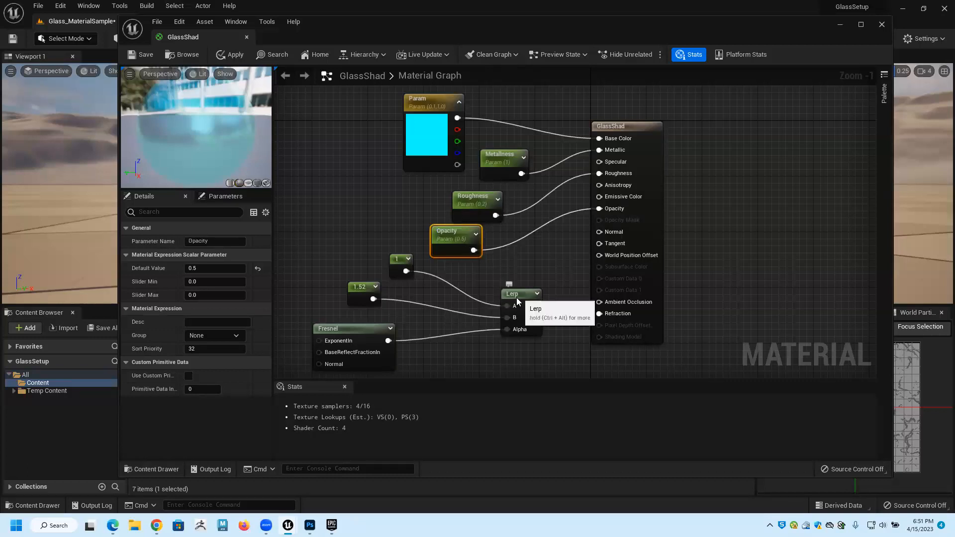
# Convert the 1.52 Constant node feeding the Lerp's B input to a parameter named IOR and save the material.
pyautogui.click(361, 287)
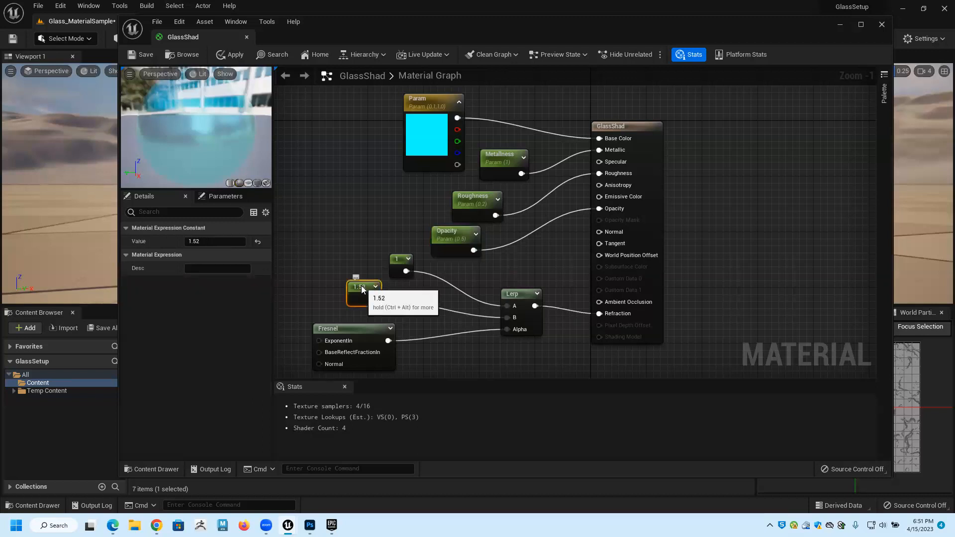
pyautogui.rightClick(362, 287)
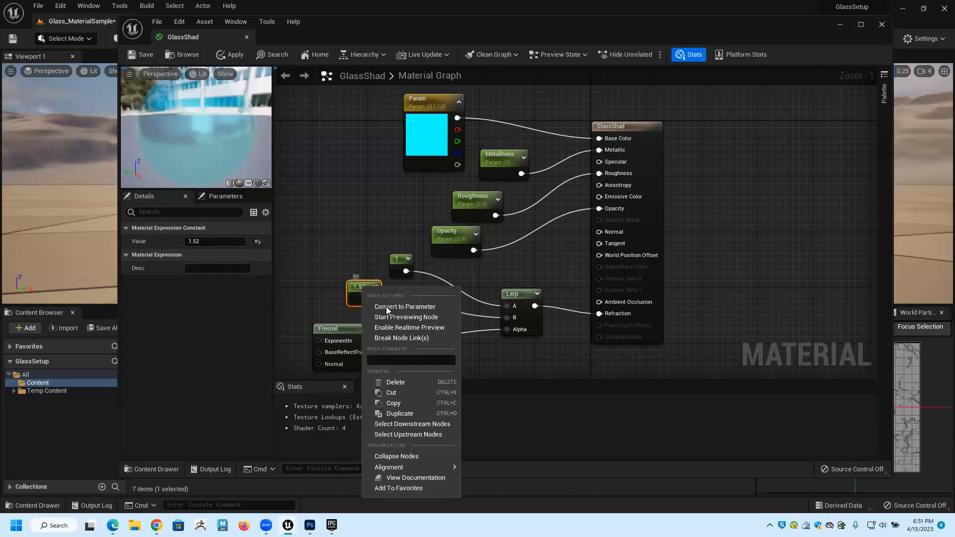
pyautogui.click(387, 307)
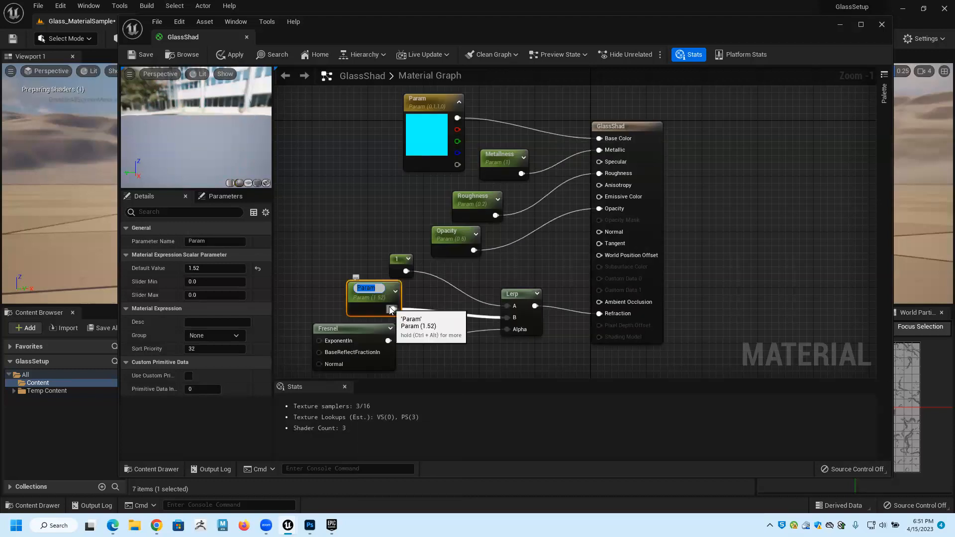
pyautogui.write('IOR')
pyautogui.press('Return')
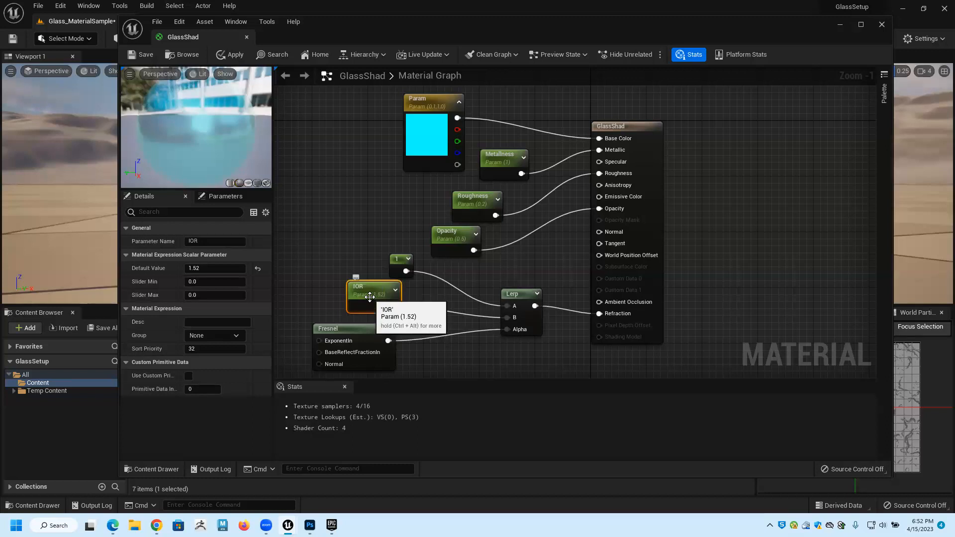
pyautogui.click(142, 56)
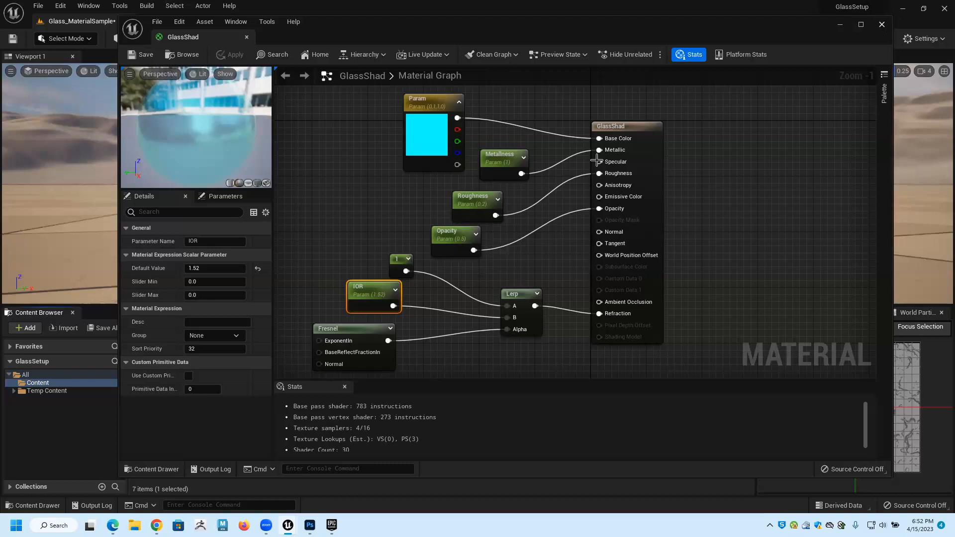
# Close the material editor and examine the wall window's glass in the viewport from several angles and distances.
pyautogui.click(882, 25)
pyautogui.keyDown('alt'); pyautogui.moveTo(447, 174); pyautogui.dragTo(502, 194); pyautogui.keyUp('alt')
pyautogui.keyDown('alt'); pyautogui.moveTo(502, 194); pyautogui.dragTo(537, 196, button='right'); pyautogui.keyUp('alt')
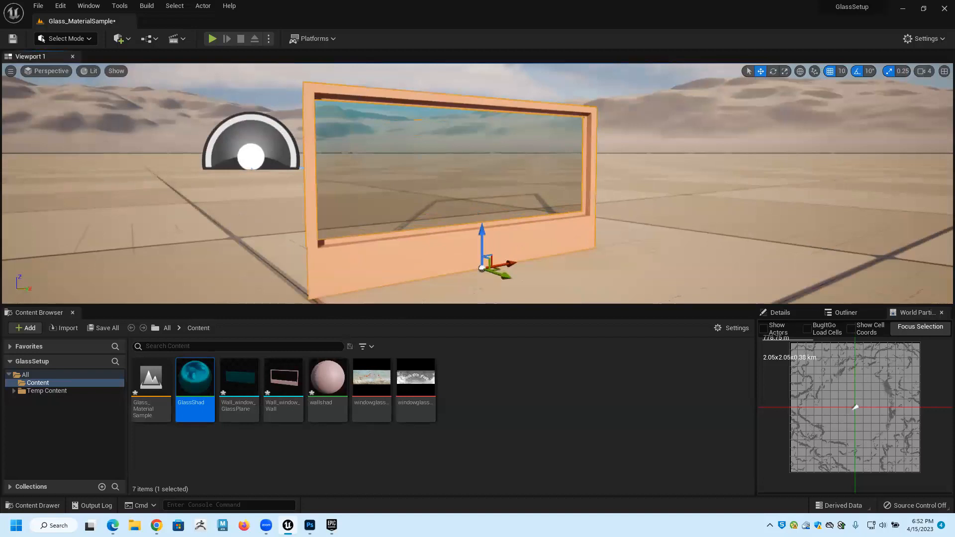
pyautogui.keyDown('alt'); pyautogui.moveTo(611, 185); pyautogui.dragTo(608, 154); pyautogui.keyUp('alt')
pyautogui.keyDown('alt'); pyautogui.moveTo(608, 154); pyautogui.dragTo(662, 156, button='right'); pyautogui.keyUp('alt')
pyautogui.keyDown('alt'); pyautogui.moveTo(661, 157); pyautogui.dragTo(562, 90); pyautogui.keyUp('alt')
pyautogui.keyDown('alt'); pyautogui.moveTo(477, 149); pyautogui.dragTo(477, 170, button='middle'); pyautogui.keyUp('alt')
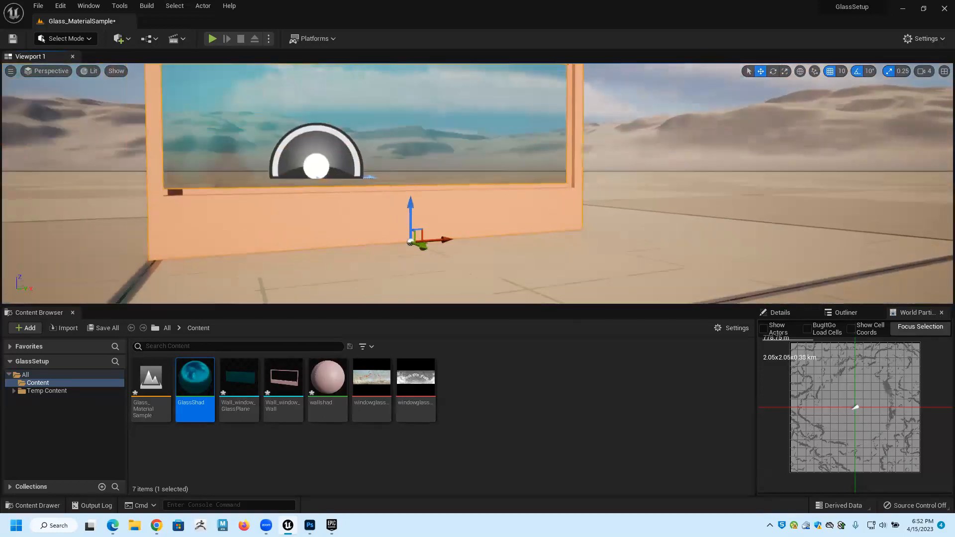
pyautogui.keyDown('alt'); pyautogui.moveTo(604, 104); pyautogui.dragTo(640, 188, button='middle'); pyautogui.keyUp('alt')
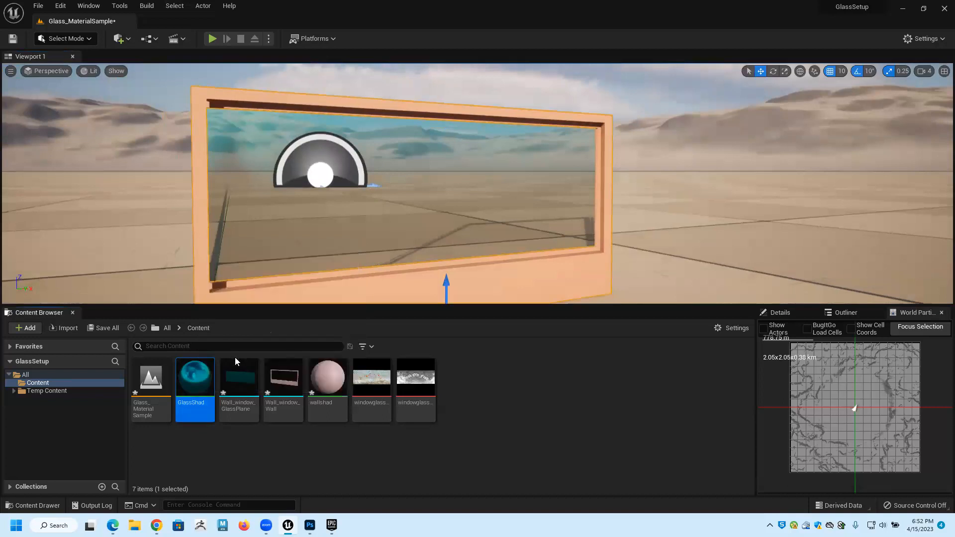
# Create a material instance from the GlassShad material and name it GlassShader.
pyautogui.rightClick(193, 373)
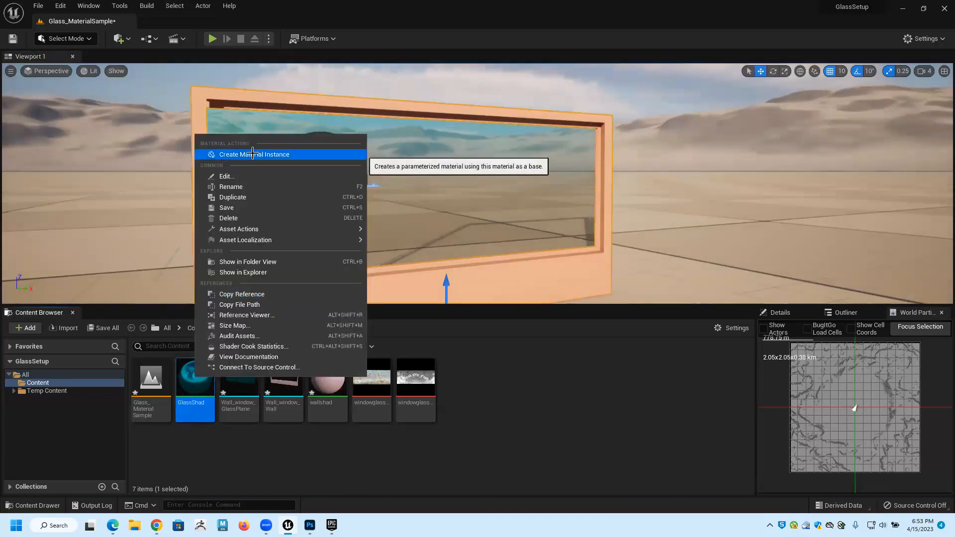
pyautogui.click(253, 154)
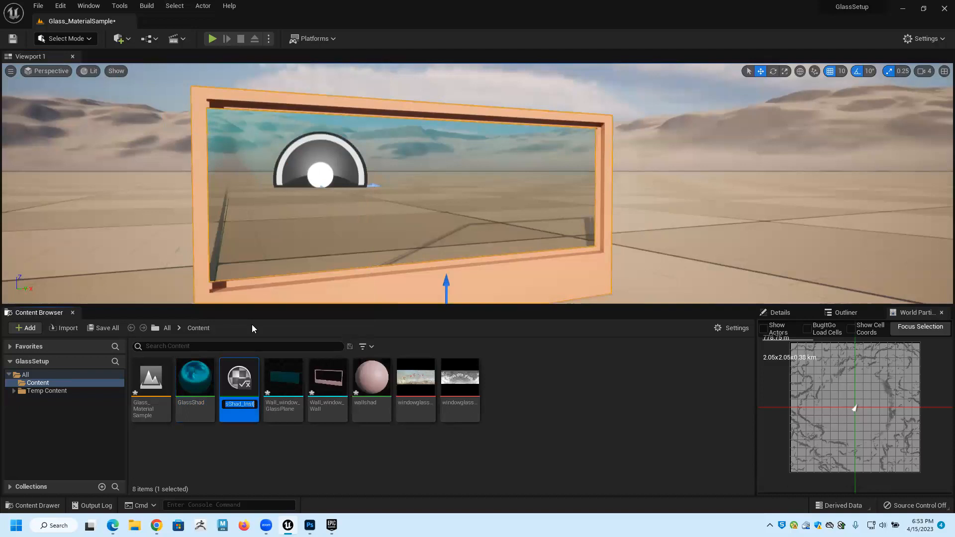
pyautogui.write('GlassShader')
pyautogui.press('Return')
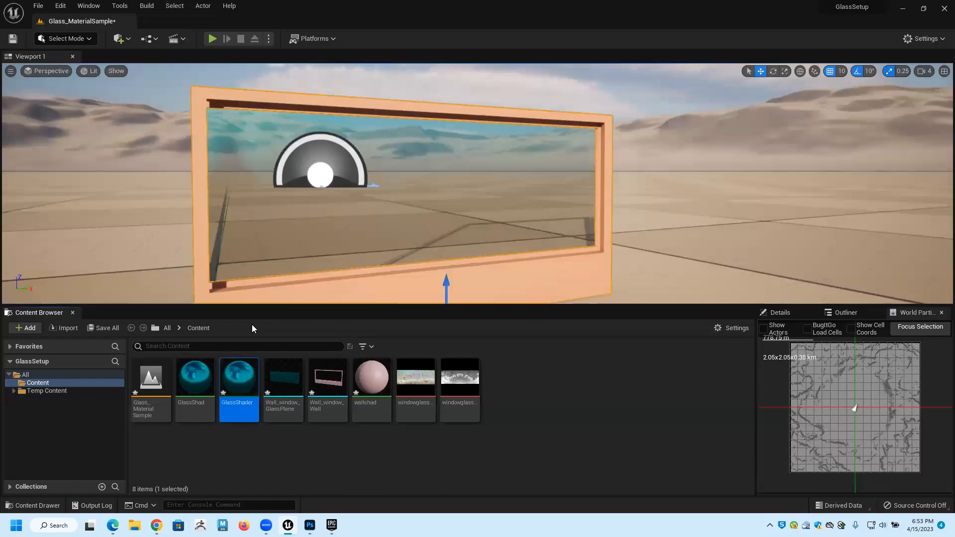
pyautogui.rightClick(237, 404)
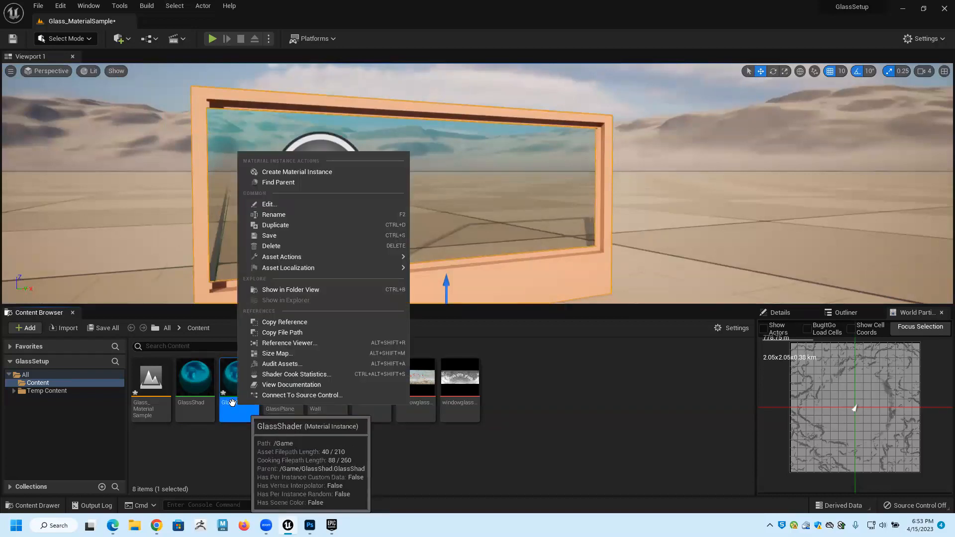
pyautogui.click(232, 402)
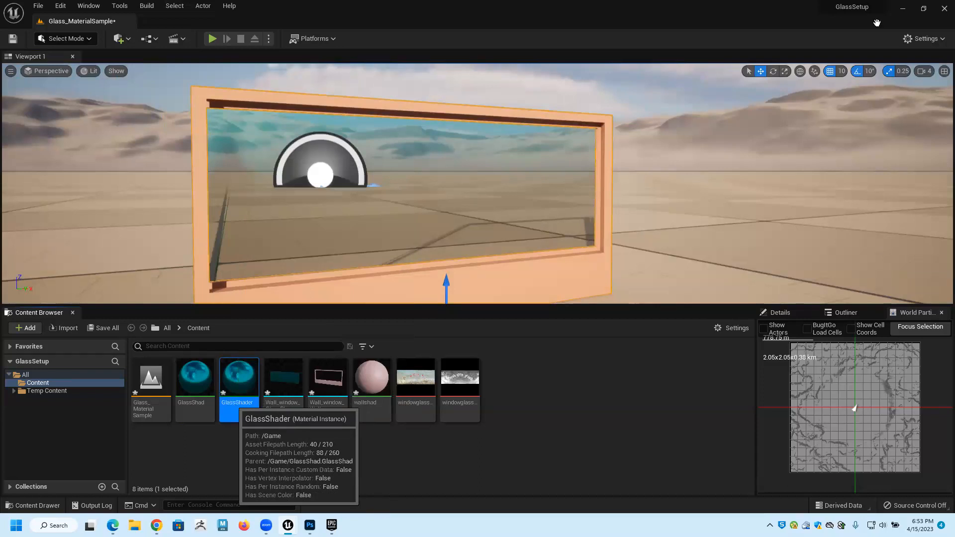
pyautogui.rightClick(242, 407)
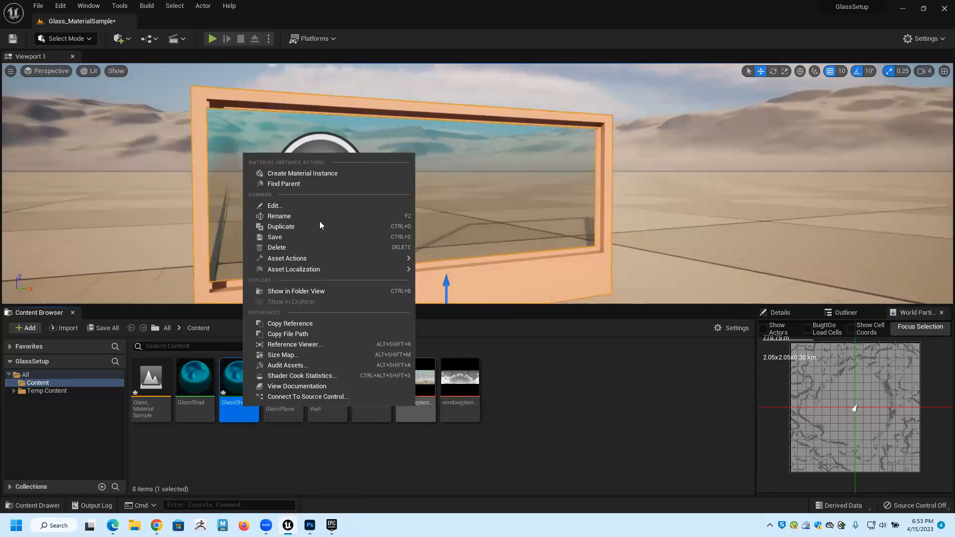
pyautogui.click(253, 410)
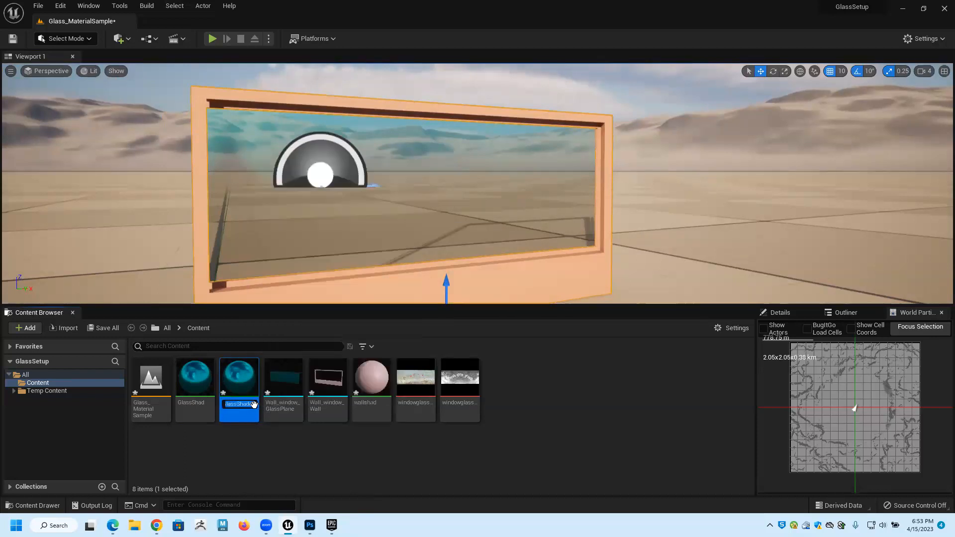
pyautogui.press('Return')
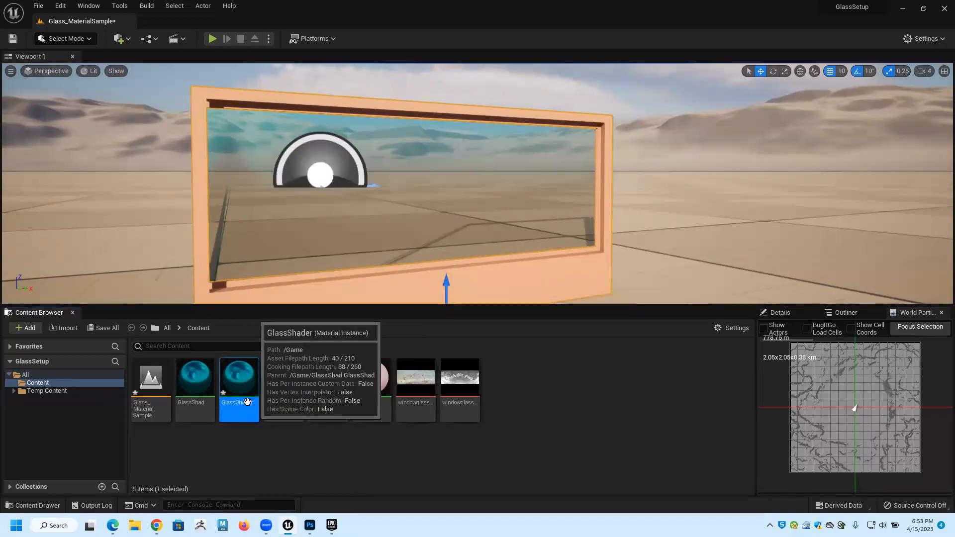
# Rename the GlassShader material instance to GlassShade_InsytanceMaterialr.
pyautogui.click(251, 405)
pyautogui.click(252, 404)
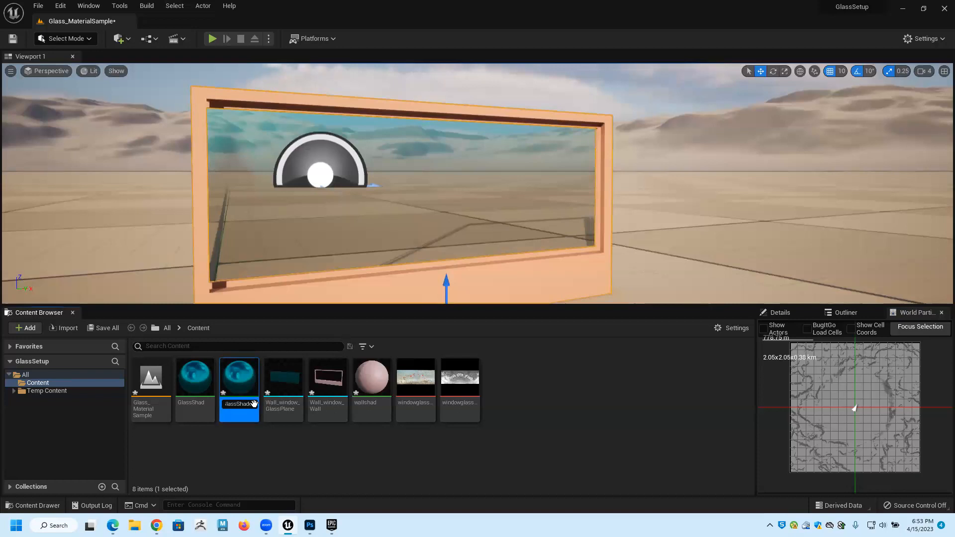
pyautogui.write('_Insyt')
pyautogui.write('ance')
pyautogui.write('M')
pyautogui.write('aterialr')
pyautogui.press('Return')
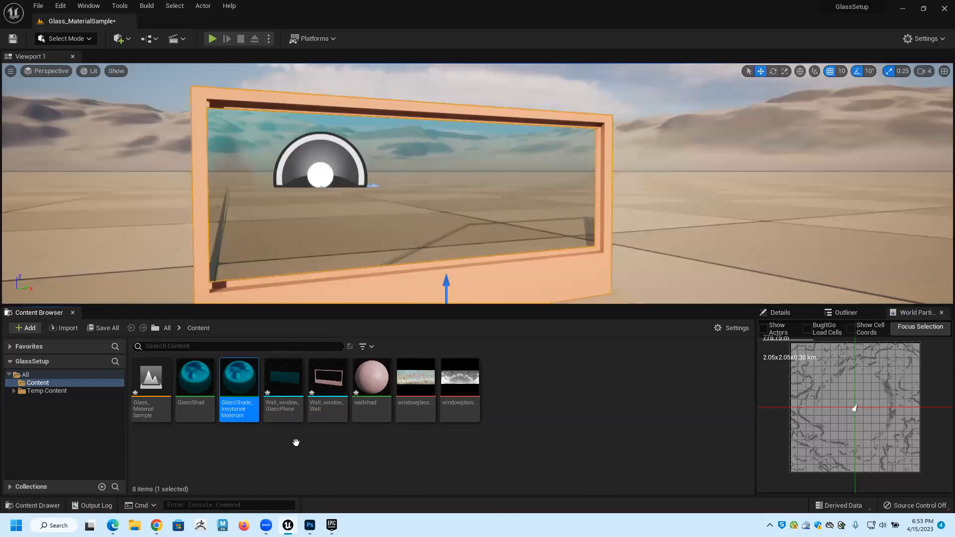
# Correct the misspelled word in the material instance's name so that it reads GlassShade_InstanceMaterialr.
pyautogui.rightClick(231, 412)
pyautogui.click(271, 216)
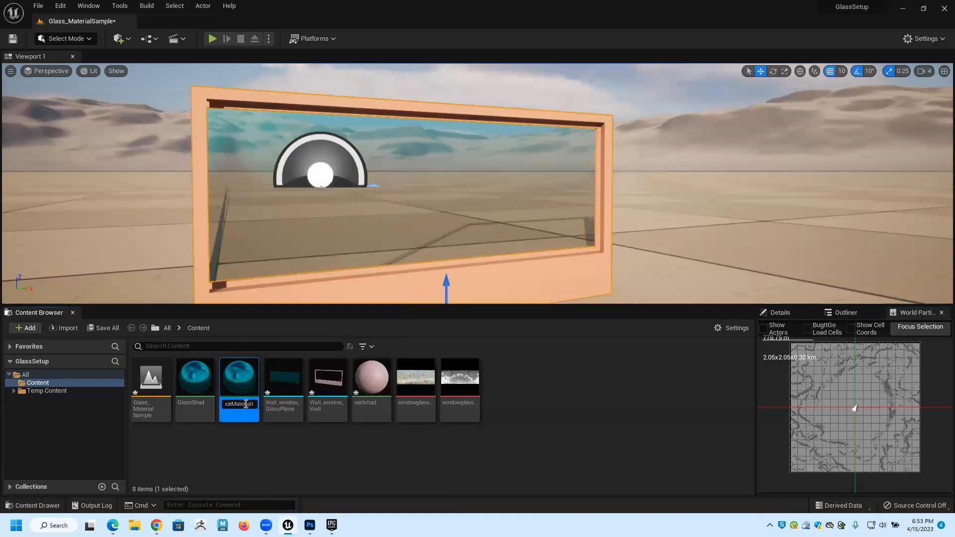
pyautogui.press('Left')
pyautogui.press('Left')
pyautogui.press('Left')
pyautogui.press('Left')
pyautogui.press('BackSpace')
pyautogui.press('Left')
pyautogui.press('Left')
pyautogui.press('Left')
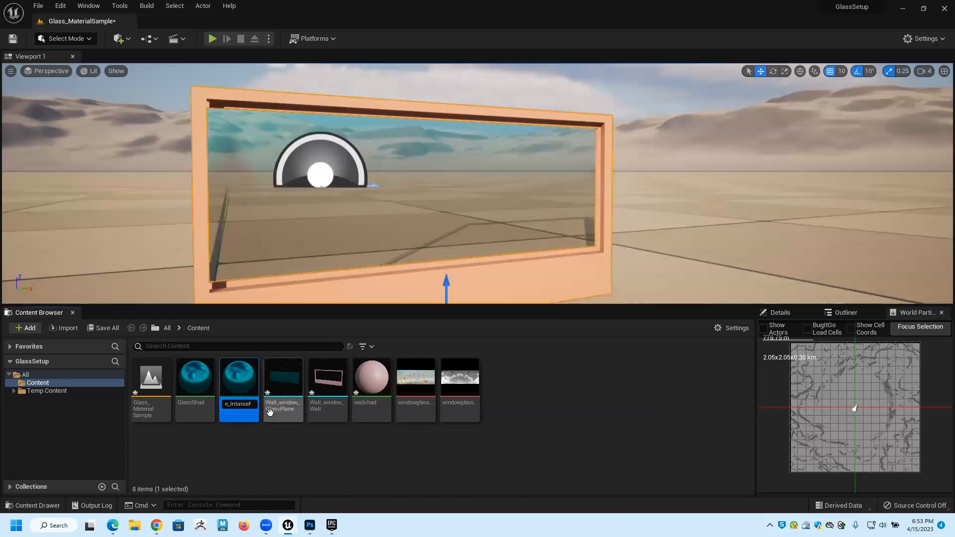
pyautogui.press('Return')
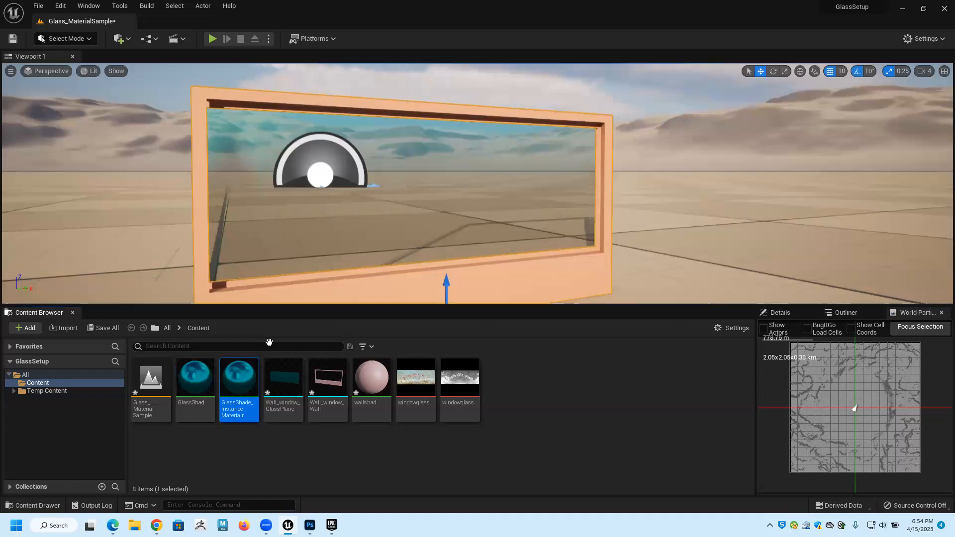
# Apply the GlassShade_InstanceMaterialr instance to the window's glass pane in the viewport and clear the asset selection.
pyautogui.moveTo(259, 343); pyautogui.dragTo(331, 221)
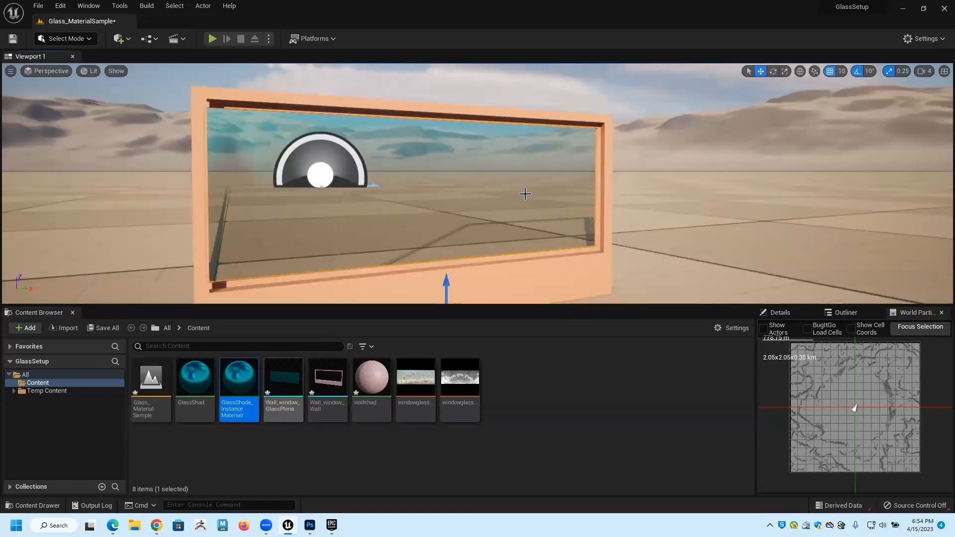
pyautogui.click(595, 404)
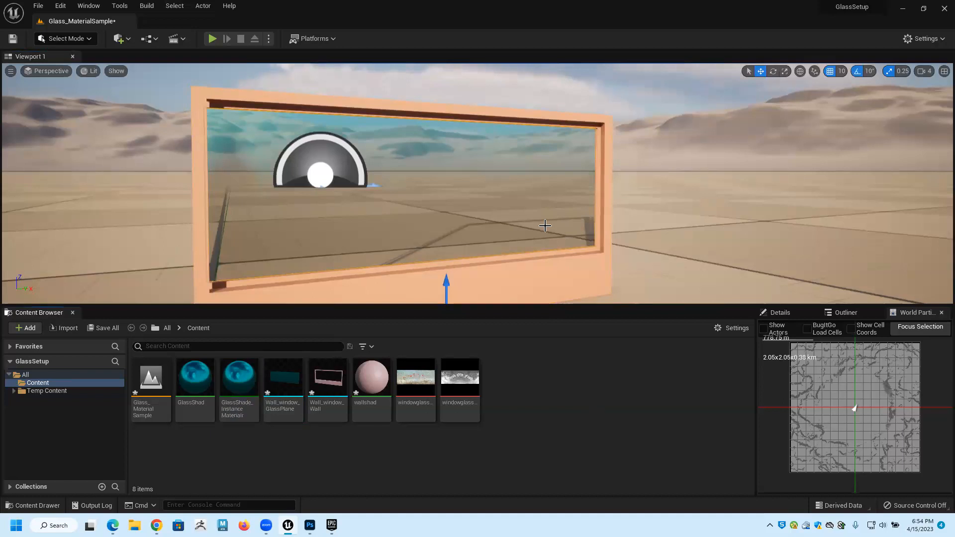
# Assign GlassShade_InstanceMaterialr to the material slot of the Wall_window_GlassPlane mesh and close the mesh editor.
pyautogui.click(545, 226)
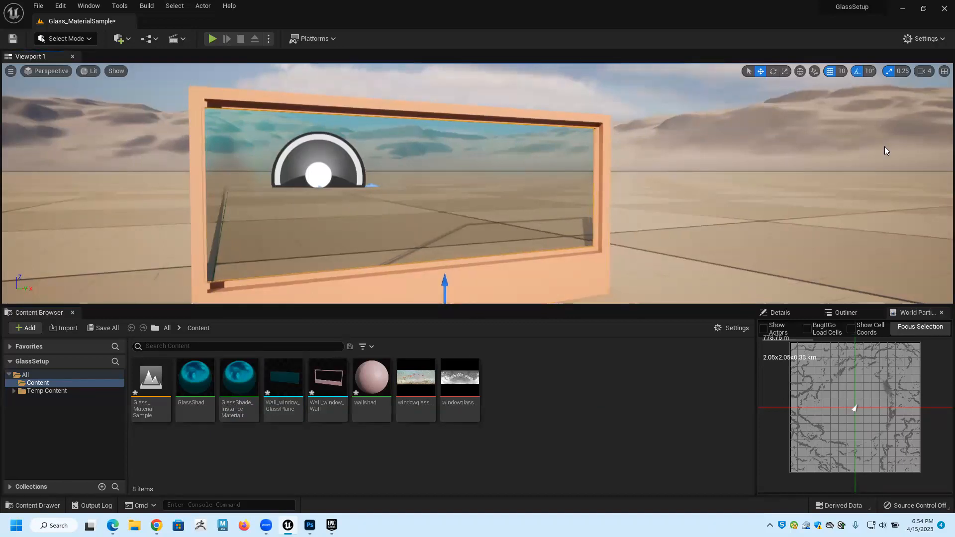
pyautogui.click(779, 314)
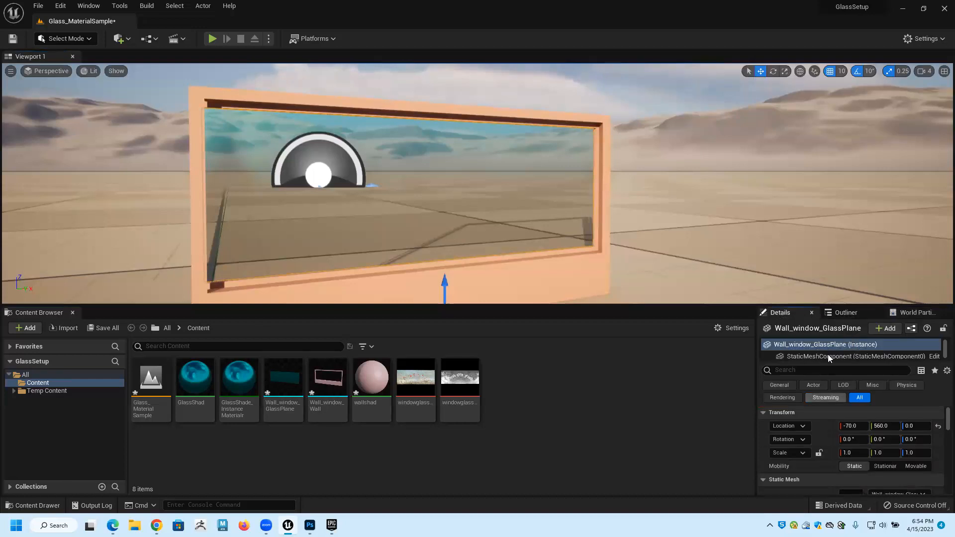
pyautogui.click(840, 313)
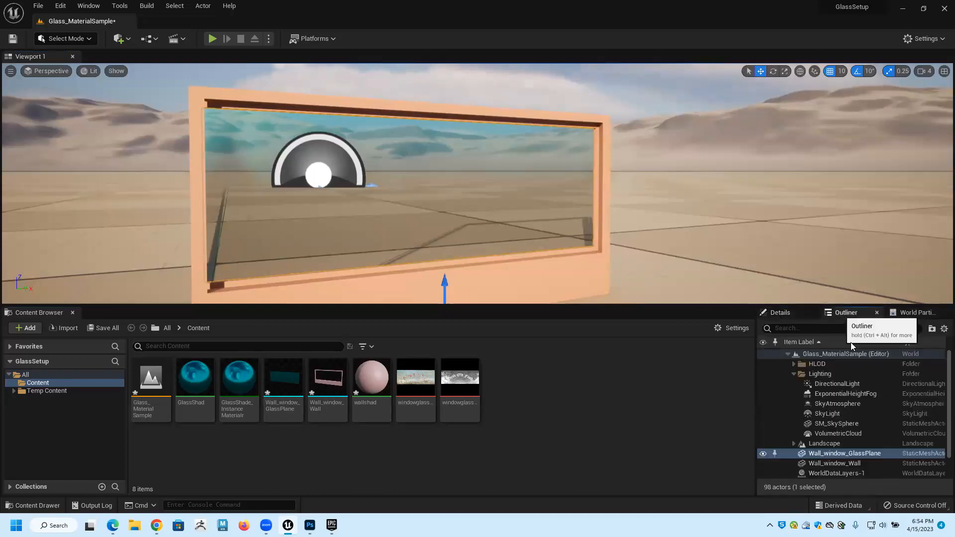
pyautogui.doubleClick(837, 451)
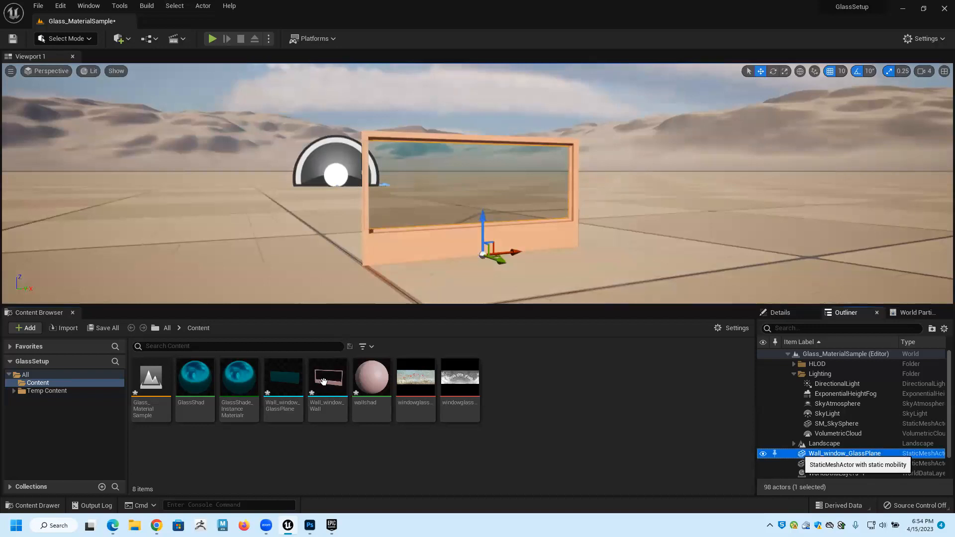
pyautogui.moveTo(323, 382)
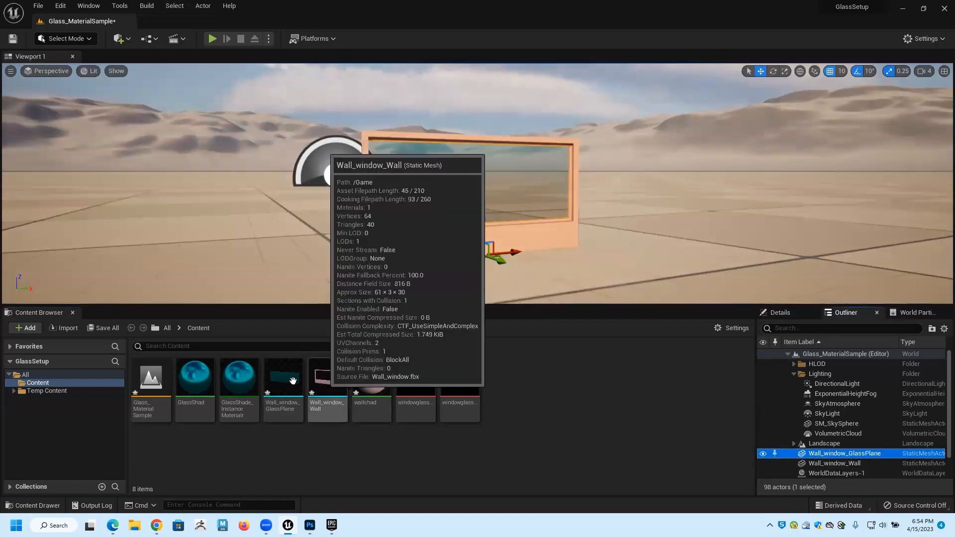
pyautogui.doubleClick(294, 382)
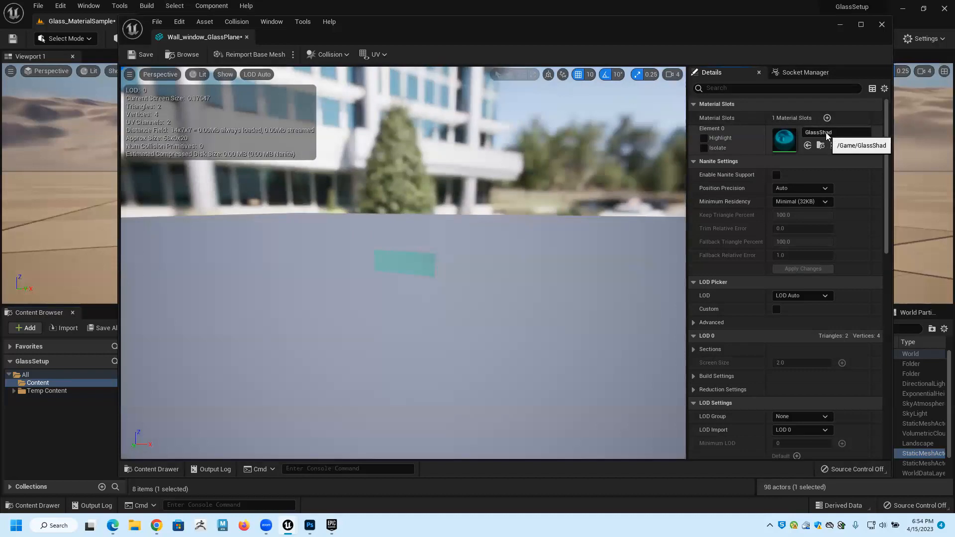
pyautogui.click(827, 134)
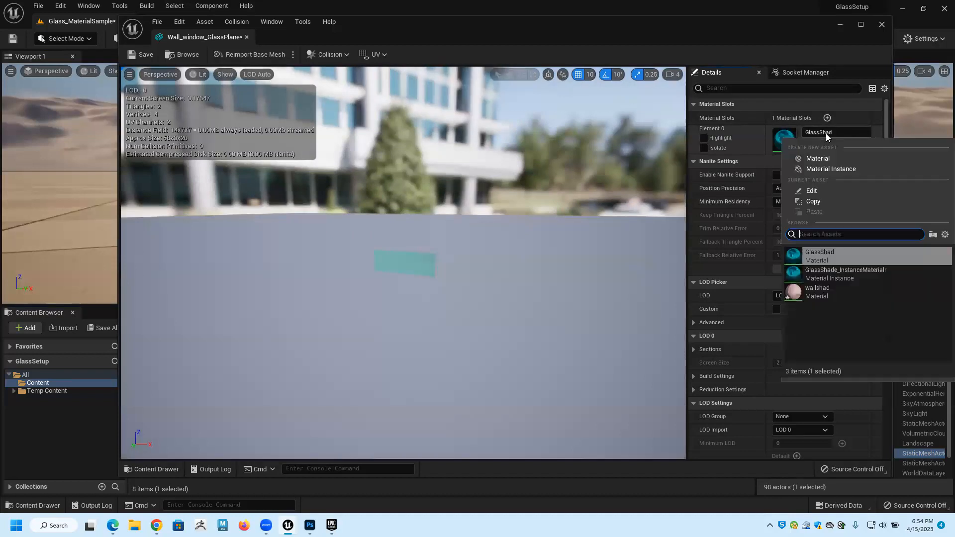
pyautogui.click(830, 271)
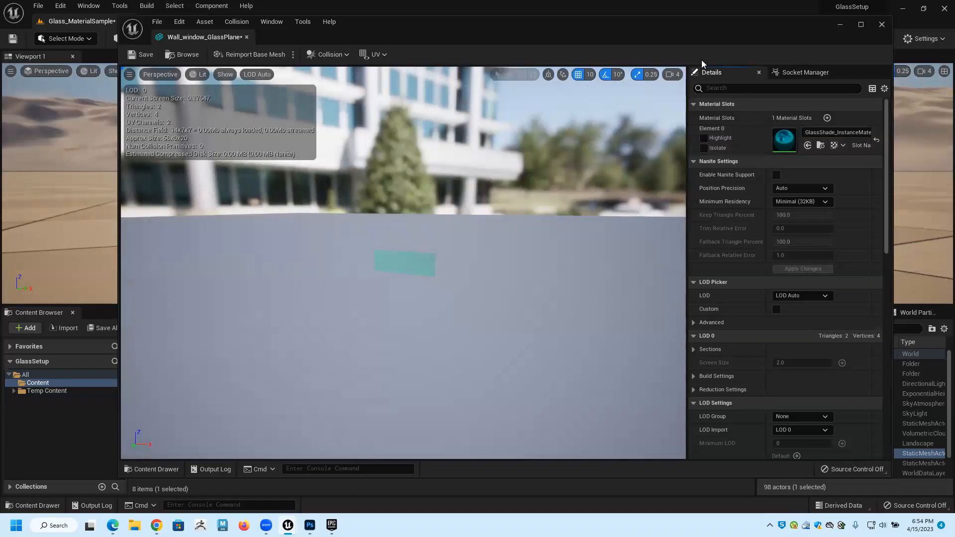
pyautogui.click(246, 37)
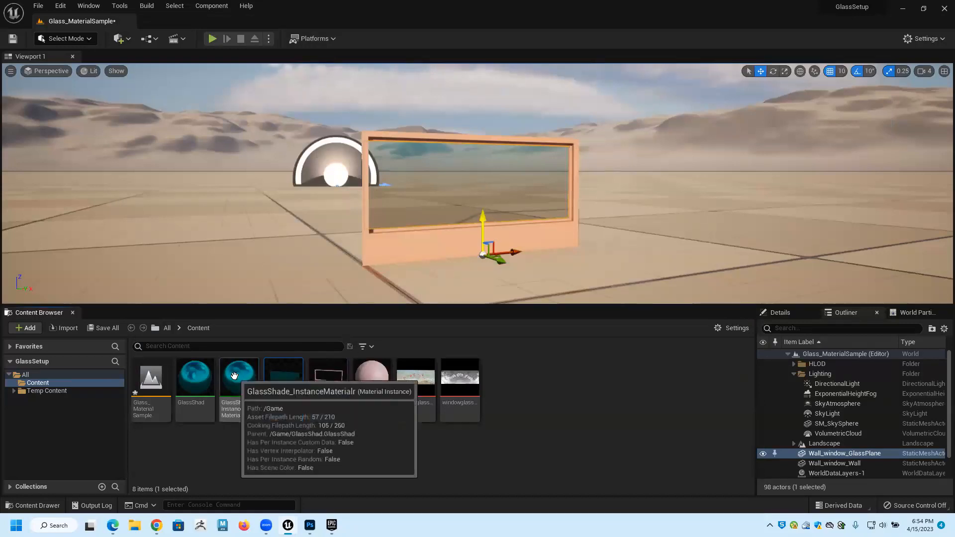
# Open the material instance from the Wall_window_GlassPlane mesh and enable its IOR, Metallness, Opacity and Roughness overrides.
pyautogui.doubleClick(277, 374)
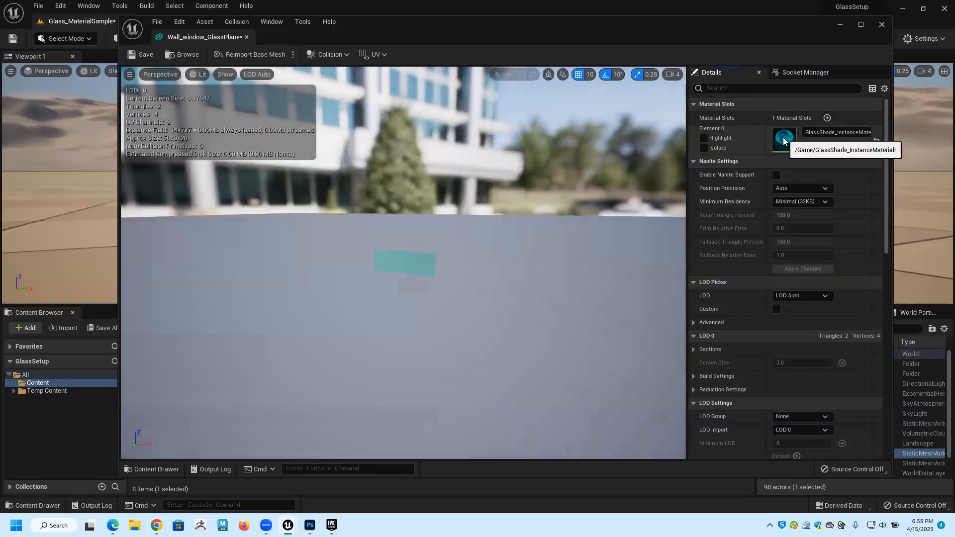
pyautogui.doubleClick(783, 142)
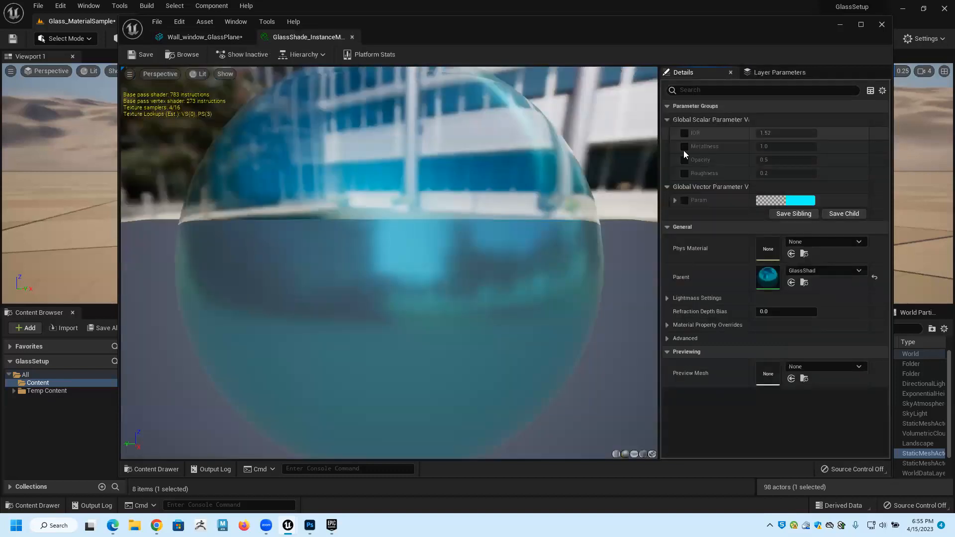
pyautogui.click(684, 133)
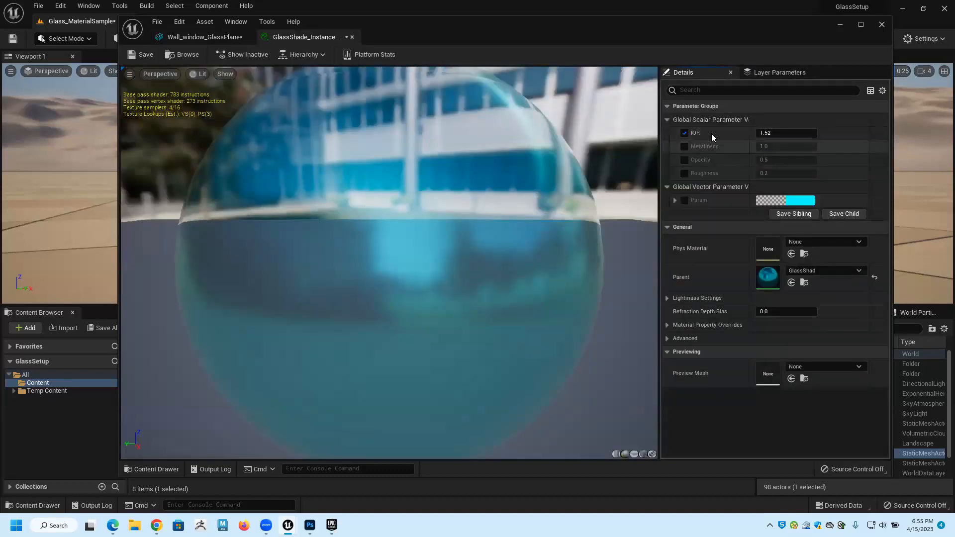
pyautogui.click(685, 146)
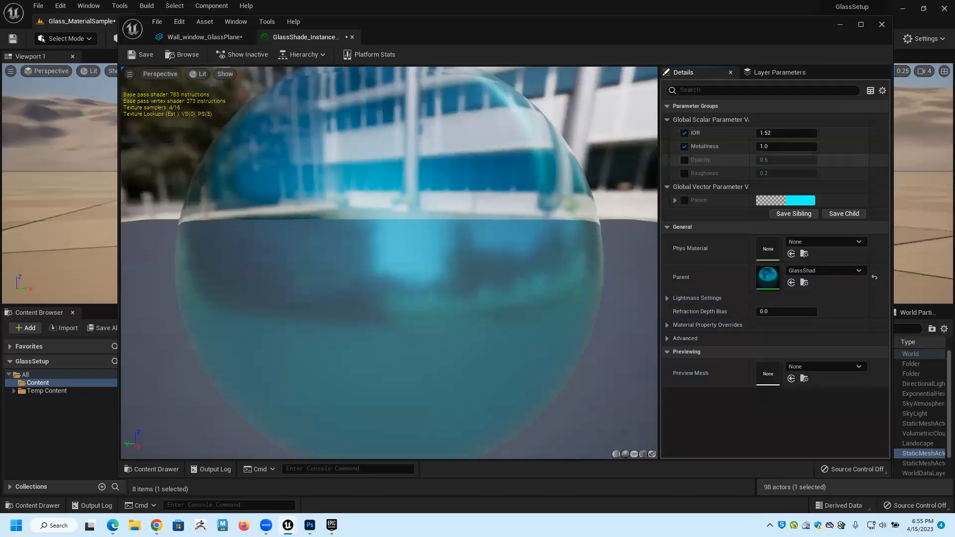
pyautogui.click(685, 160)
pyautogui.click(684, 173)
# Set the instance's IOR to about 3.91, Metallness to about 0.72, Opacity to about 0.36 and Roughness to about 0.
pyautogui.moveTo(786, 133); pyautogui.dragTo(763, 148)
pyautogui.moveTo(777, 160); pyautogui.dragTo(754, 172)
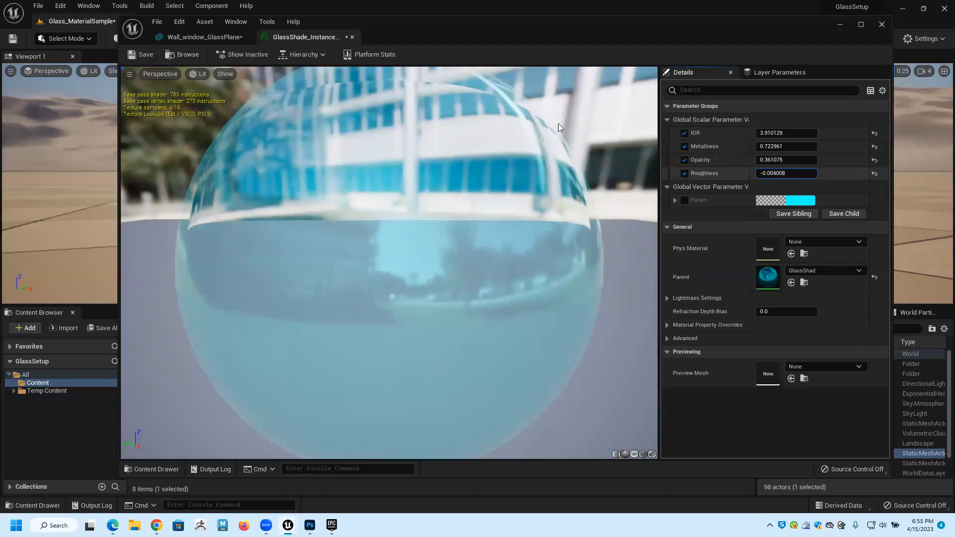
pyautogui.click(352, 38)
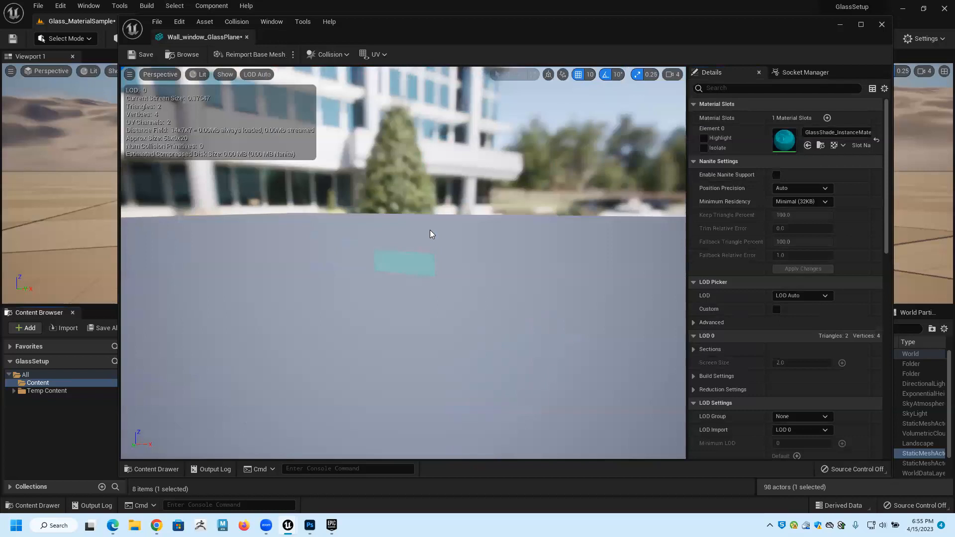
pyautogui.click(247, 36)
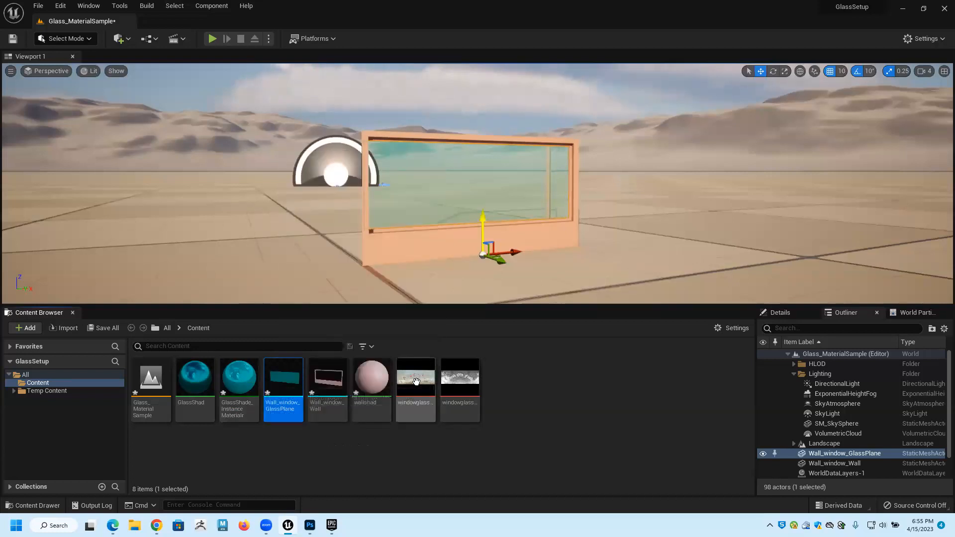
# Add the windowglasscolor and windowglassopacity textures to the GlassShad material graph as texture samples.
pyautogui.moveTo(402, 381)
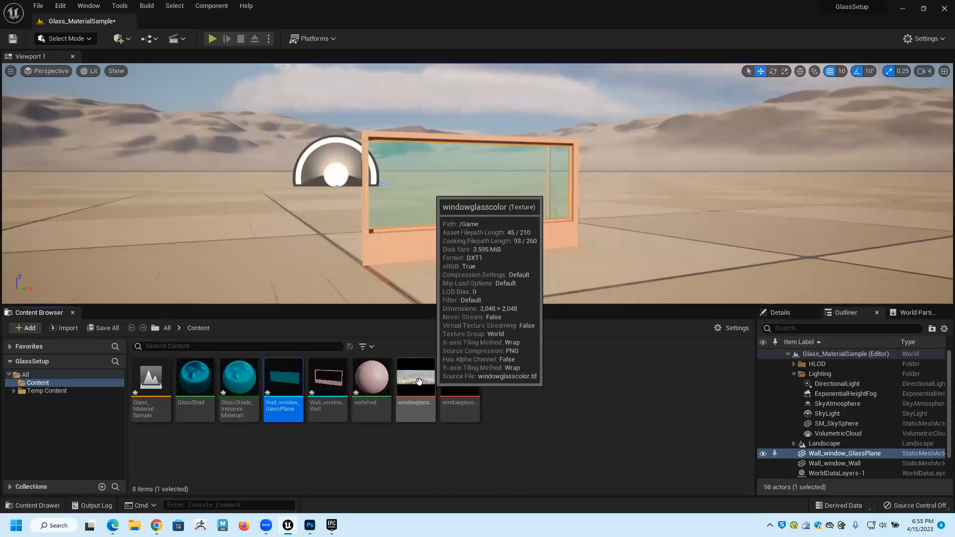
pyautogui.click(188, 381)
pyautogui.doubleClick(188, 381)
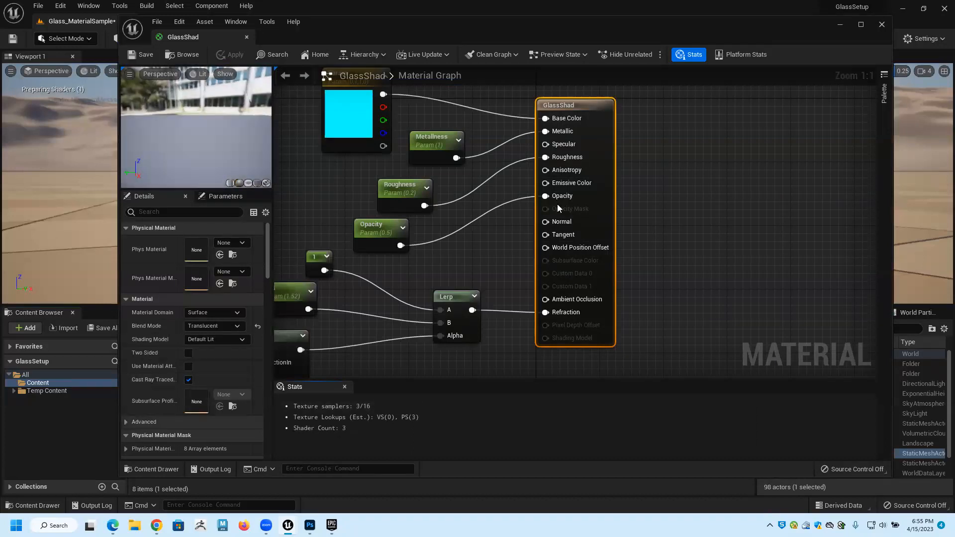
pyautogui.scroll(-2, 561, 209)
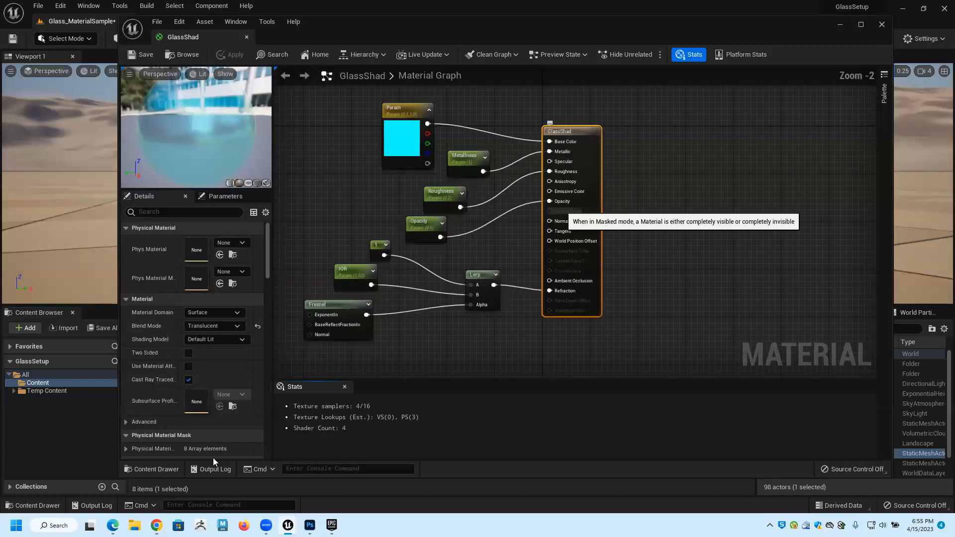
pyautogui.hotkey('ctrl', 'space')
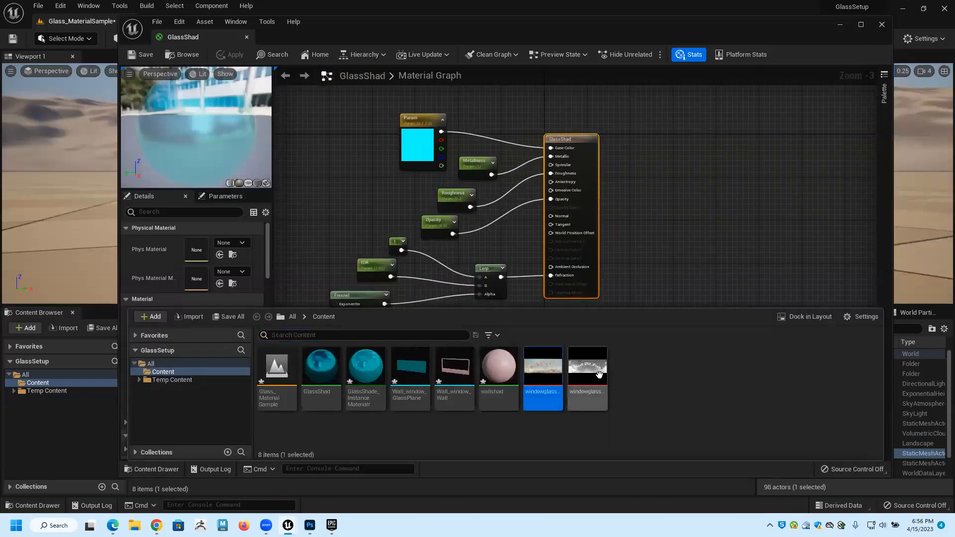
pyautogui.keyDown('ctrl'); pyautogui.click(598, 374); pyautogui.keyUp('ctrl')
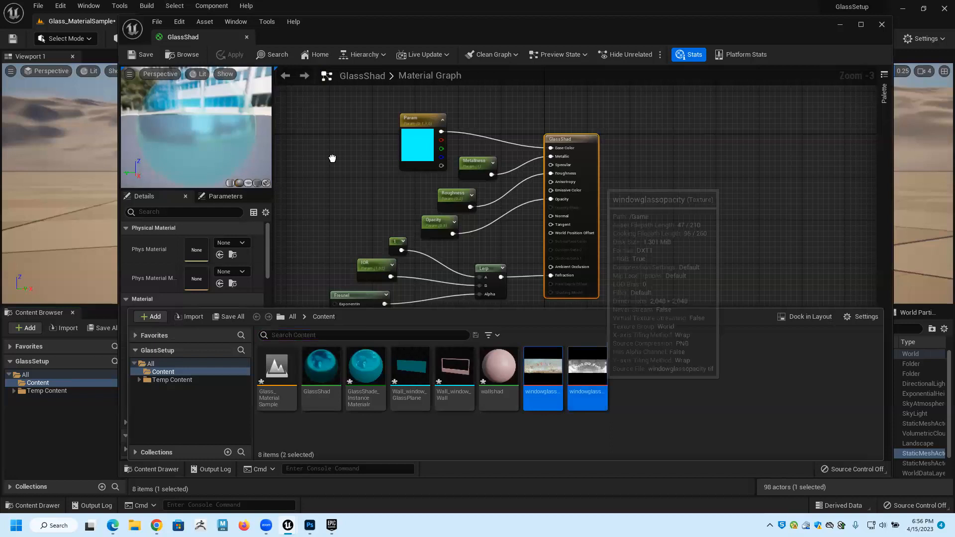
pyautogui.moveTo(333, 158); pyautogui.dragTo(332, 159)
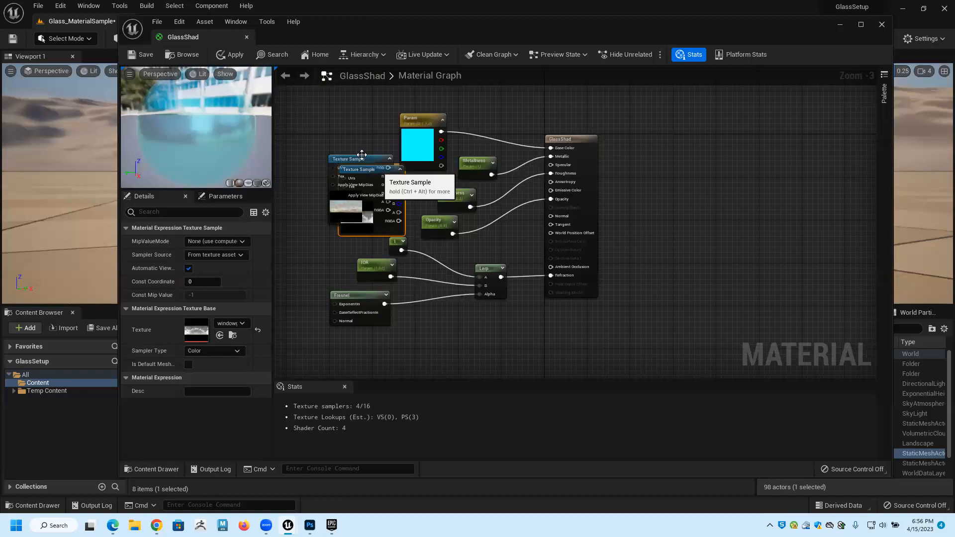
# Connect the colour texture's RGB output to Base Color and delete the cyan Param colour node.
pyautogui.scroll(2, 361, 155)
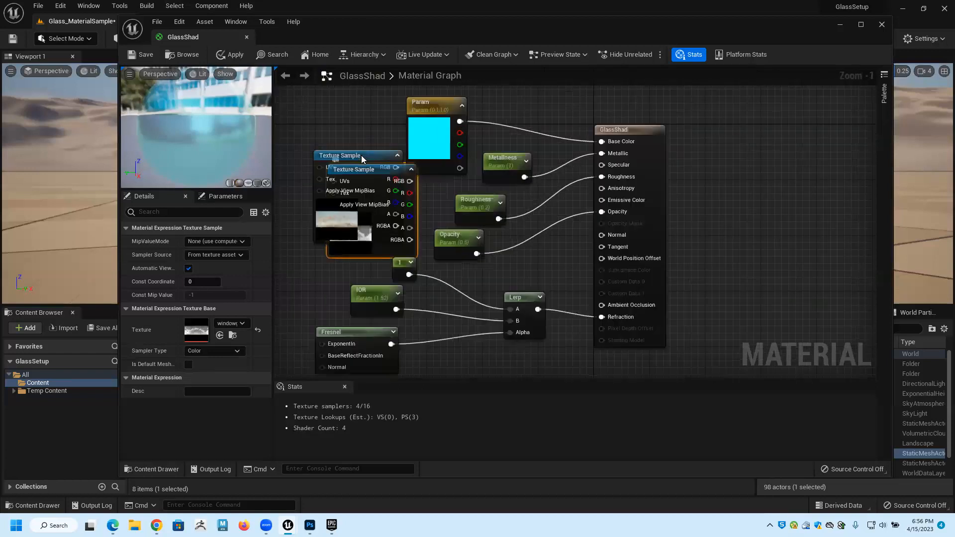
pyautogui.click(339, 105)
pyautogui.moveTo(378, 116); pyautogui.dragTo(601, 141)
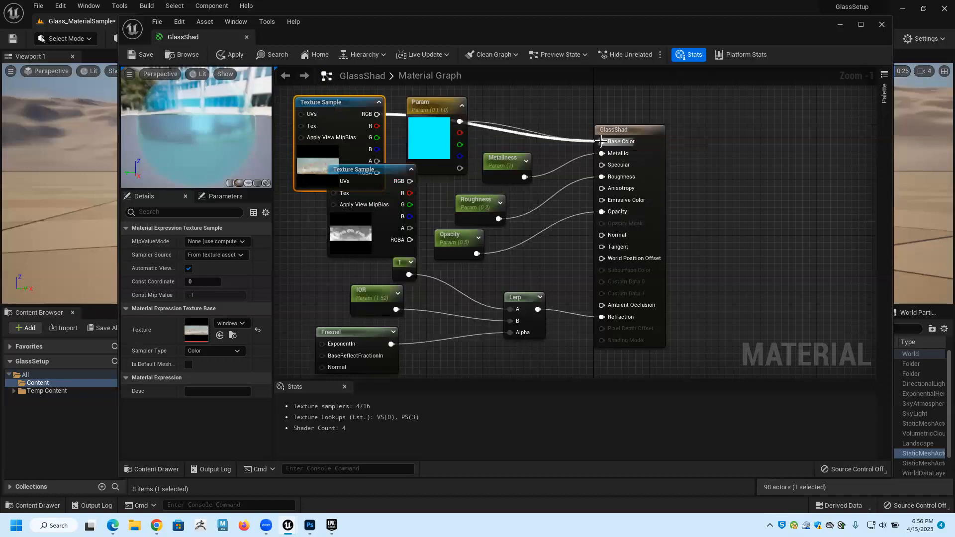
pyautogui.click(435, 109)
pyautogui.press('Delete')
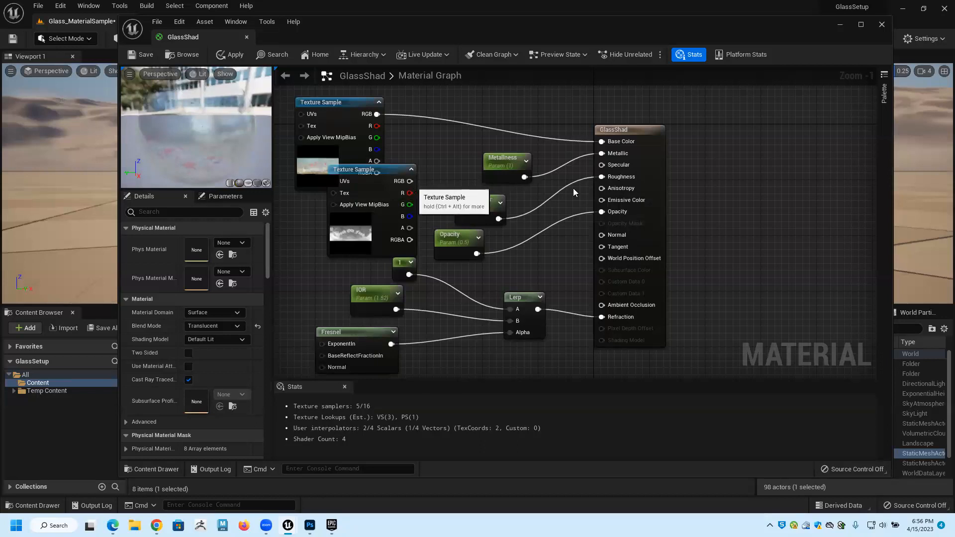
# Connect the opacity texture's RGB output to the Opacity input of GlassShad, save the material and close its editor.
pyautogui.moveTo(602, 214); pyautogui.dragTo(602, 211)
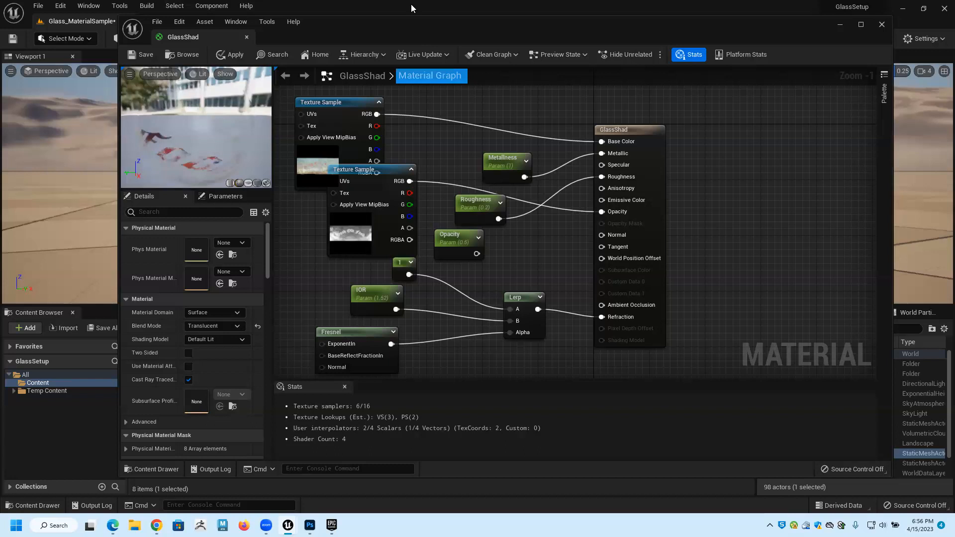
pyautogui.click(144, 54)
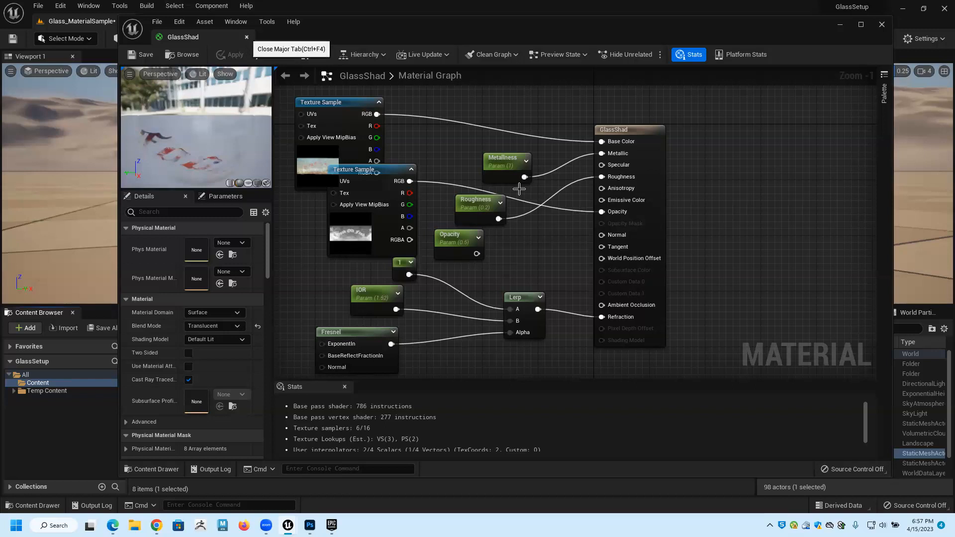
pyautogui.hotkey('ctrl', 'F4')
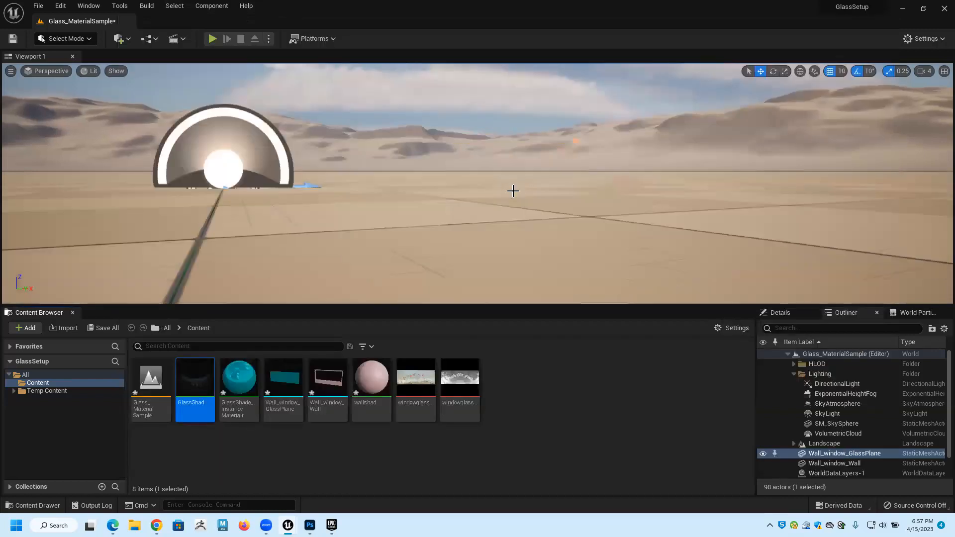
# Set the Metallness of GlassShade_InstanceMaterialr to about 1.32 and its Roughness to about 0.1, and inspect the window glass.
pyautogui.scroll(-3, 513, 191)
pyautogui.press('f')
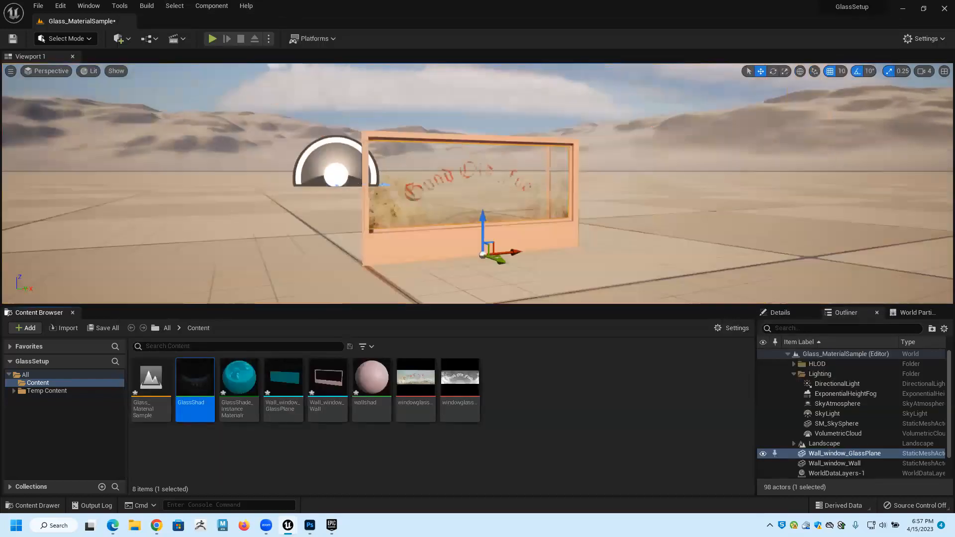
pyautogui.scroll(5, 515, 194)
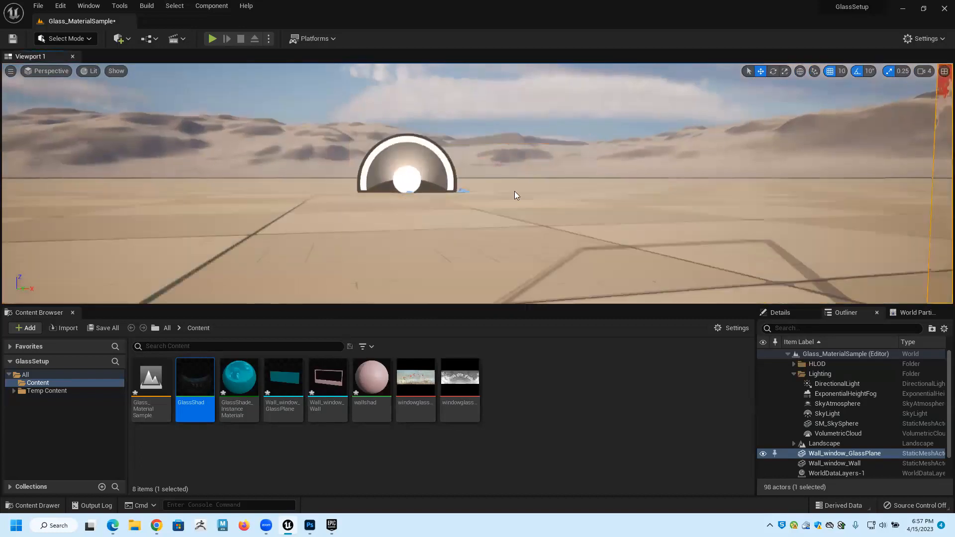
pyautogui.scroll(-4, 488, 198)
pyautogui.keyDown('alt'); pyautogui.moveTo(377, 282); pyautogui.dragTo(393, 274); pyautogui.keyUp('alt')
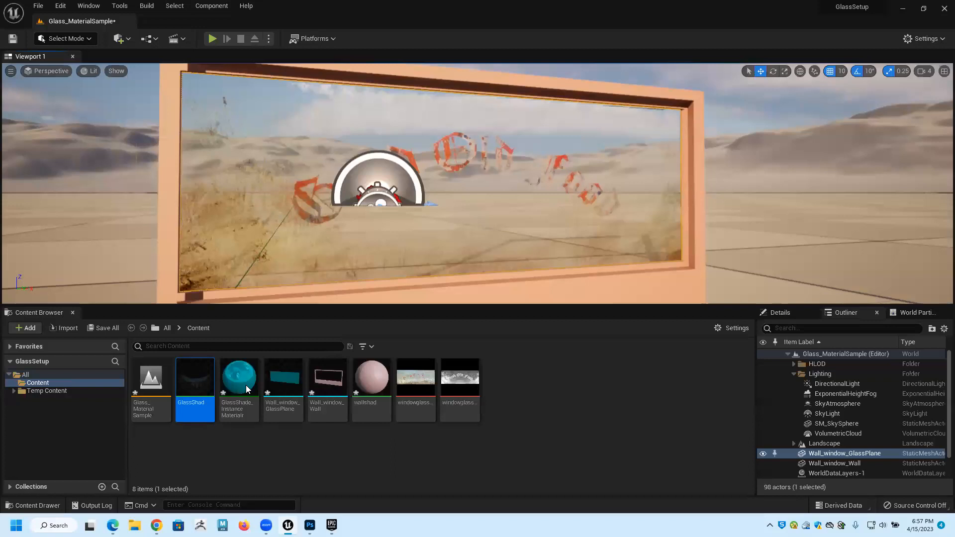
pyautogui.click(247, 389)
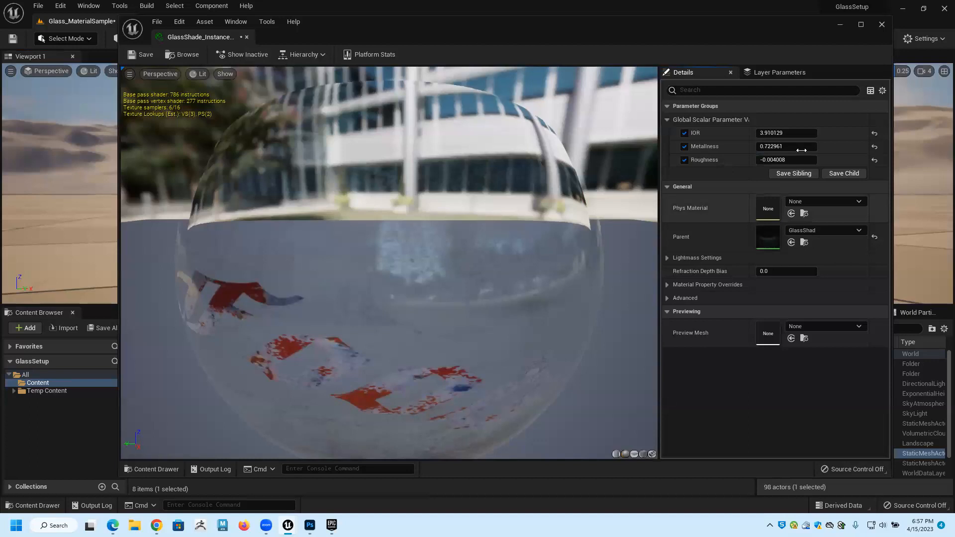
pyautogui.moveTo(801, 150); pyautogui.dragTo(769, 160)
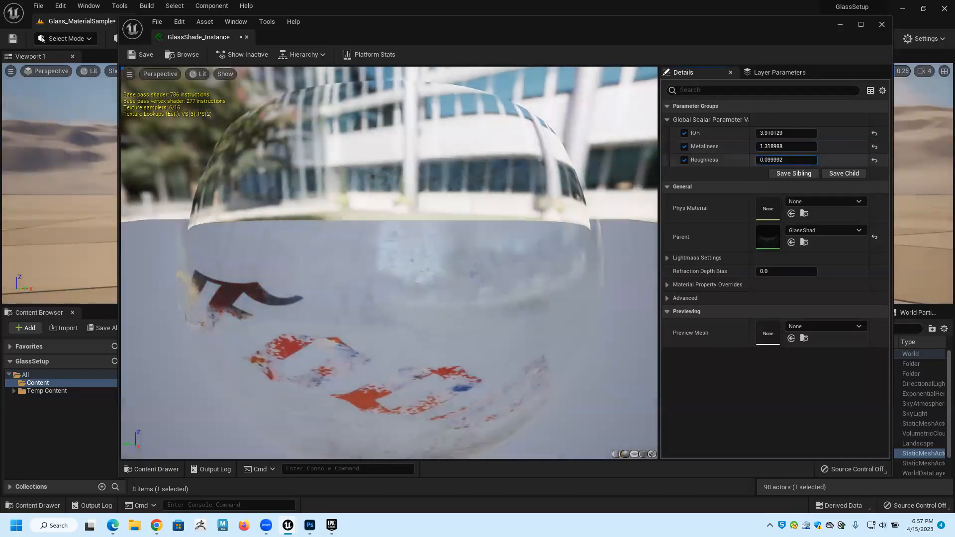
pyautogui.click(246, 37)
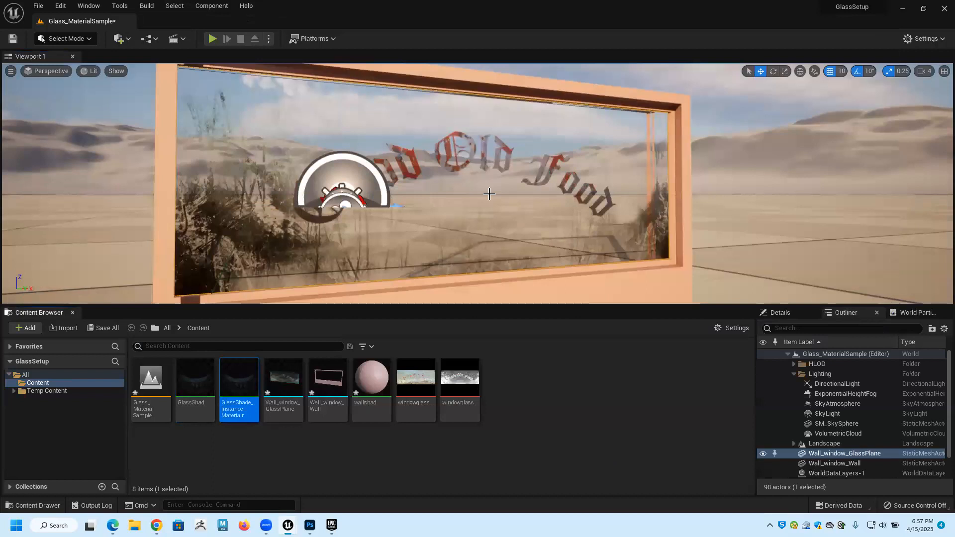
pyautogui.keyDown('alt'); pyautogui.moveTo(478, 183); pyautogui.dragTo(319, 179); pyautogui.keyUp('alt')
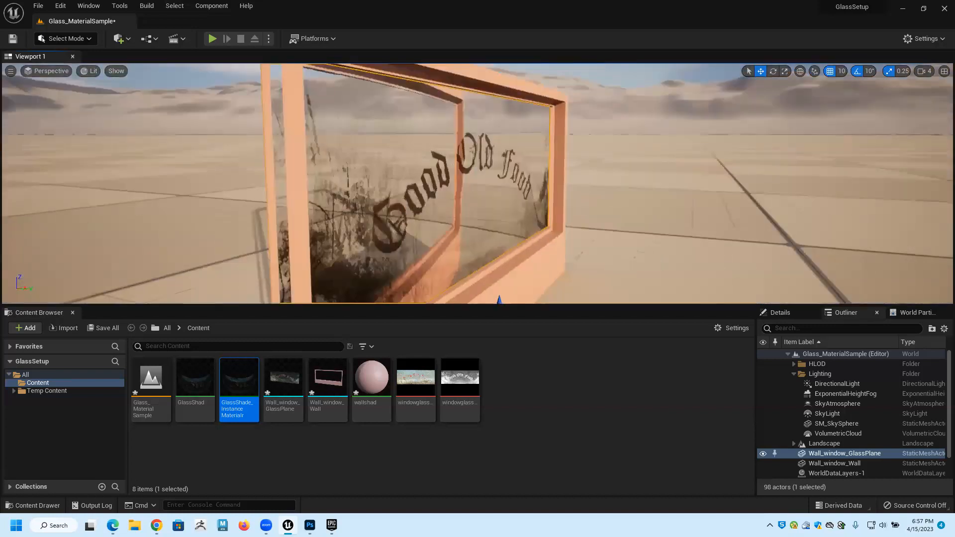
pyautogui.keyDown('alt'); pyautogui.moveTo(492, 180); pyautogui.dragTo(492, 180); pyautogui.keyUp('alt')
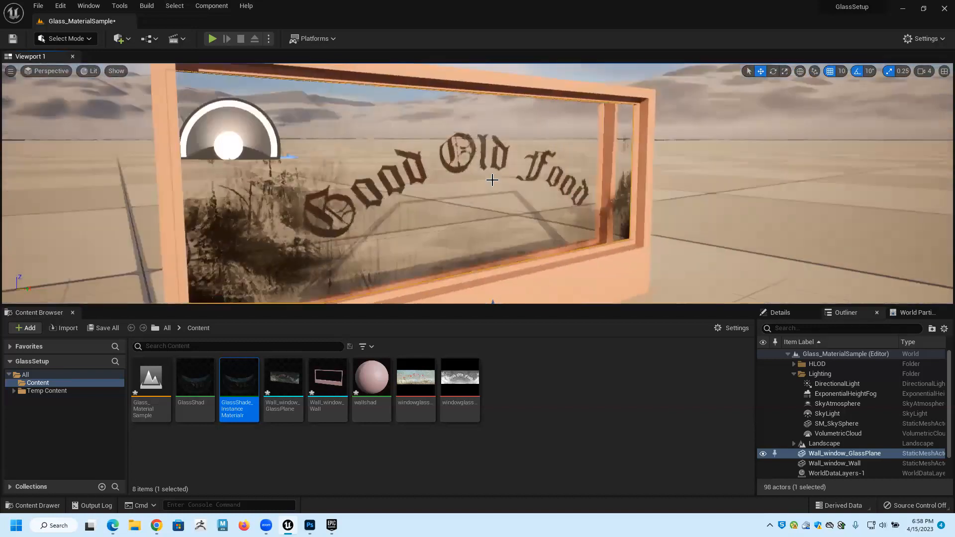